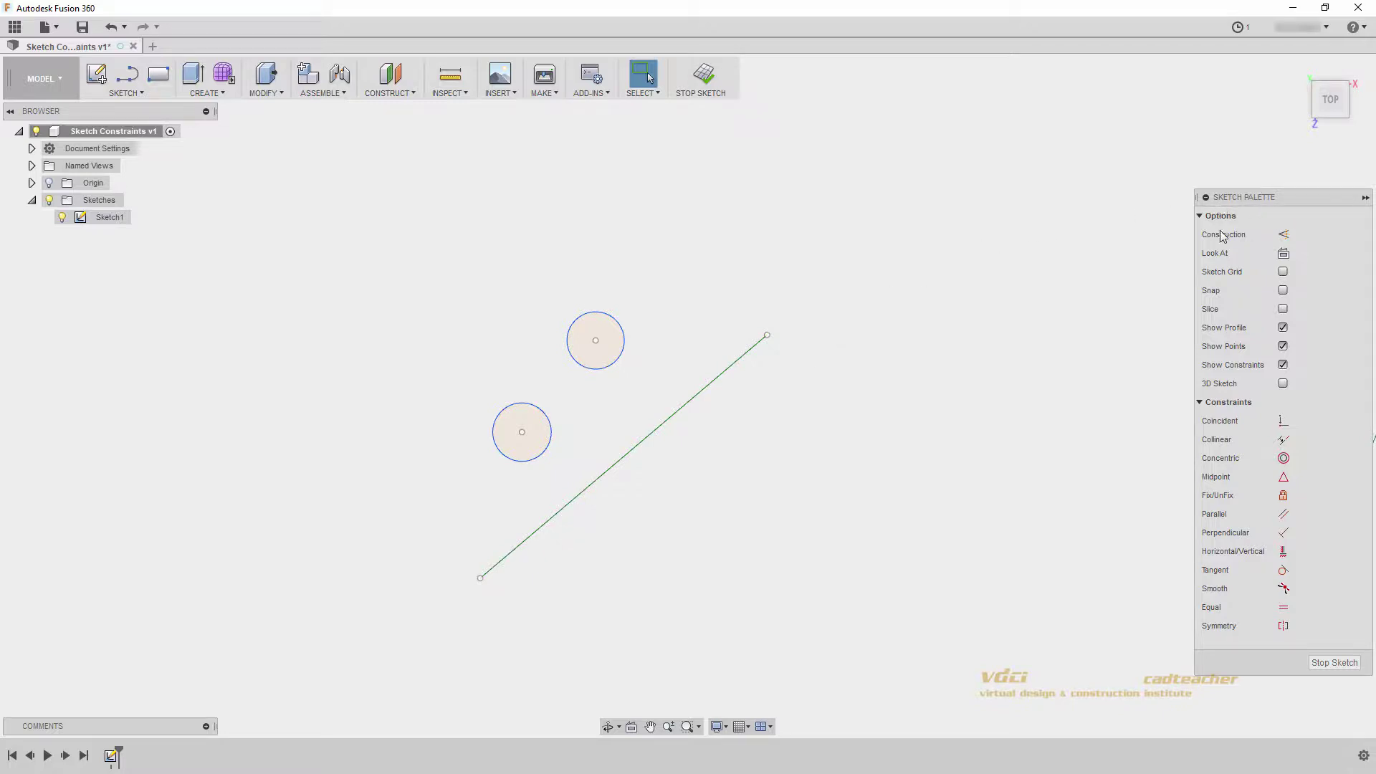
# Step: Constrain the lower circle's center coincident to the diagonal line and test the constraint by trying to move the center
pyautogui.click(1280, 421)
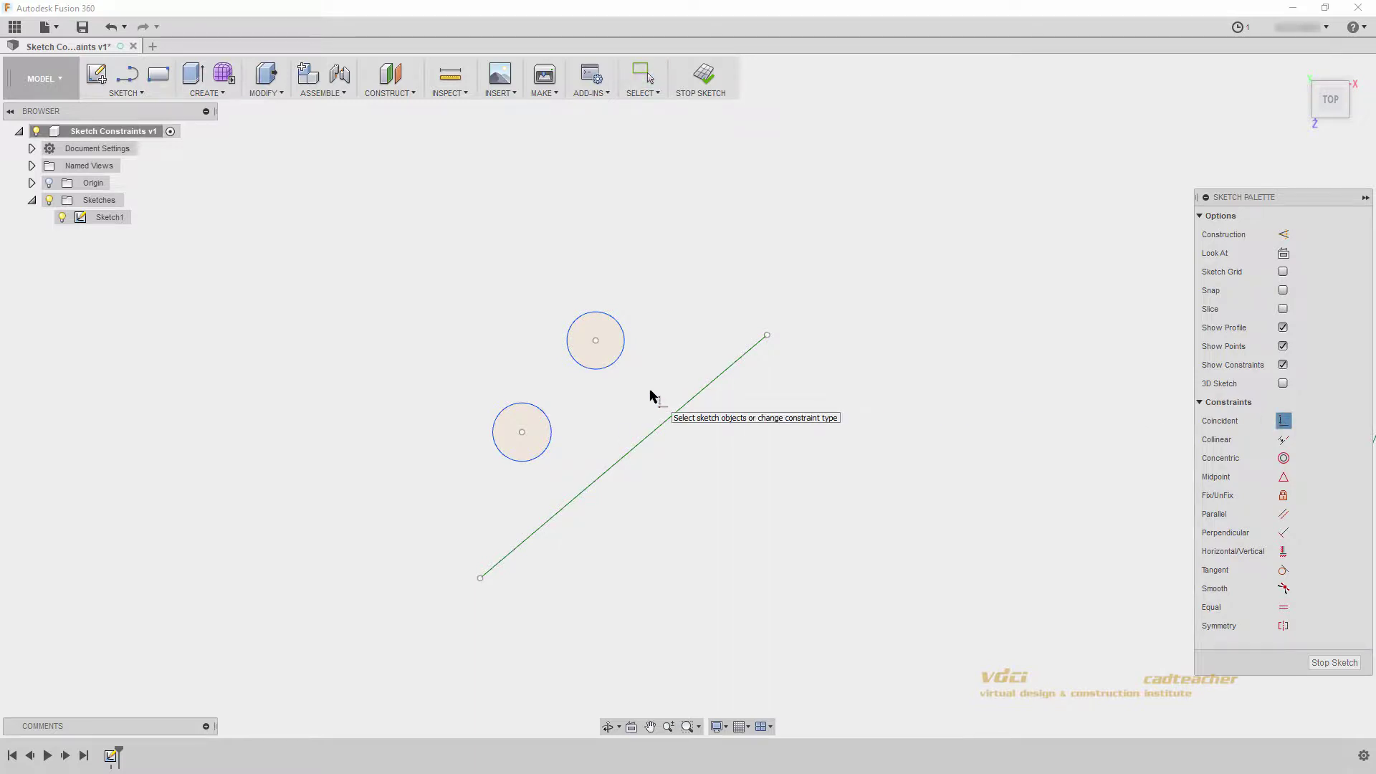
pyautogui.click(521, 433)
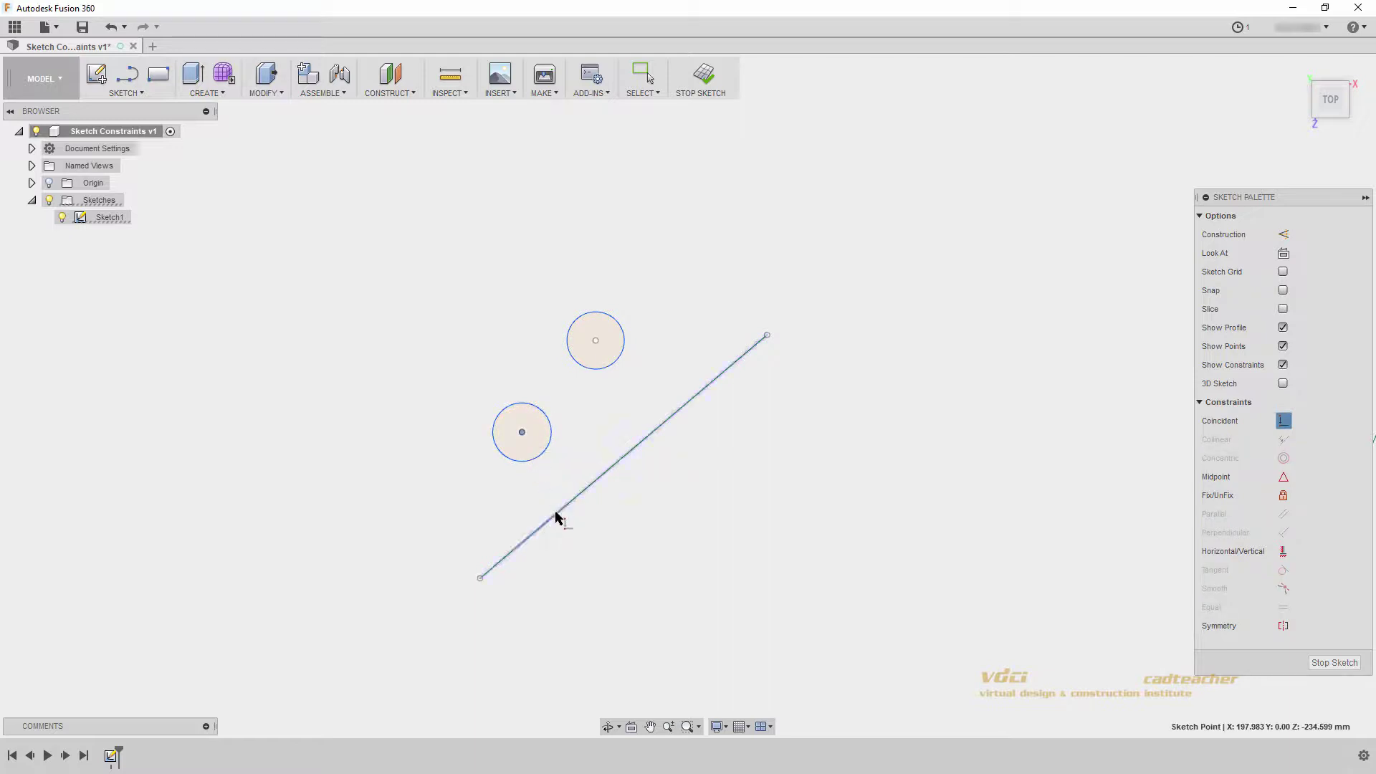
pyautogui.click(557, 518)
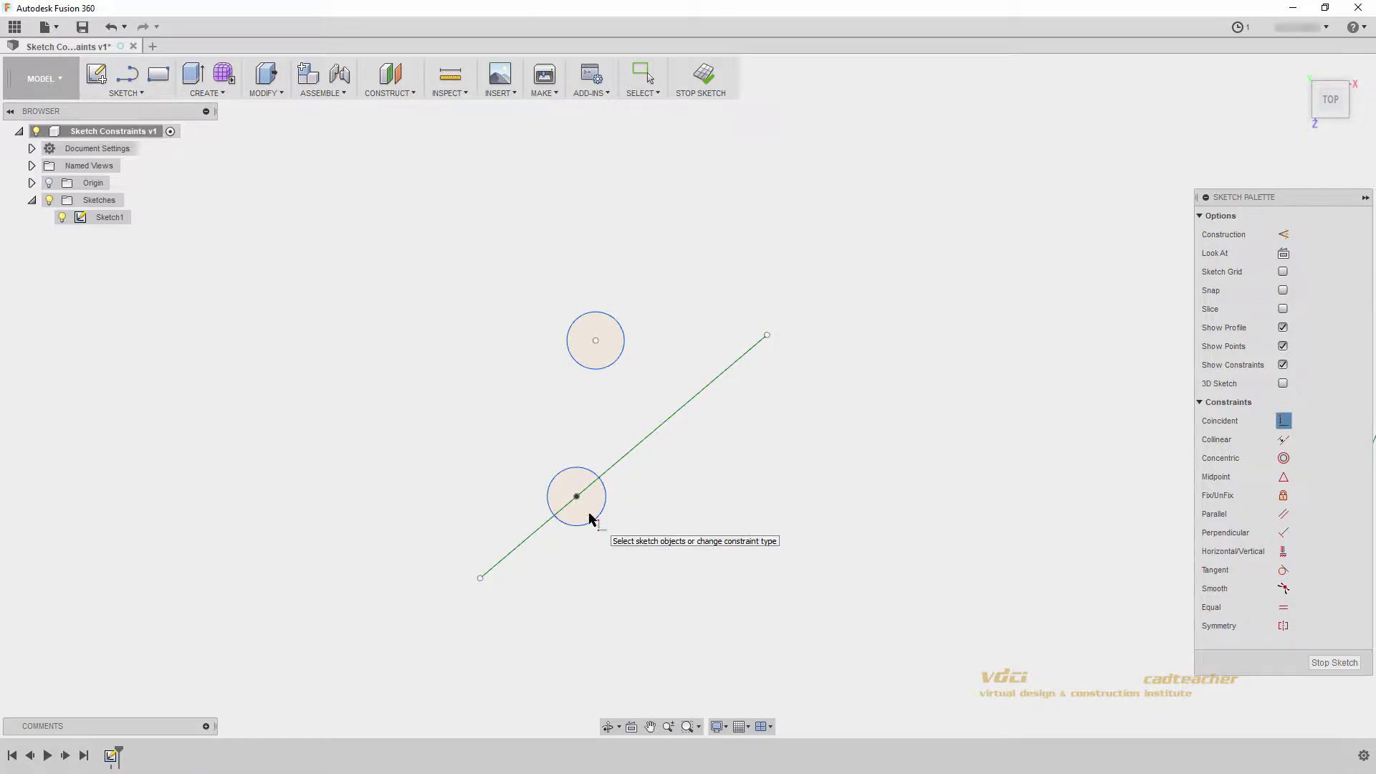
pyautogui.press('Escape')
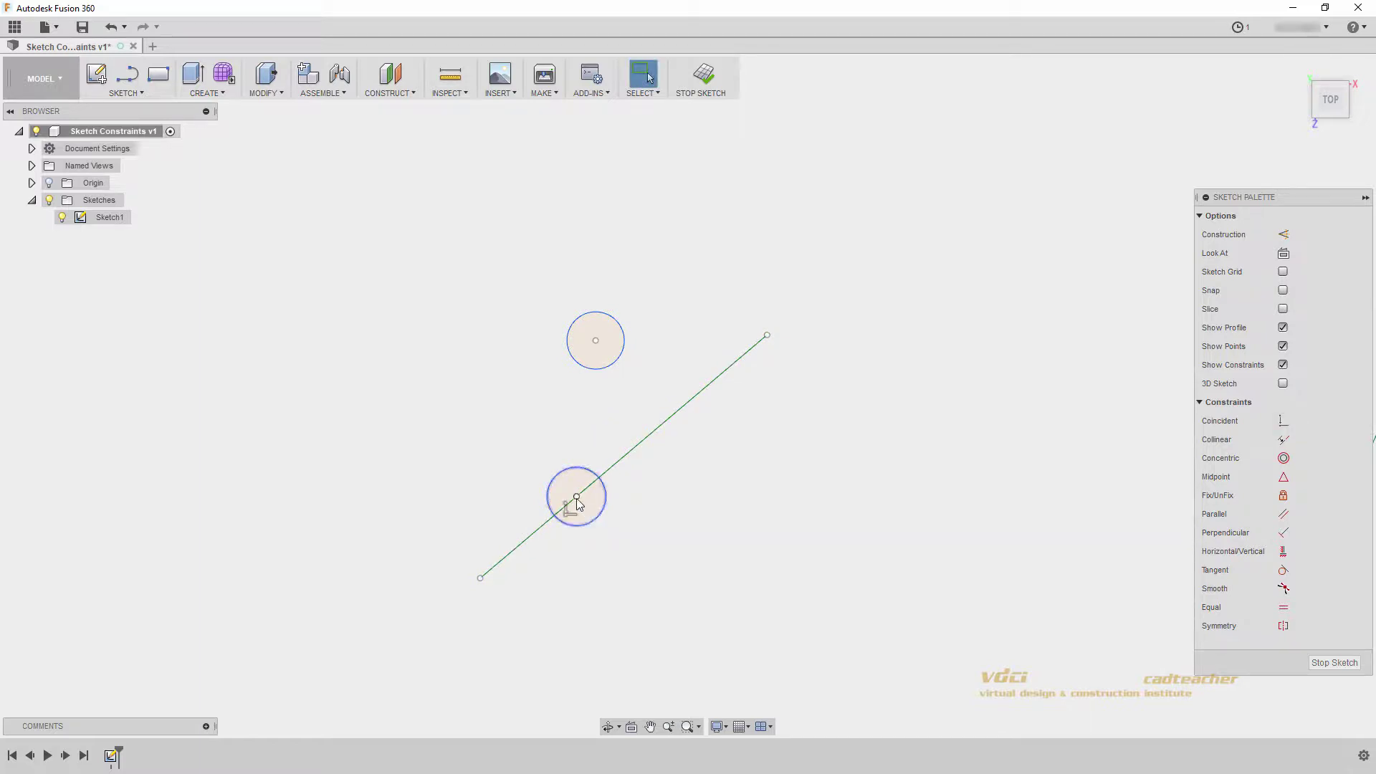
pyautogui.moveTo(577, 498)
pyautogui.mouseDown()
pyautogui.moveTo(617, 430)
pyautogui.moveTo(475, 519)
pyautogui.moveTo(544, 476)
pyautogui.moveTo(583, 429)
pyautogui.moveTo(507, 502)
pyautogui.moveTo(529, 478)
pyautogui.mouseUp()
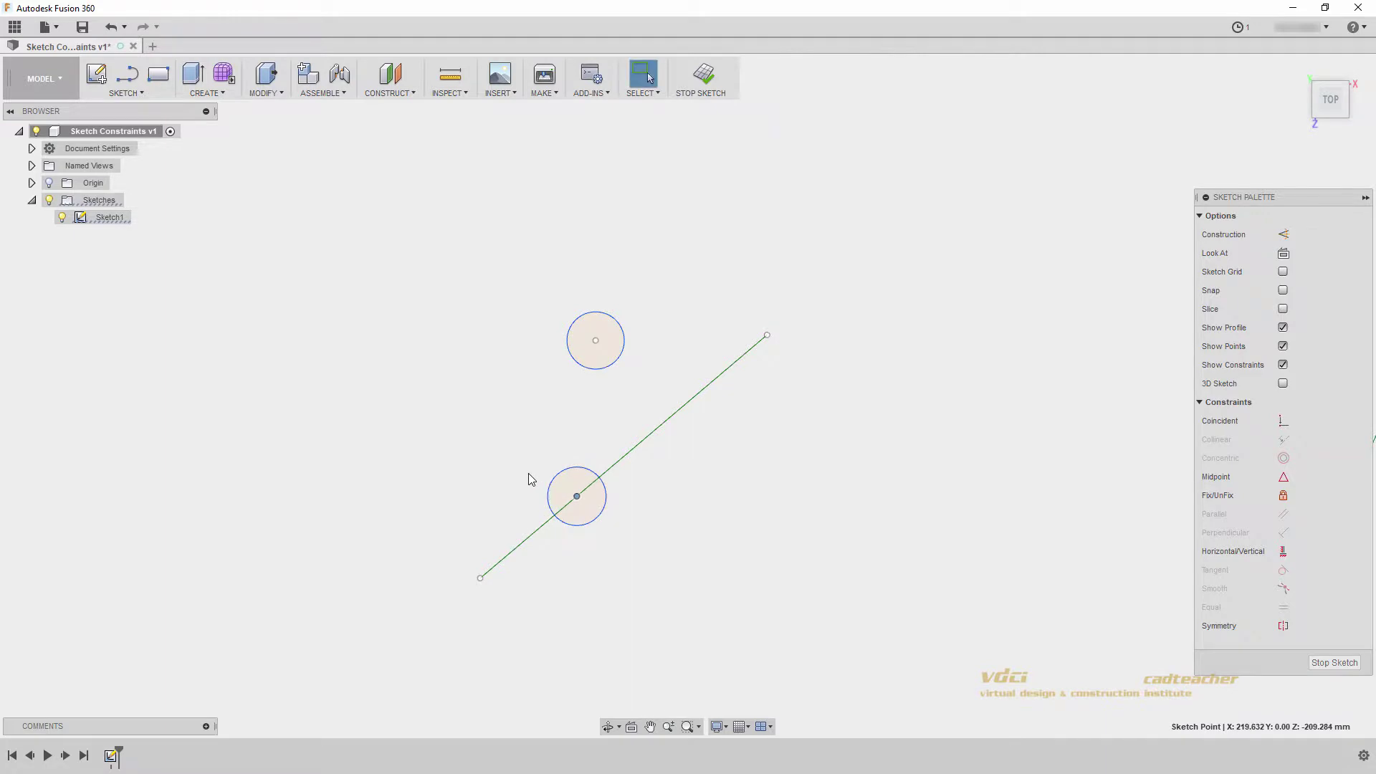
# Step: Constrain the other circle's center coincident to the diagonal line's upper endpoint, and move that joined point slightly down along the line
pyautogui.click(1283, 421)
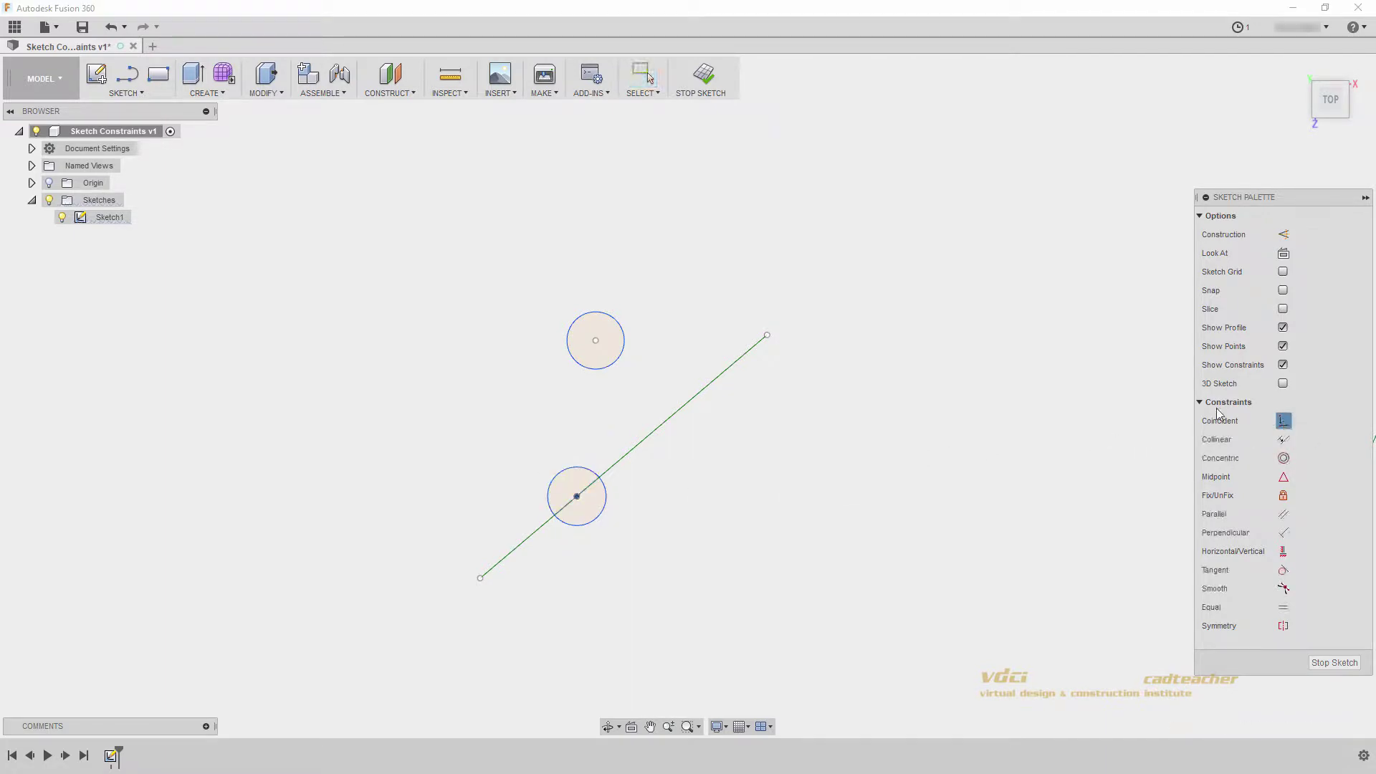
pyautogui.click(595, 340)
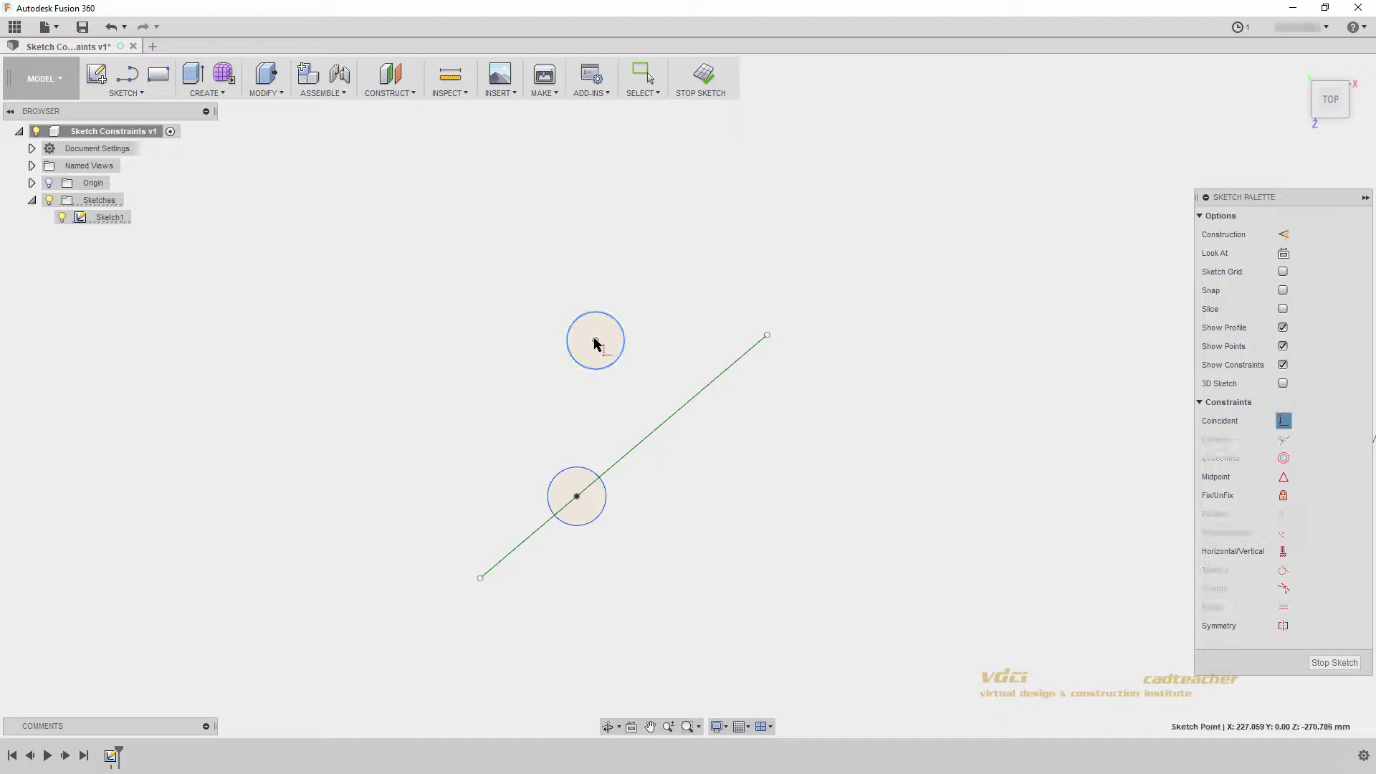
pyautogui.click(767, 336)
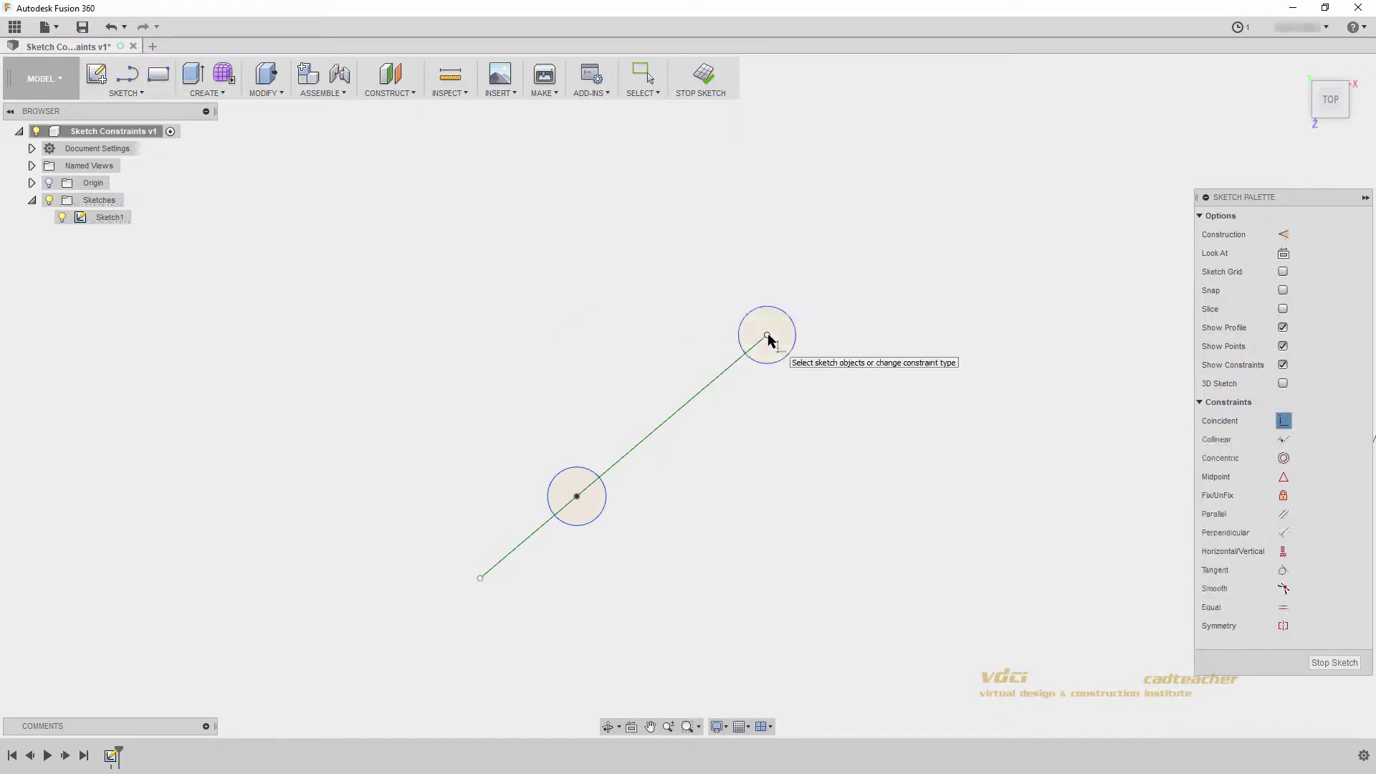
pyautogui.press('Escape')
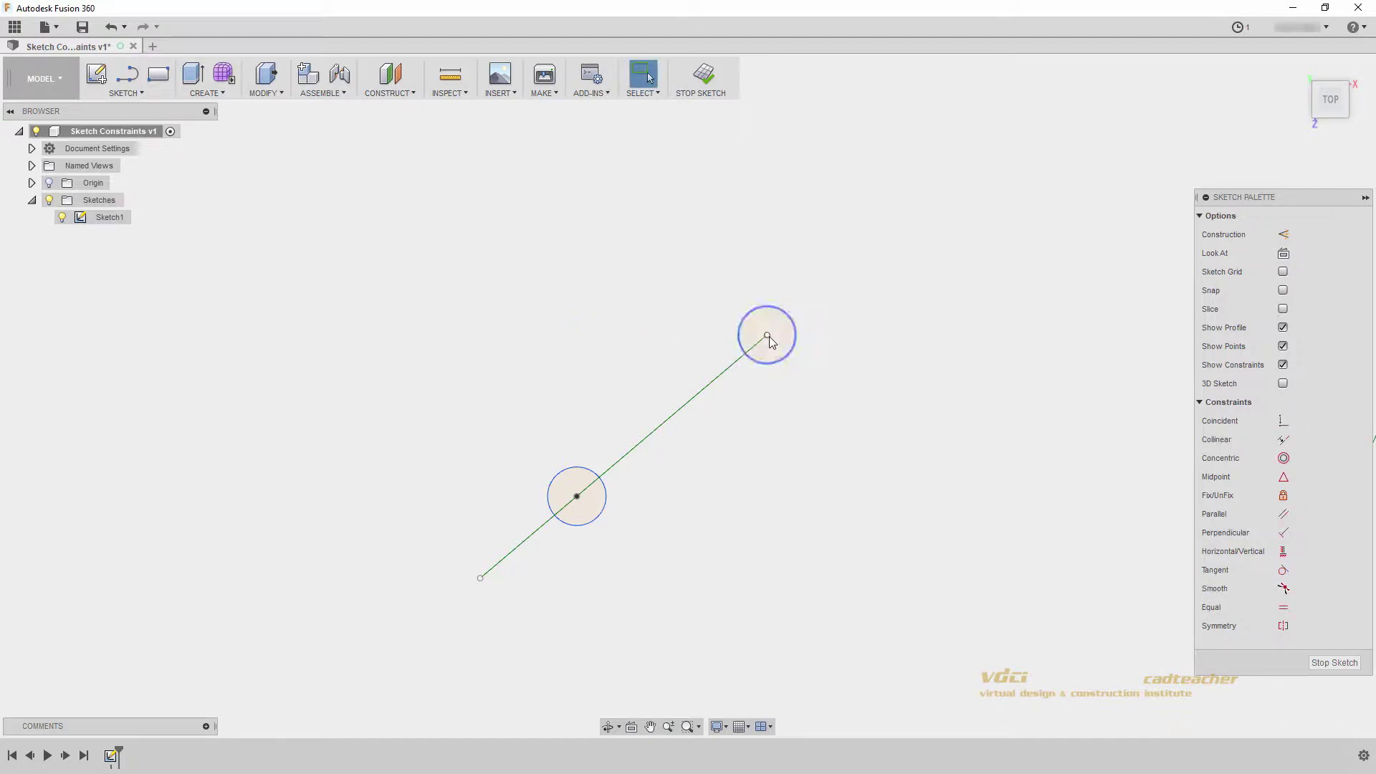
pyautogui.moveTo(769, 336)
pyautogui.mouseDown()
pyautogui.moveTo(836, 225)
pyautogui.moveTo(803, 290)
pyautogui.moveTo(651, 430)
pyautogui.moveTo(630, 433)
pyautogui.moveTo(848, 224)
pyautogui.moveTo(842, 255)
pyautogui.moveTo(720, 372)
pyautogui.moveTo(891, 225)
pyautogui.moveTo(749, 367)
pyautogui.moveTo(805, 313)
pyautogui.moveTo(753, 350)
pyautogui.mouseUp()
# Step: Apply a Collinear constraint between the tilted rectangle's upper-left edge and the slanted line beside it
pyautogui.moveTo(947, 433); pyautogui.dragTo(540, 436, button='middle')
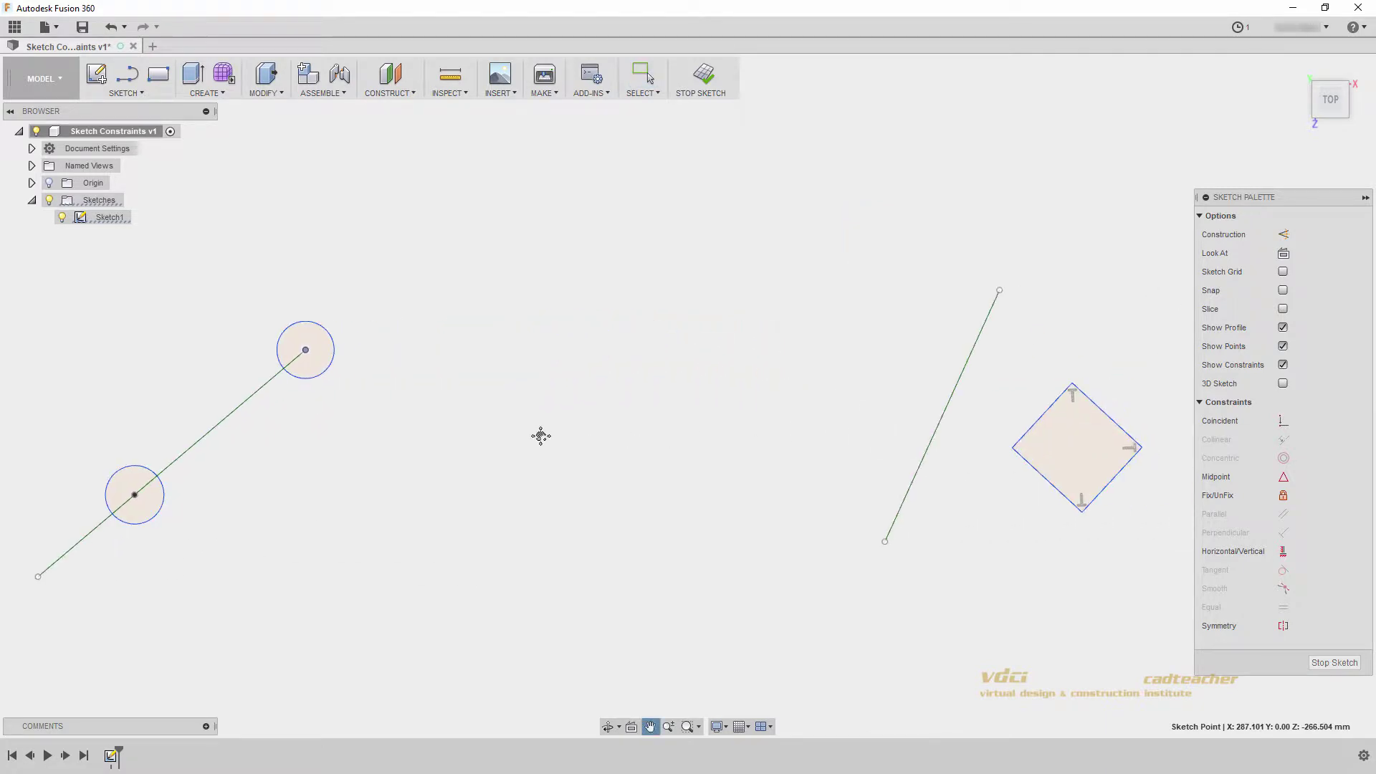
pyautogui.moveTo(858, 441); pyautogui.dragTo(512, 442, button='middle')
pyautogui.moveTo(739, 431); pyautogui.dragTo(707, 432, button='middle')
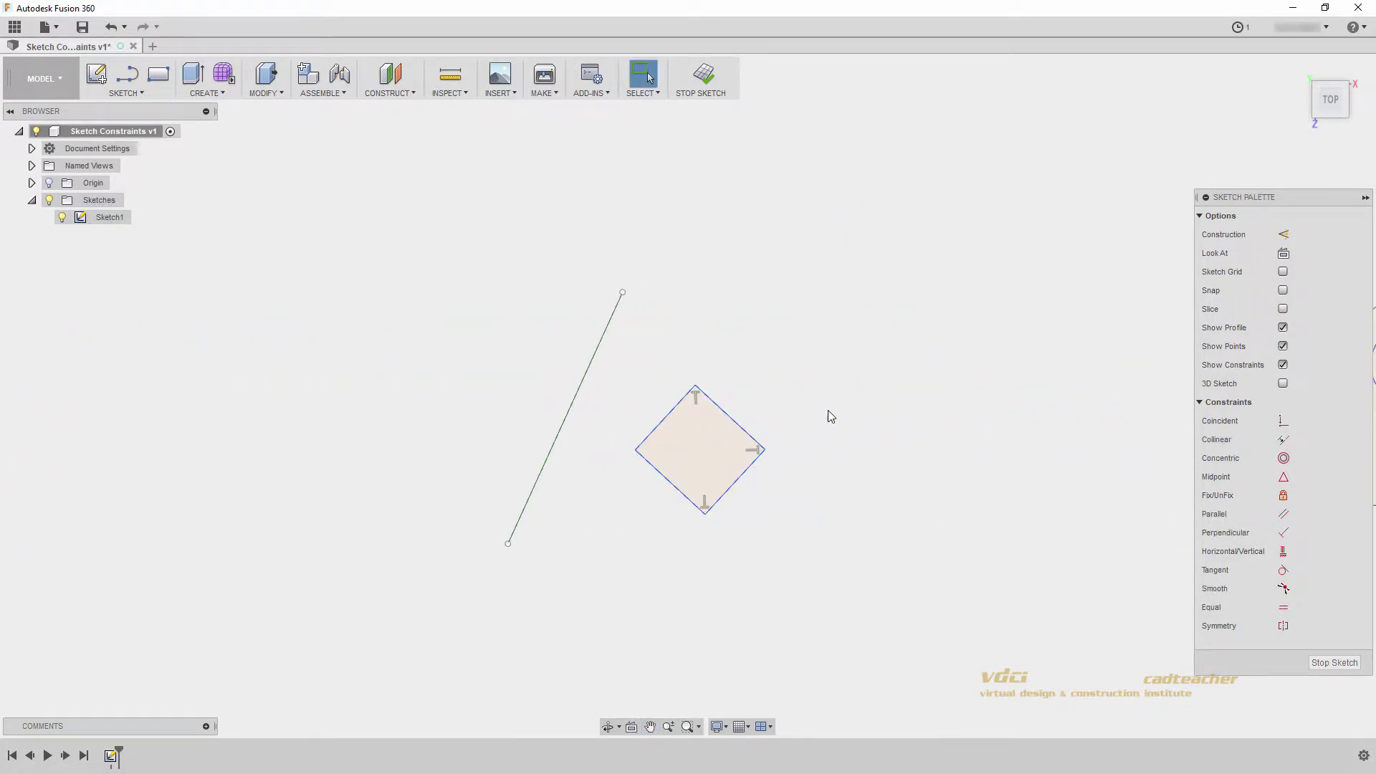
pyautogui.click(1284, 440)
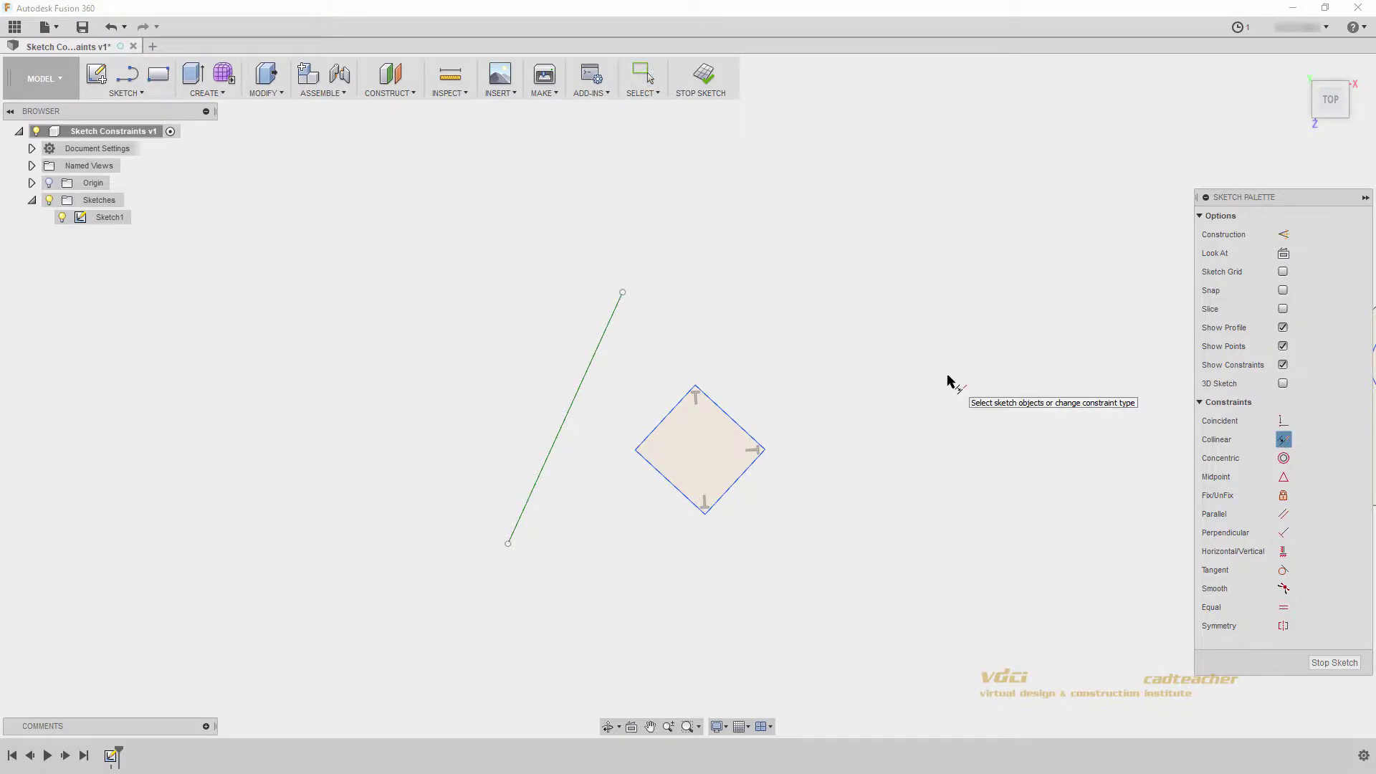
pyautogui.click(666, 421)
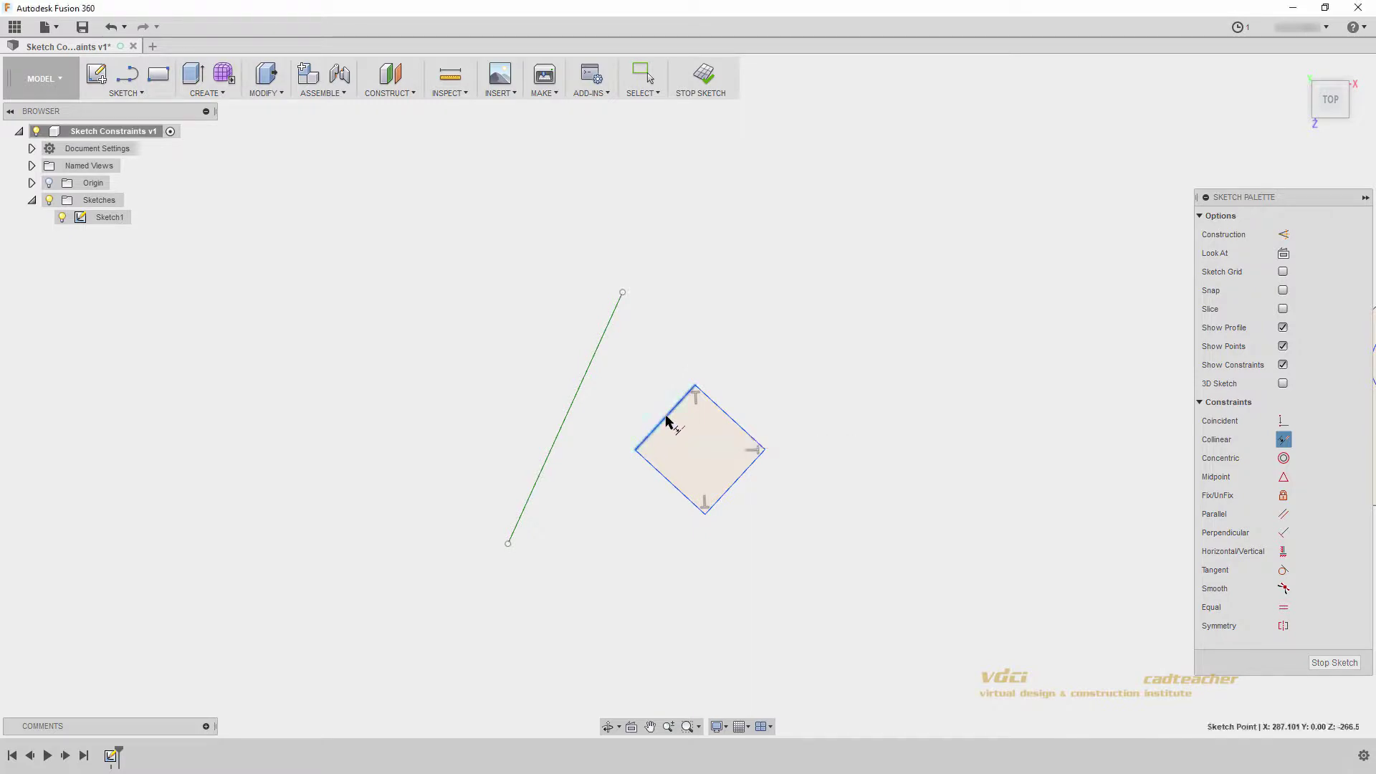
pyautogui.click(586, 382)
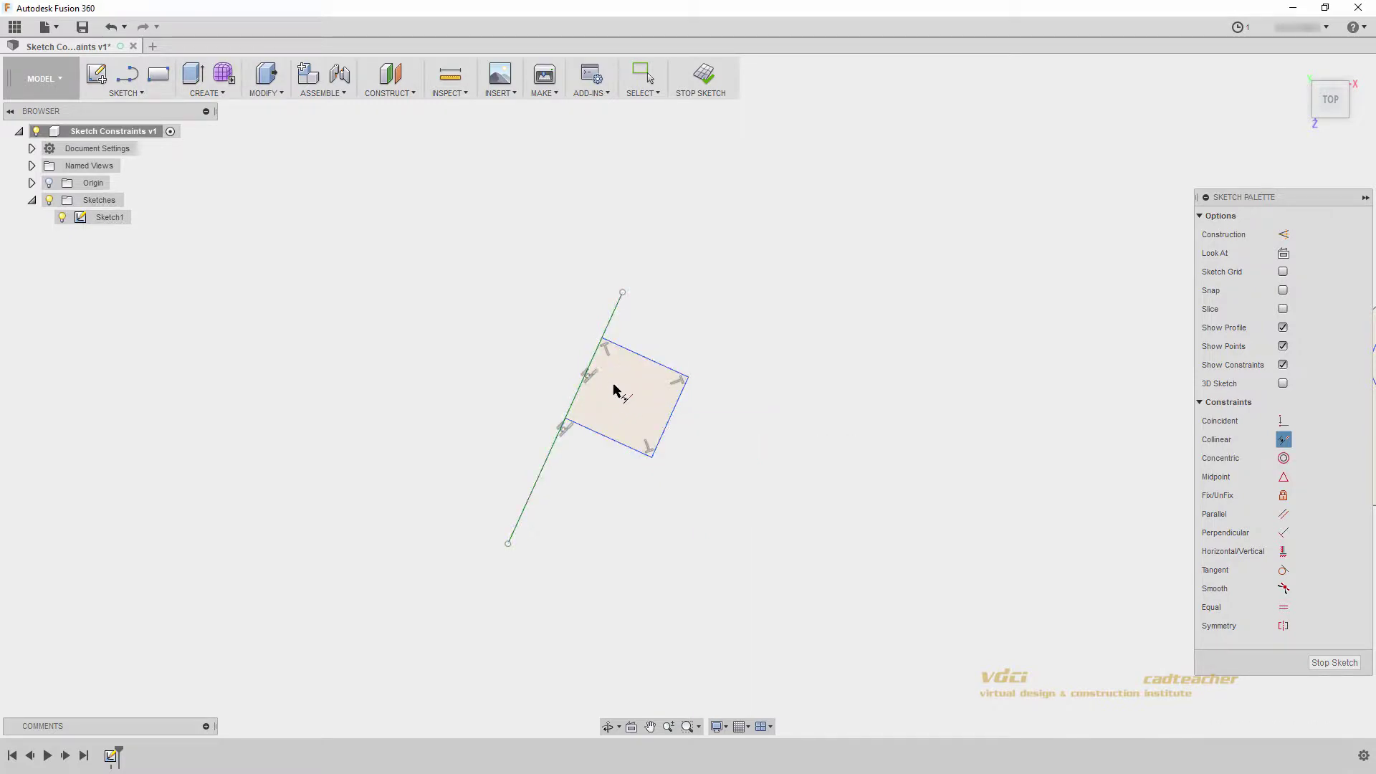
pyautogui.press('Escape')
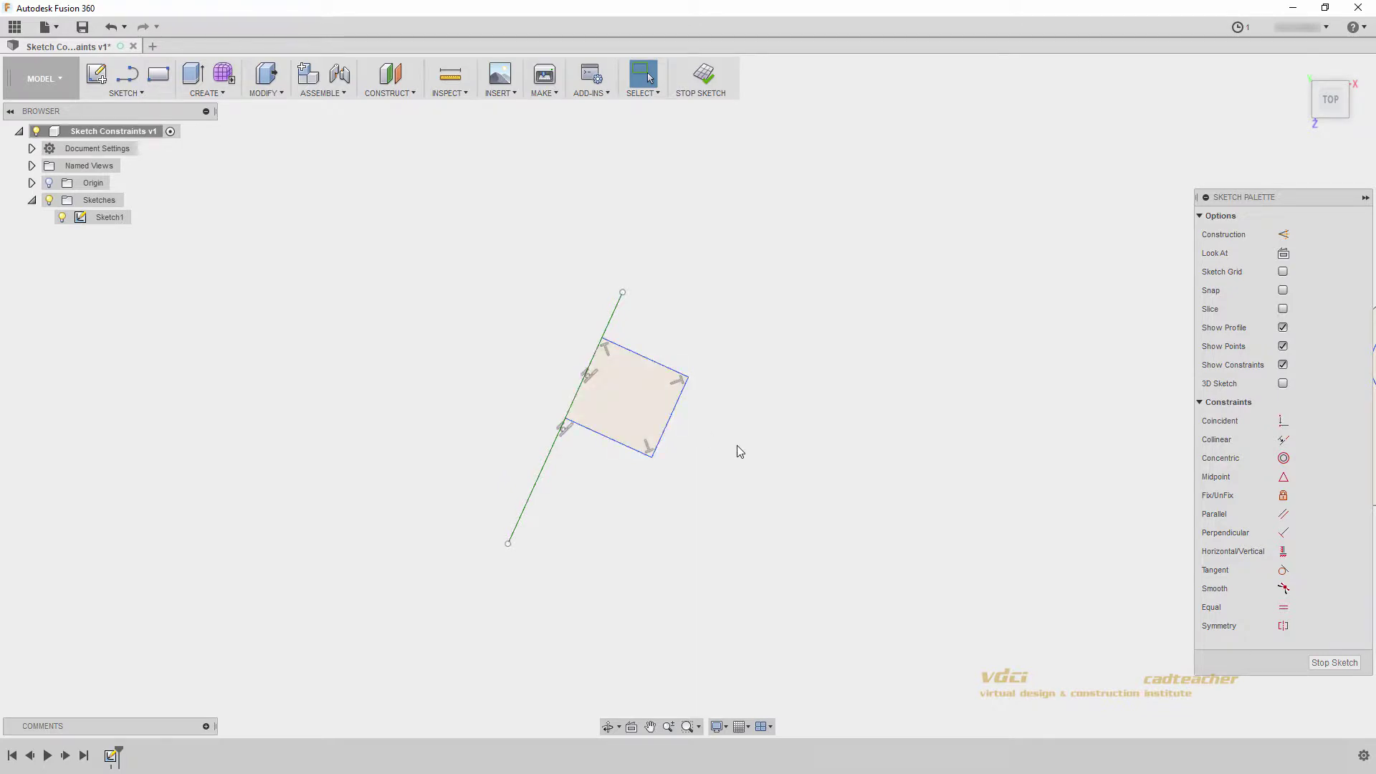
# Step: Make the smaller circle concentric with the arched profile's arc, and the larger circle concentric with the smaller one
pyautogui.moveTo(901, 453); pyautogui.dragTo(461, 453, button='middle')
pyautogui.moveTo(843, 435); pyautogui.dragTo(545, 458, button='middle')
pyautogui.moveTo(733, 453); pyautogui.dragTo(702, 454, button='middle')
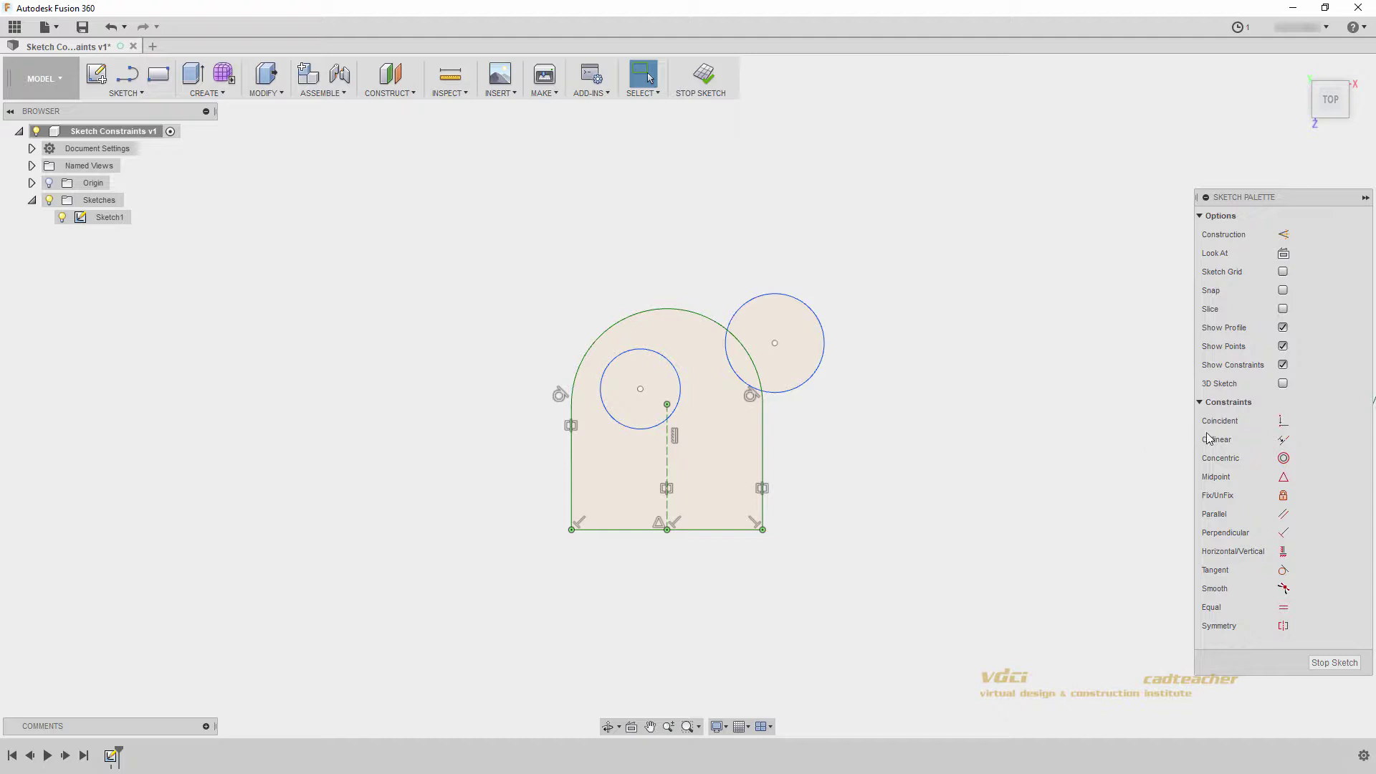
pyautogui.click(1282, 458)
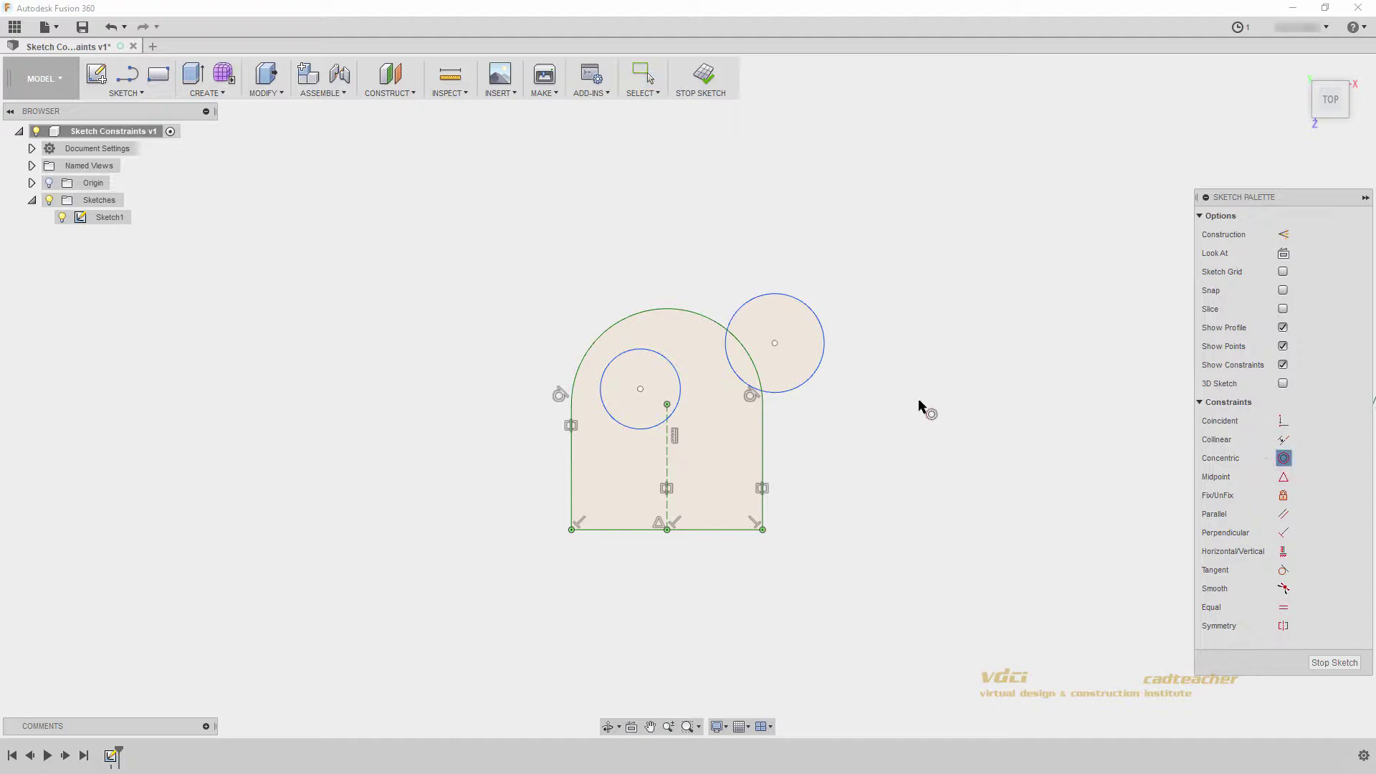
pyautogui.click(654, 352)
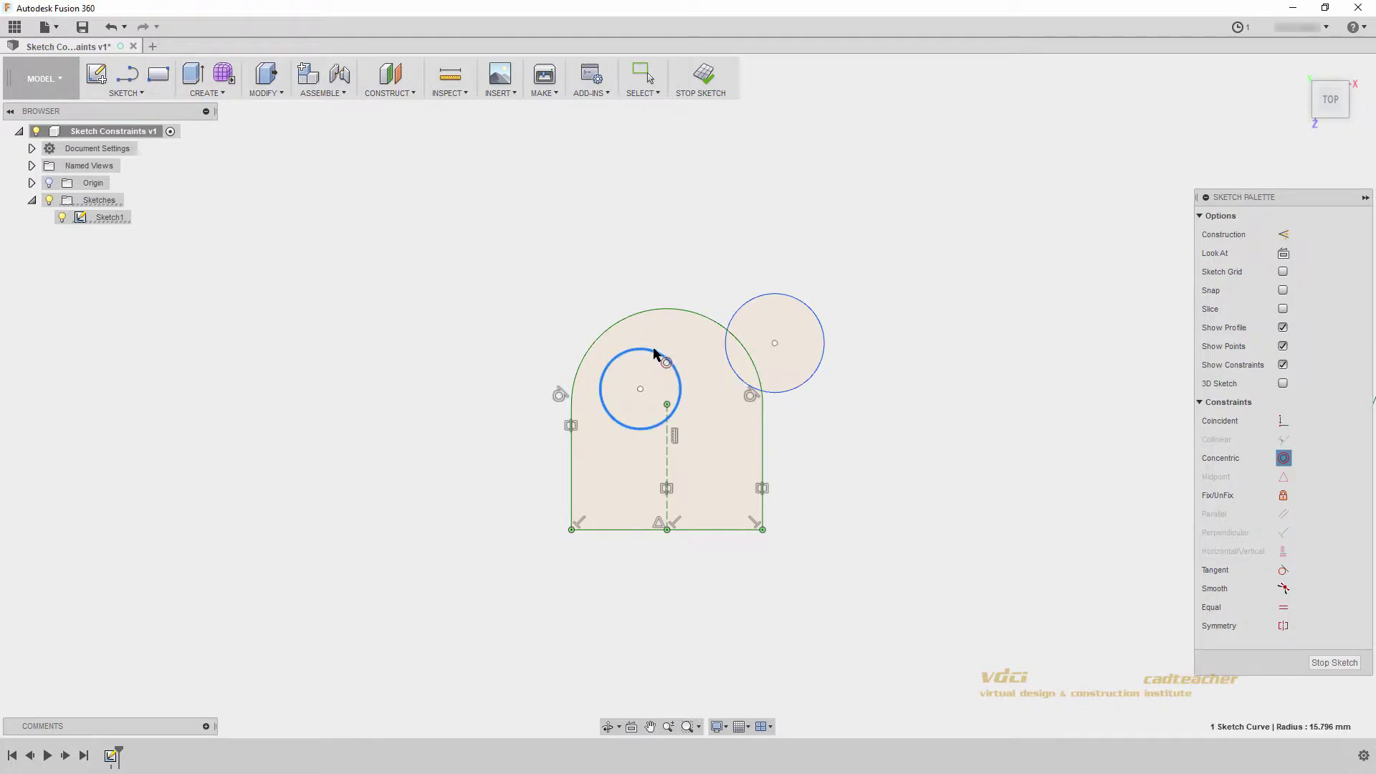
pyautogui.click(631, 322)
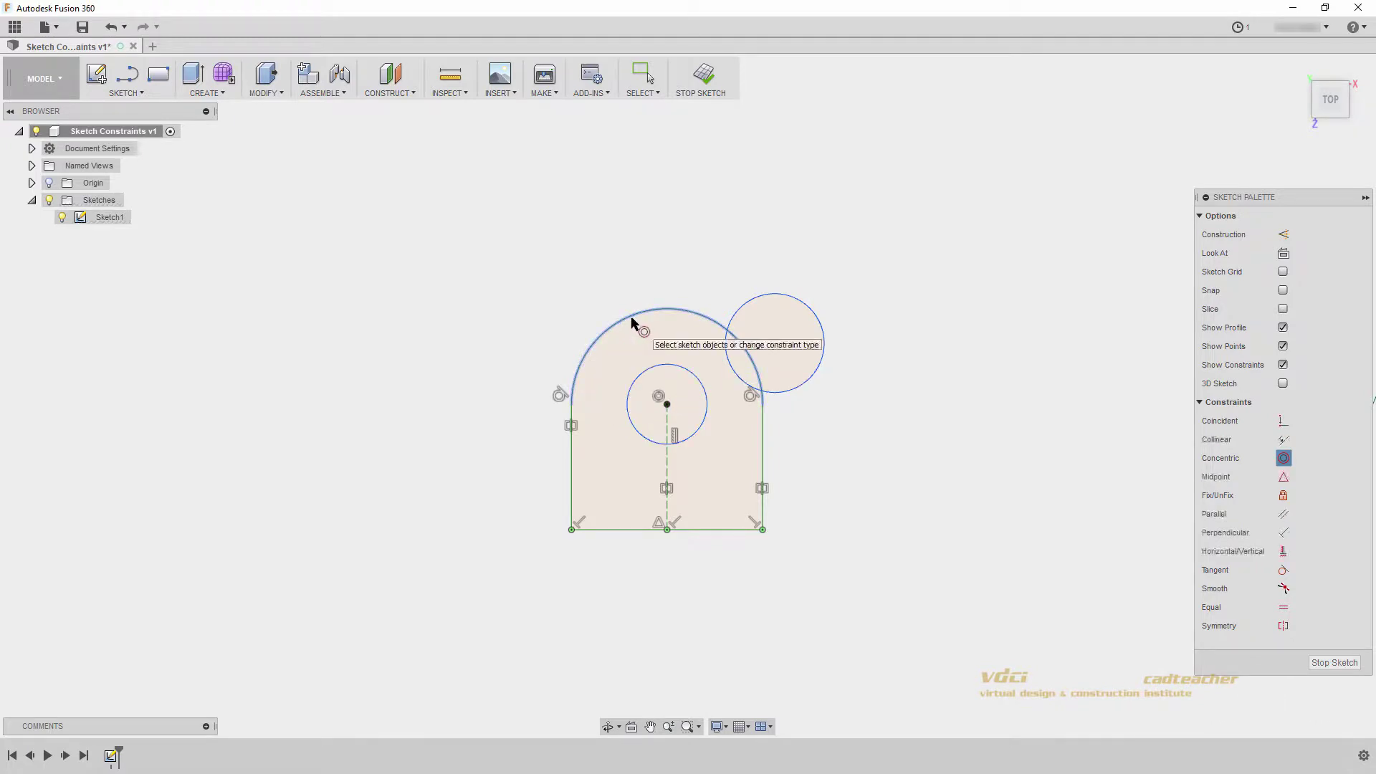
pyautogui.click(823, 334)
pyautogui.click(699, 382)
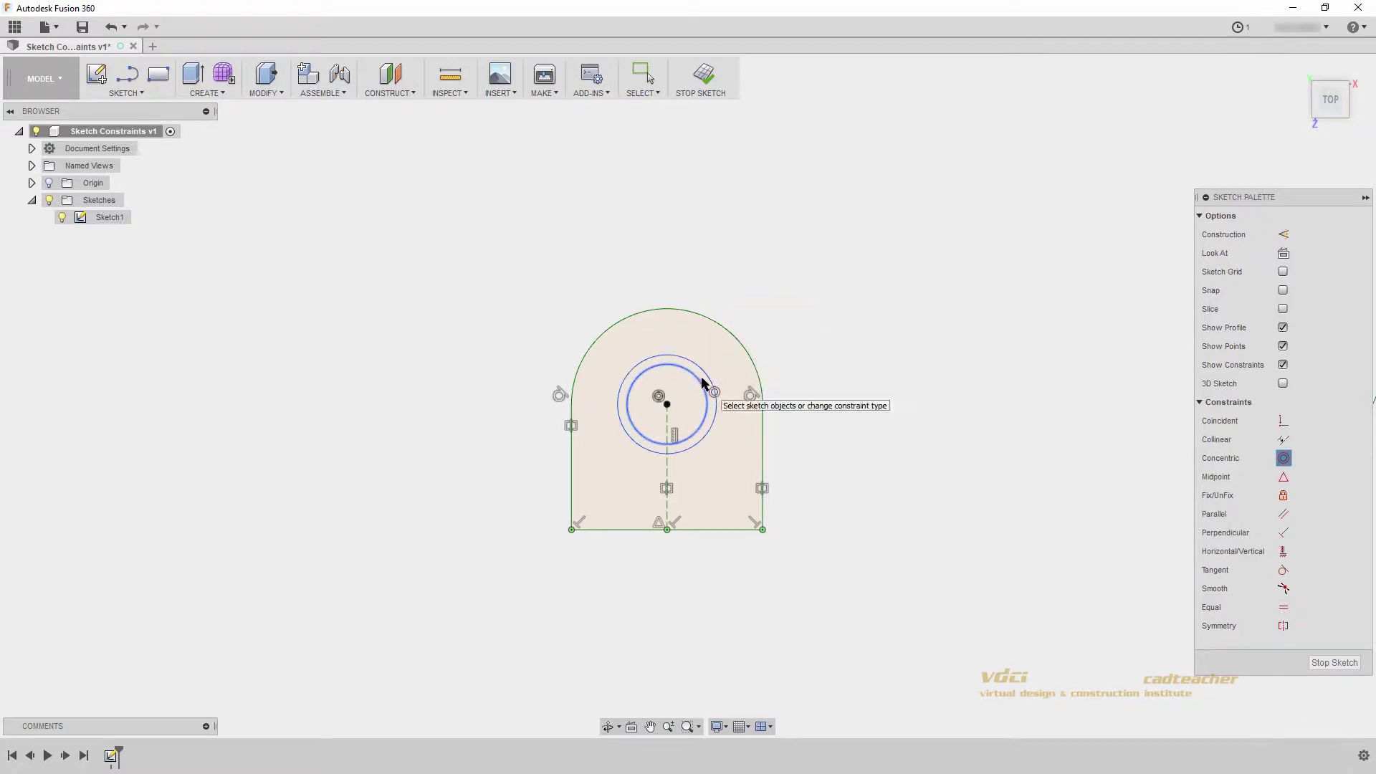
pyautogui.press('Escape')
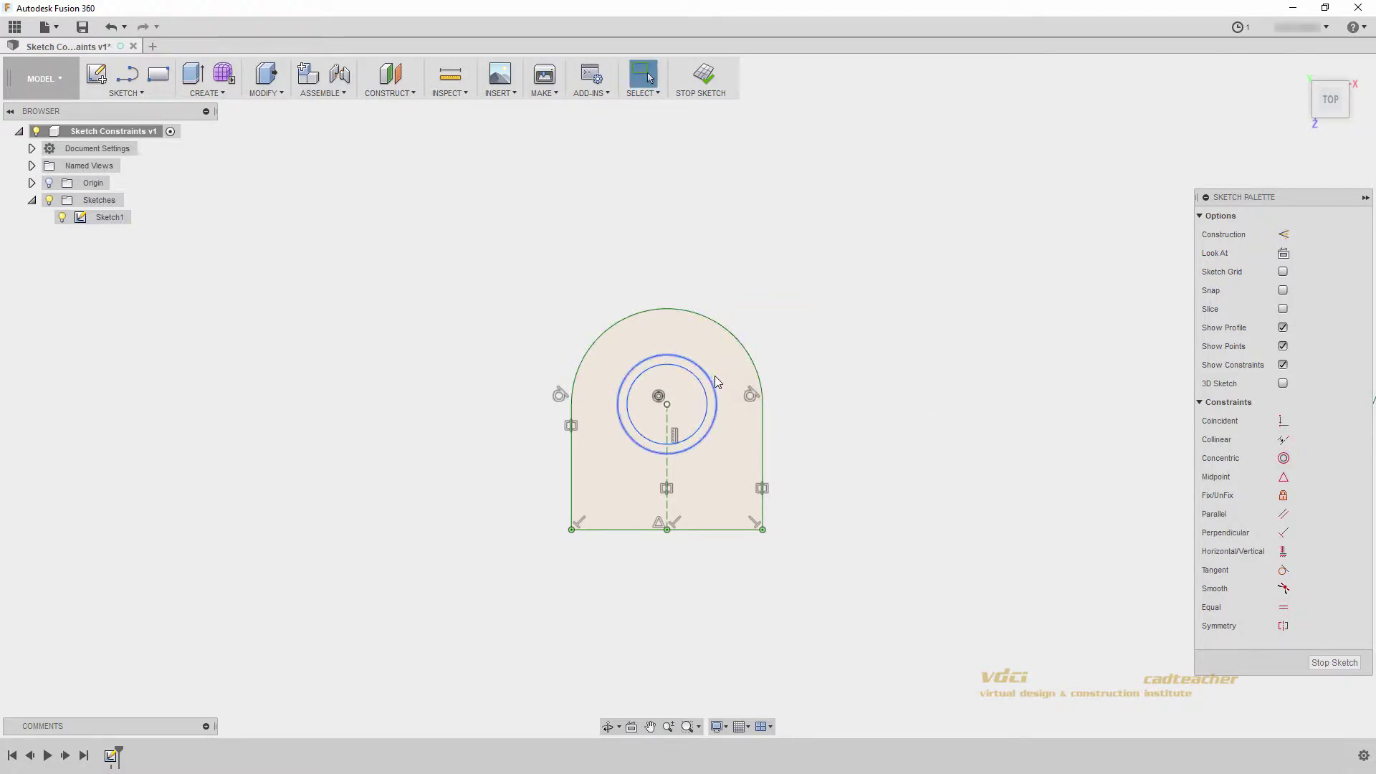
# Step: Enlarge the outer concentric circle slightly and test that the shared center stays constrained
pyautogui.moveTo(715, 376)
pyautogui.mouseDown()
pyautogui.moveTo(747, 351)
pyautogui.moveTo(723, 368)
pyautogui.mouseUp()
pyautogui.moveTo(667, 405); pyautogui.dragTo(668, 403)
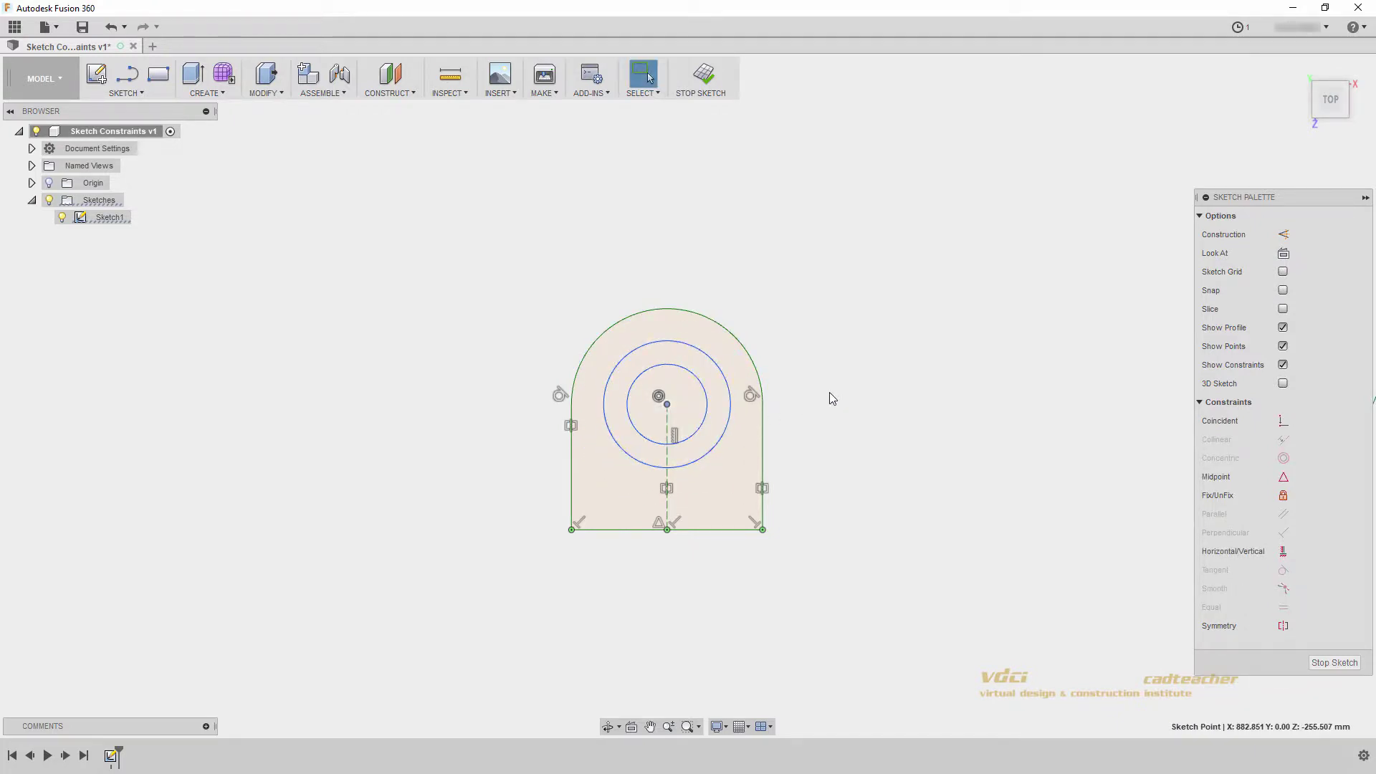
pyautogui.click(832, 398)
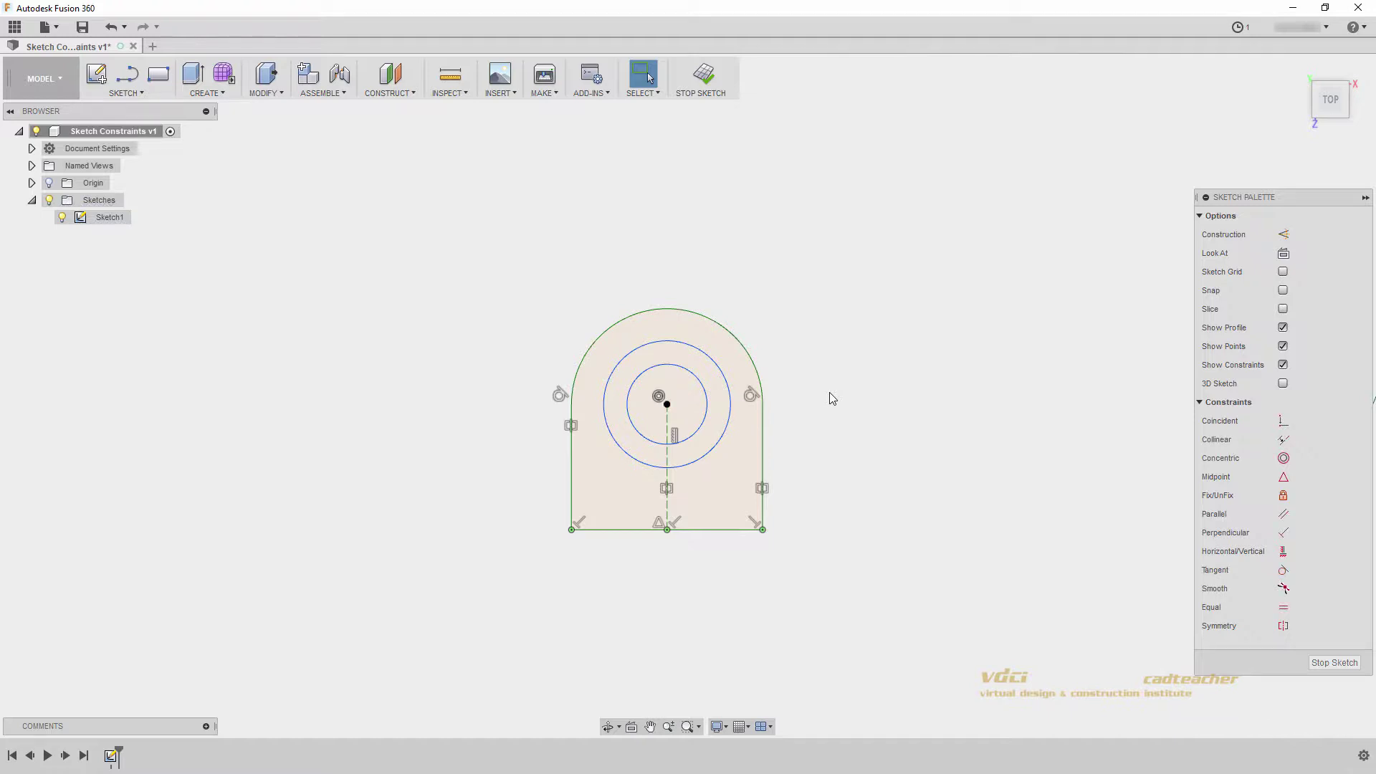
# Step: Apply a Midpoint constraint placing the loose sketch point on the short slanted line next to it, and test the constrained point
pyautogui.moveTo(999, 384)
pyautogui.mouseDown(button='middle')
pyautogui.moveTo(476, 381)
pyautogui.moveTo(838, 399)
pyautogui.moveTo(652, 409)
pyautogui.mouseUp(button='middle')
pyautogui.moveTo(785, 409); pyautogui.dragTo(735, 411, button='middle')
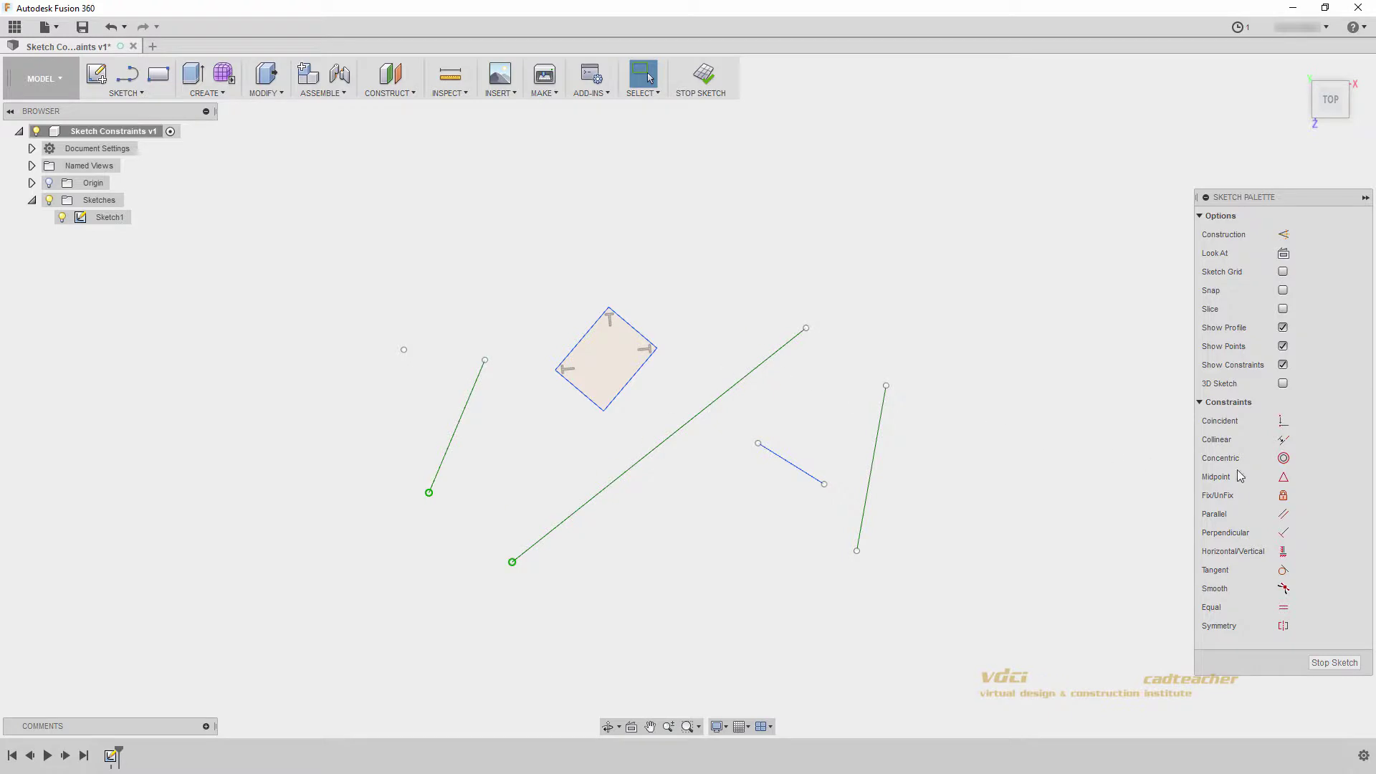
pyautogui.click(1283, 476)
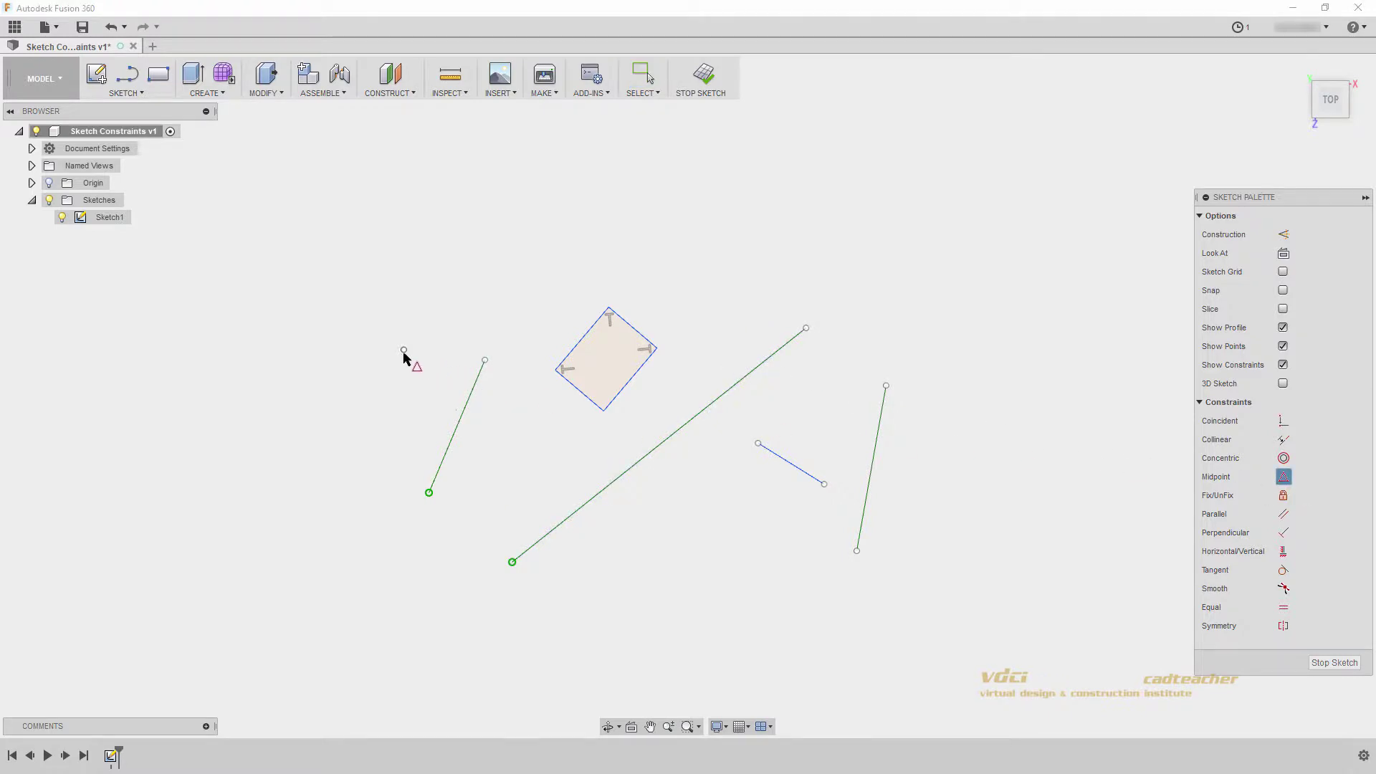
pyautogui.click(404, 350)
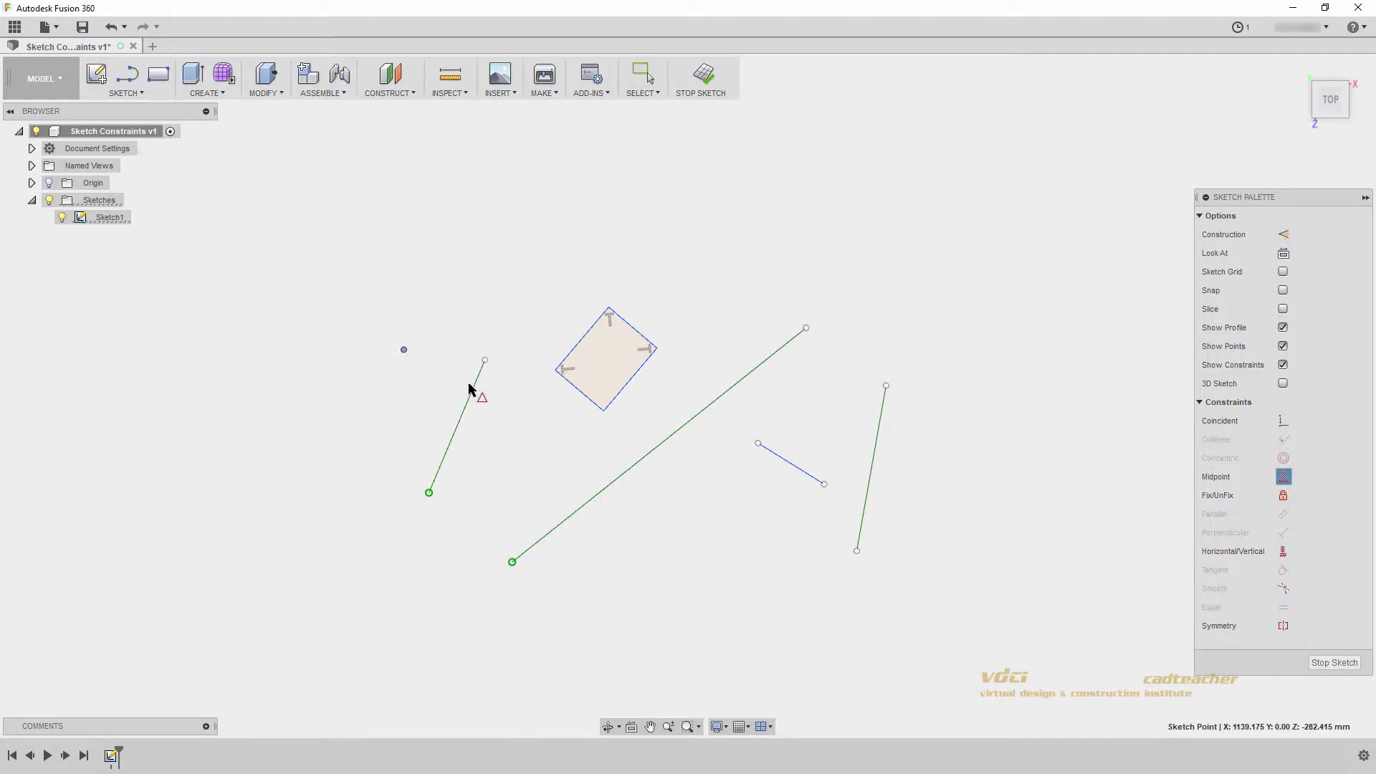
pyautogui.click(475, 391)
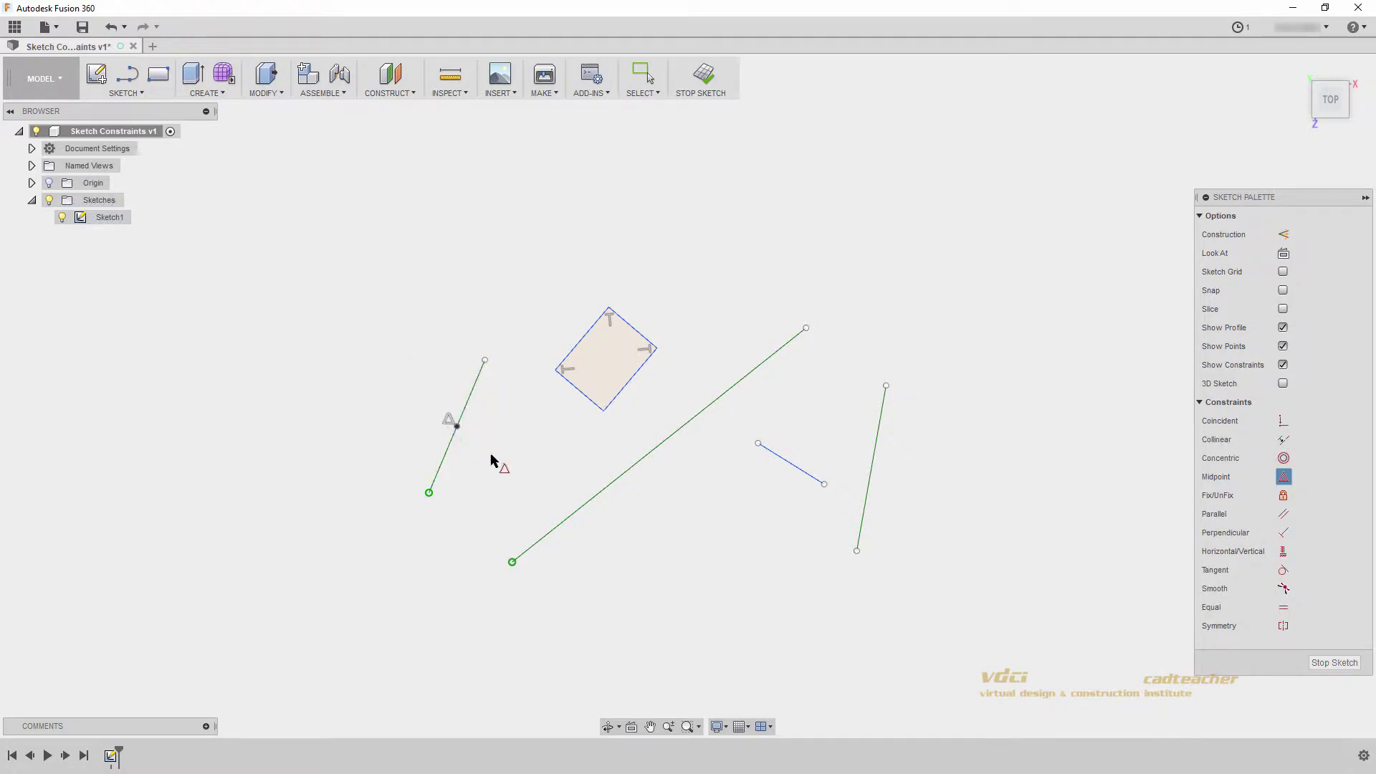
pyautogui.press('Escape')
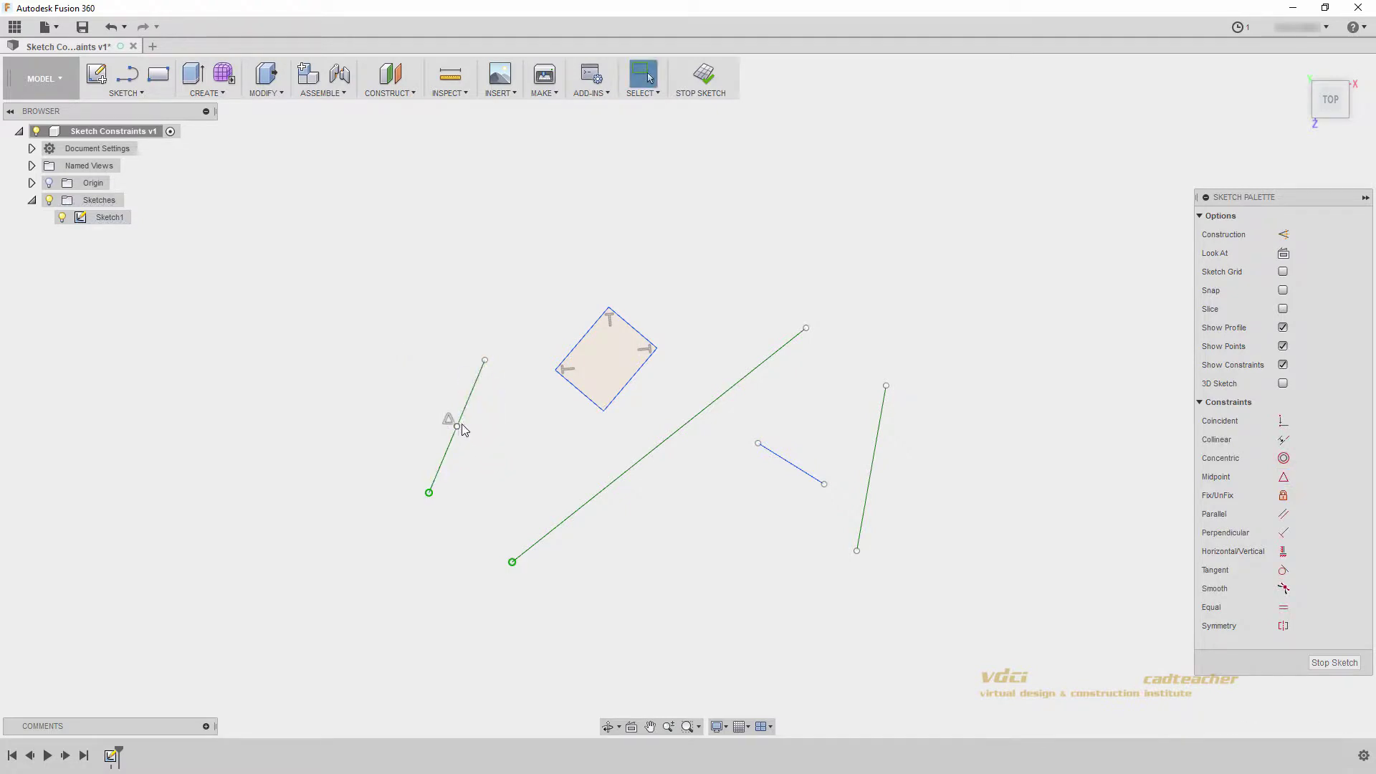
pyautogui.click(458, 429)
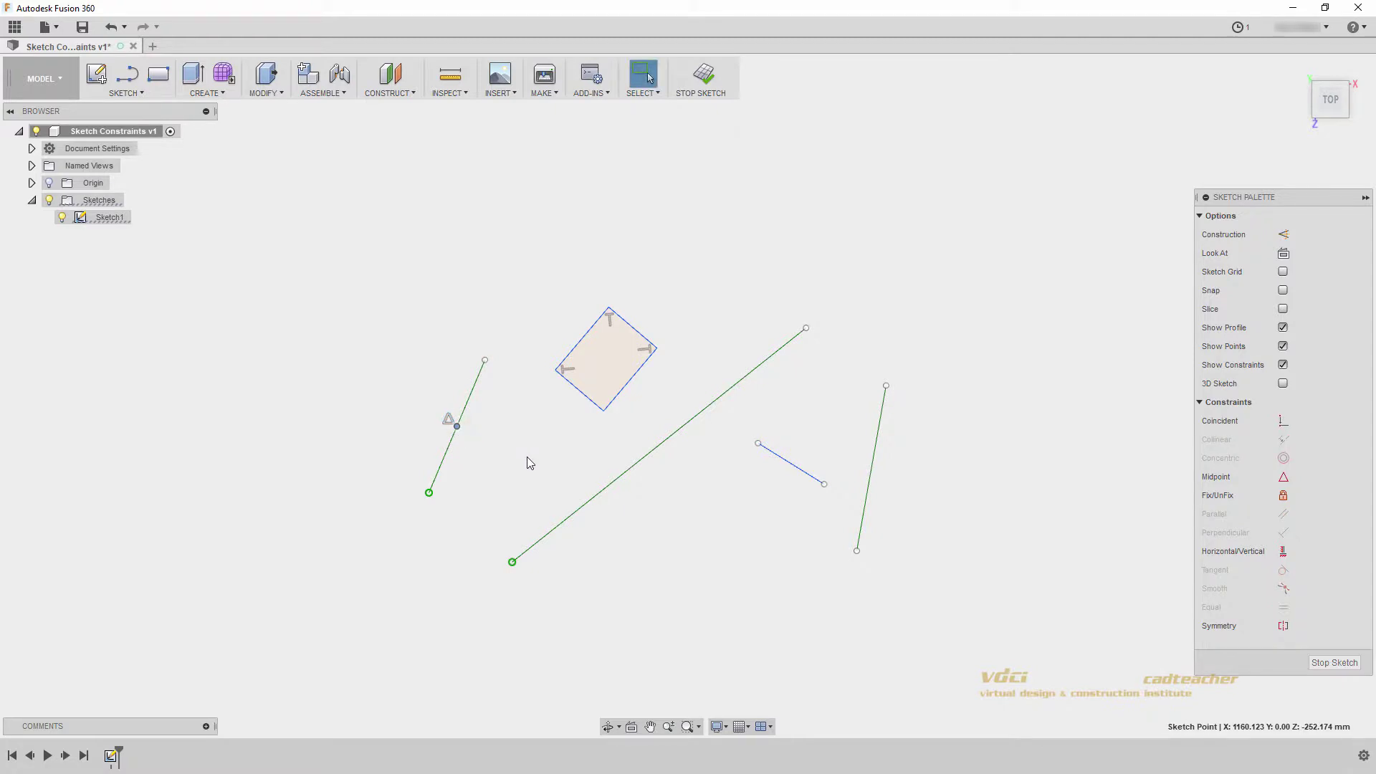
pyautogui.press('Escape')
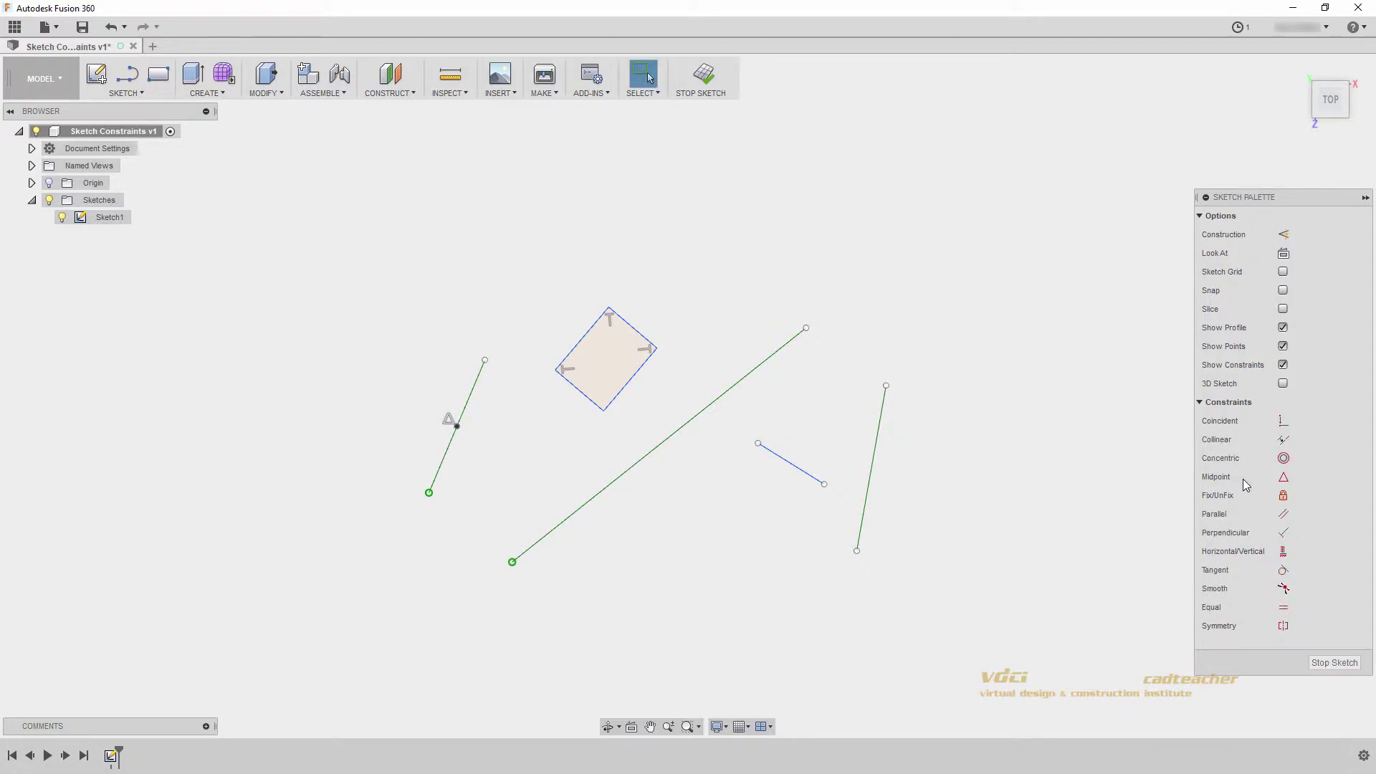
# Step: Apply a Midpoint constraint between the tilted rectangle's lower-right edge and the long diagonal line
pyautogui.click(1282, 476)
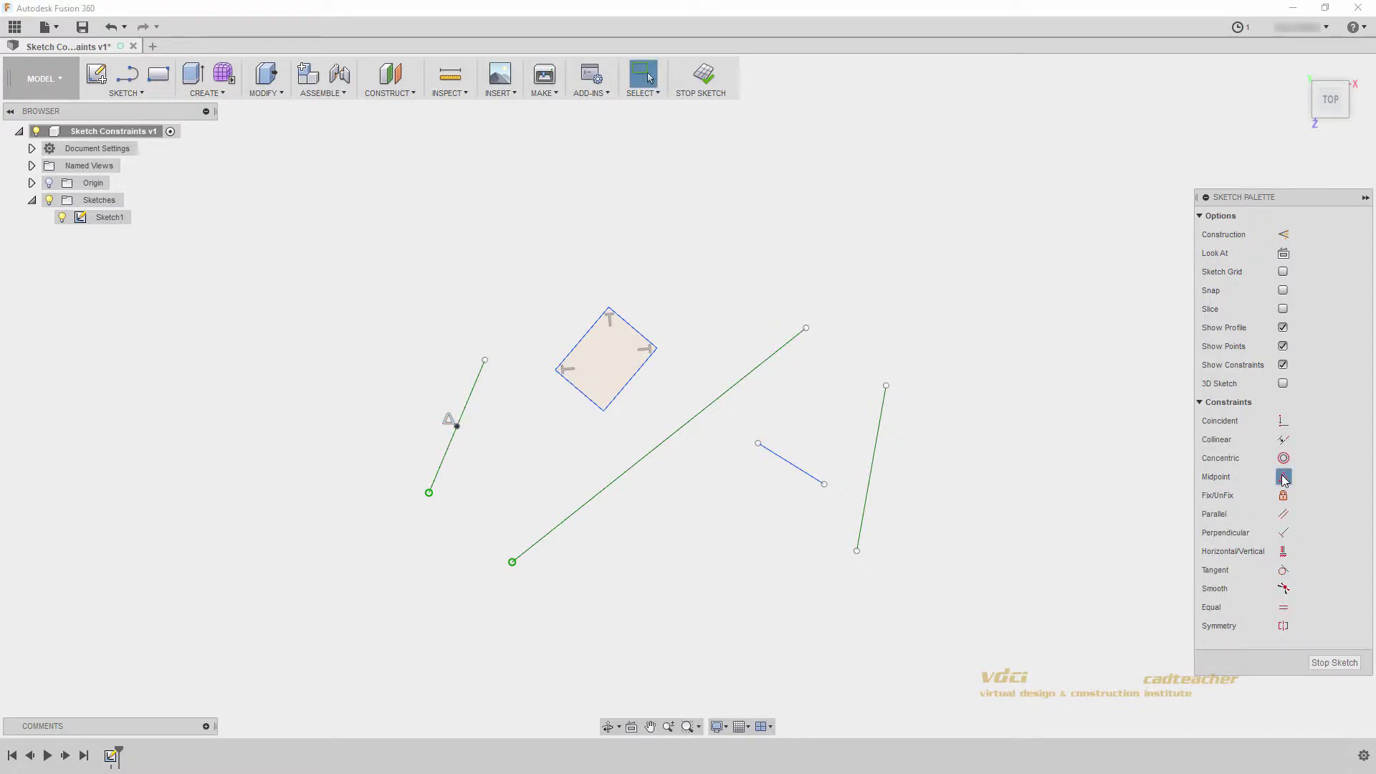
pyautogui.click(640, 374)
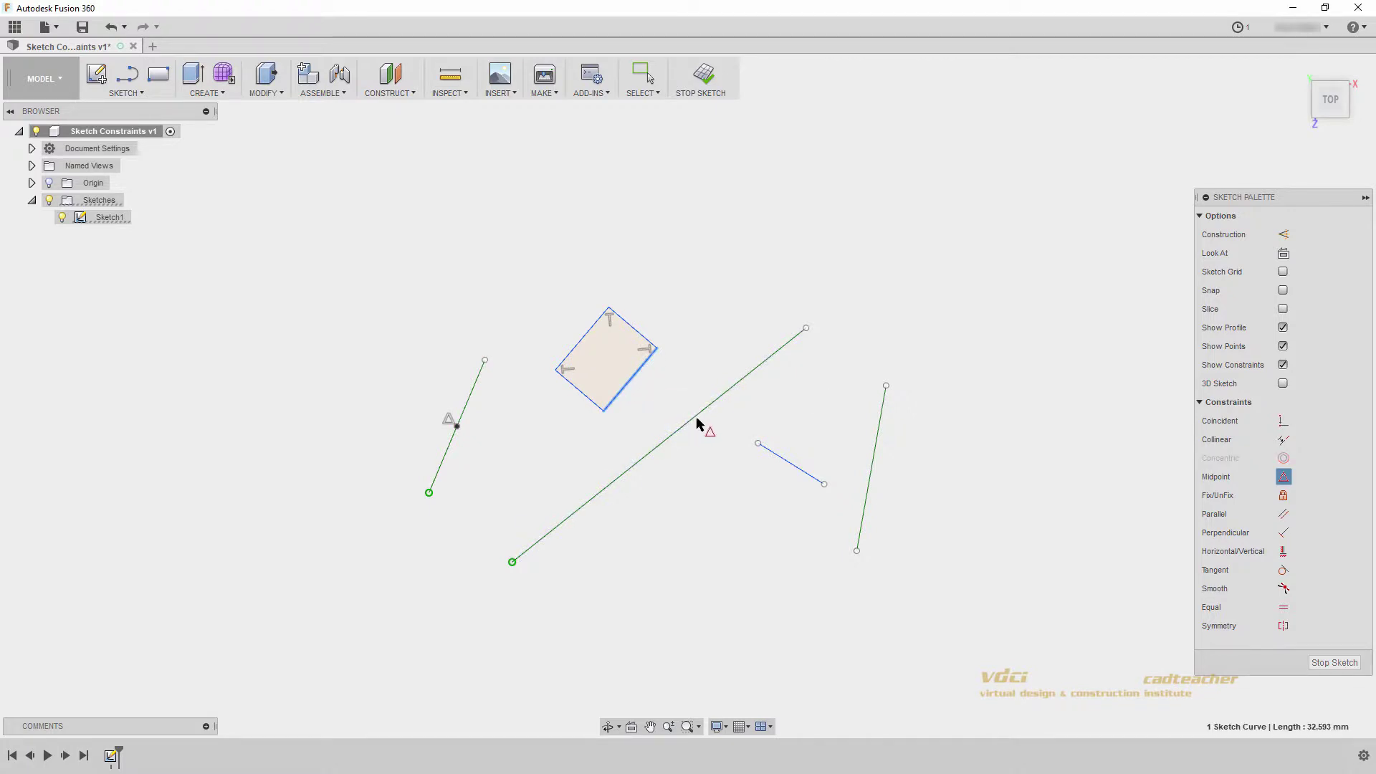
pyautogui.click(700, 423)
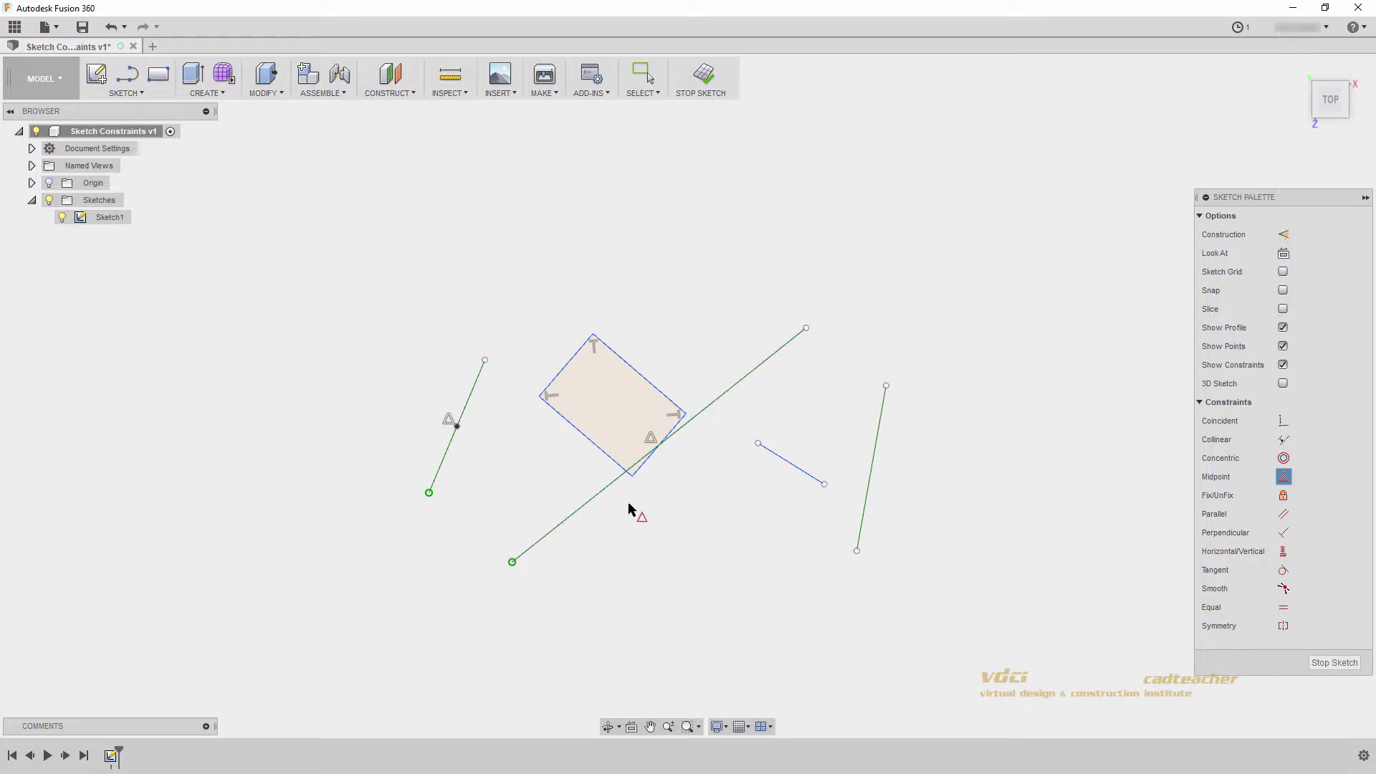
pyautogui.press('Escape')
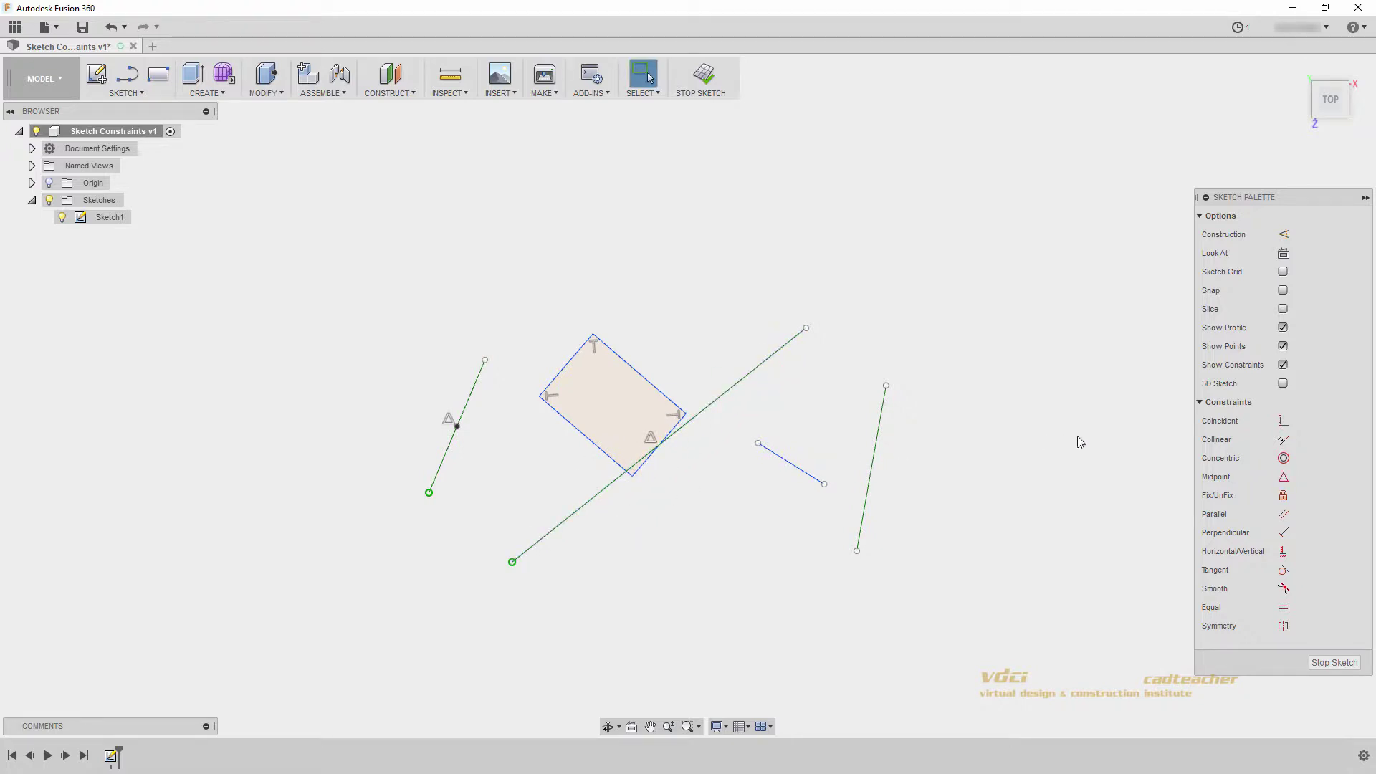
# Step: Apply a Collinear constraint between the tilted rectangle's lower-right edge and the long diagonal line, and test it by stretching the rectangle
pyautogui.click(1282, 439)
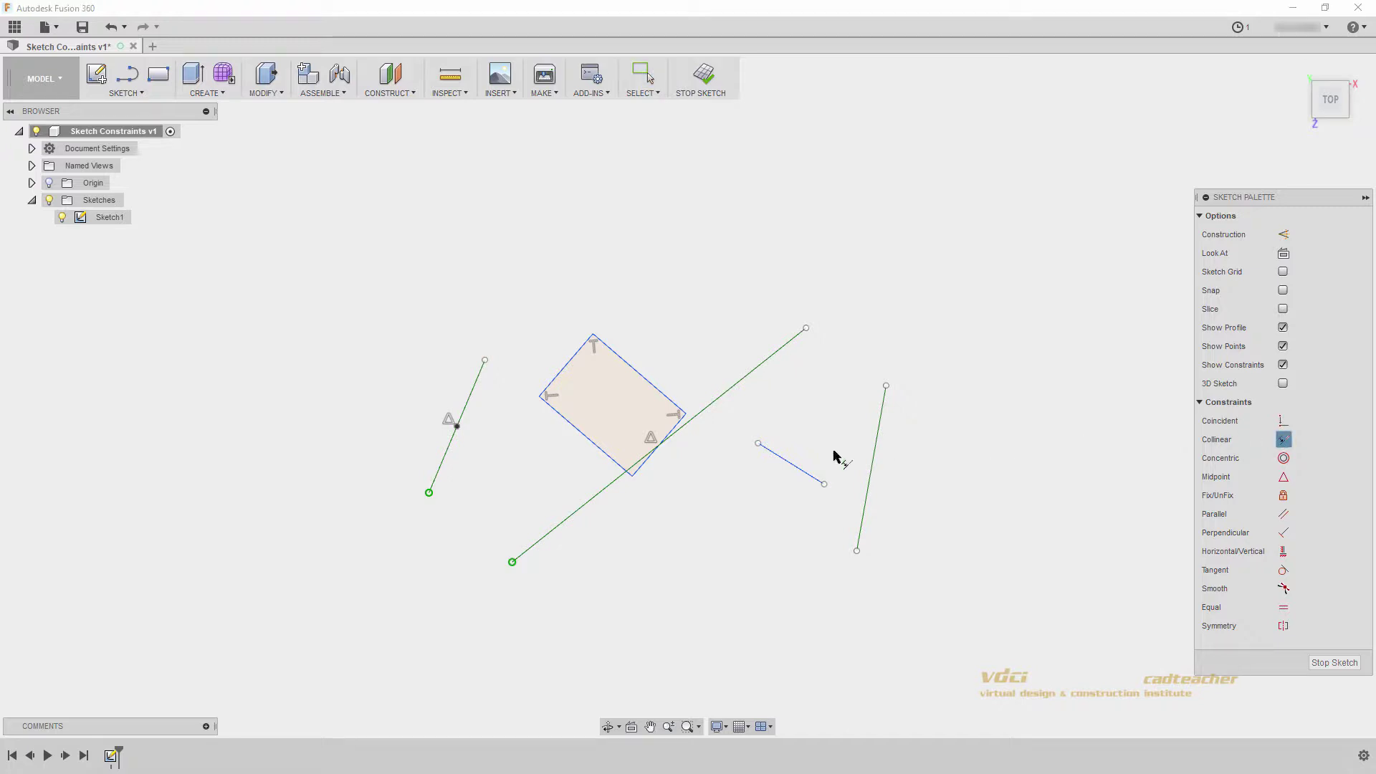
pyautogui.click(650, 466)
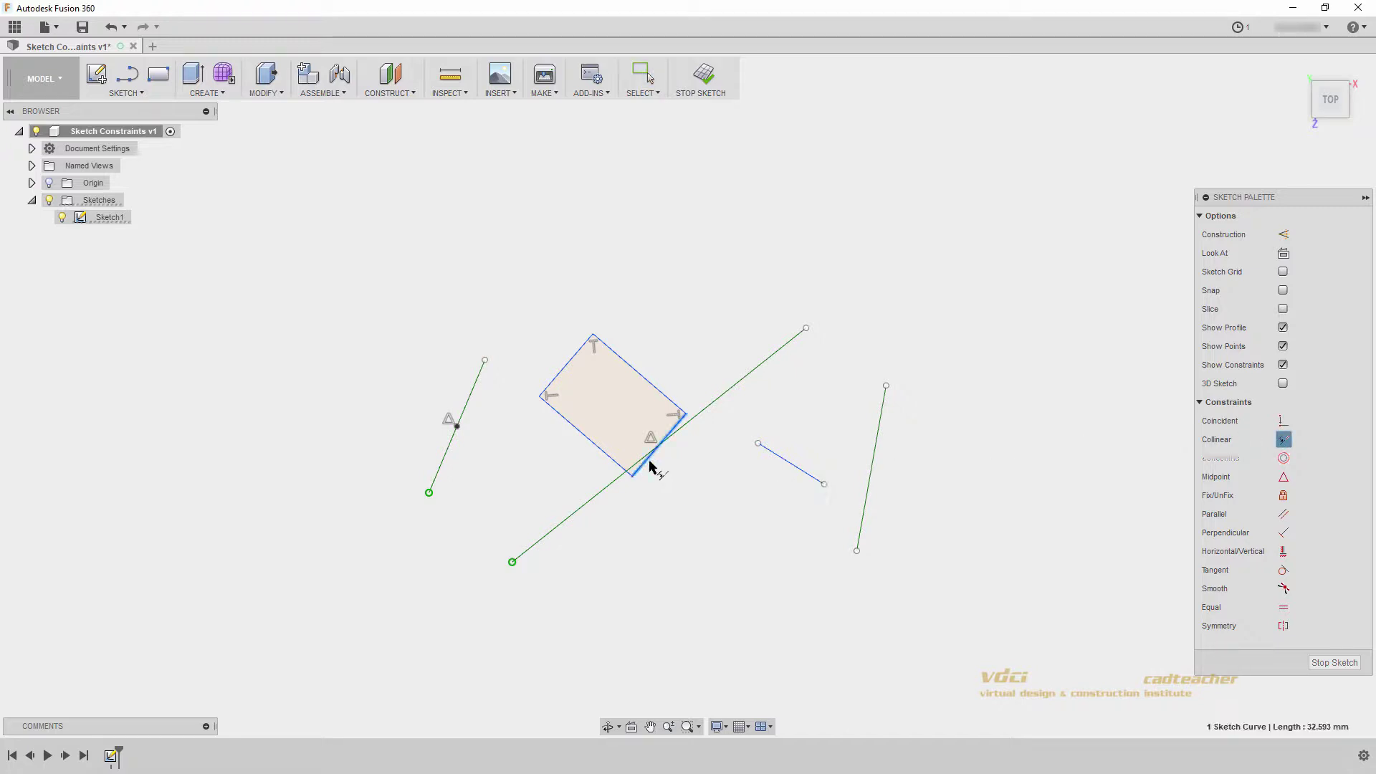
pyautogui.click(718, 402)
pyautogui.press('Escape')
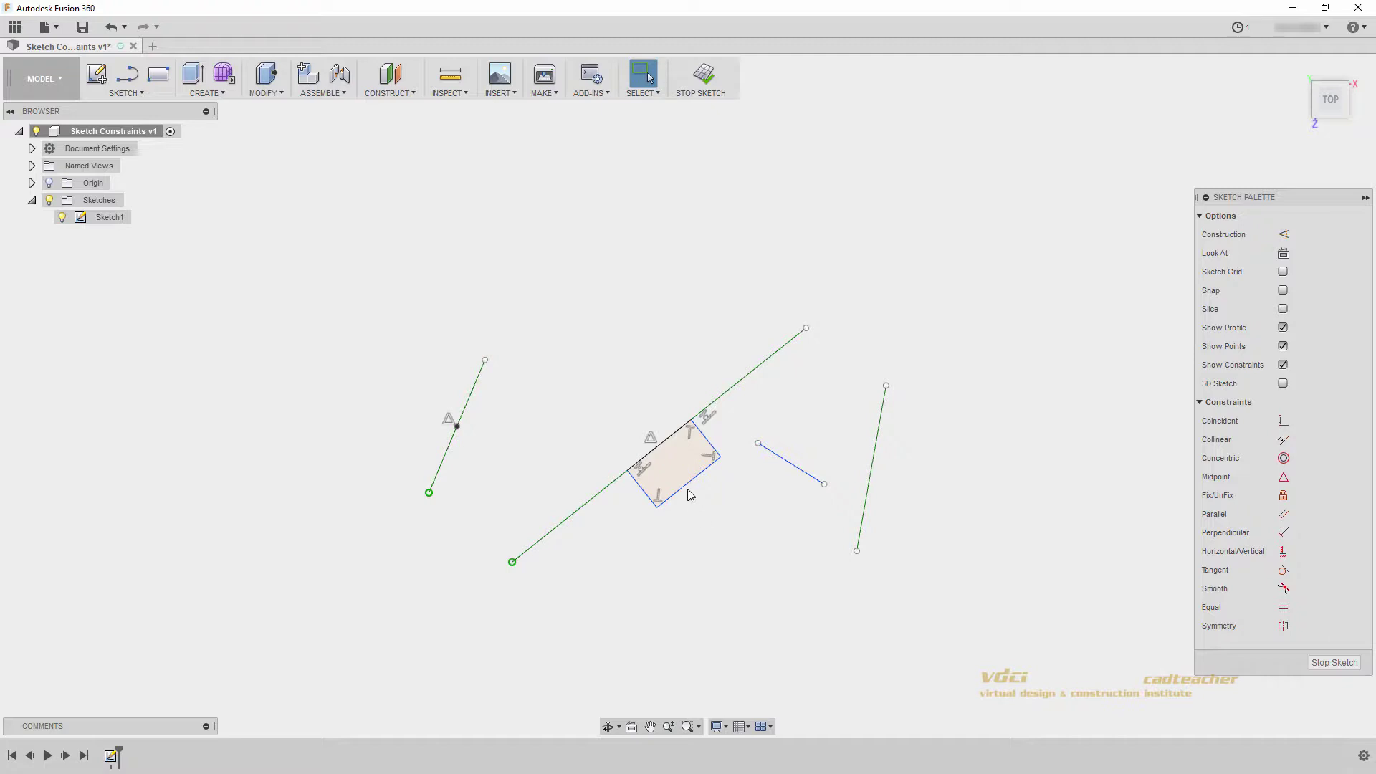
pyautogui.moveTo(687, 490); pyautogui.dragTo(767, 534)
# Step: Apply a Midpoint constraint placing the short line's lower endpoint on the steep line beside it, and test it by swinging the free end across
pyautogui.click(1283, 476)
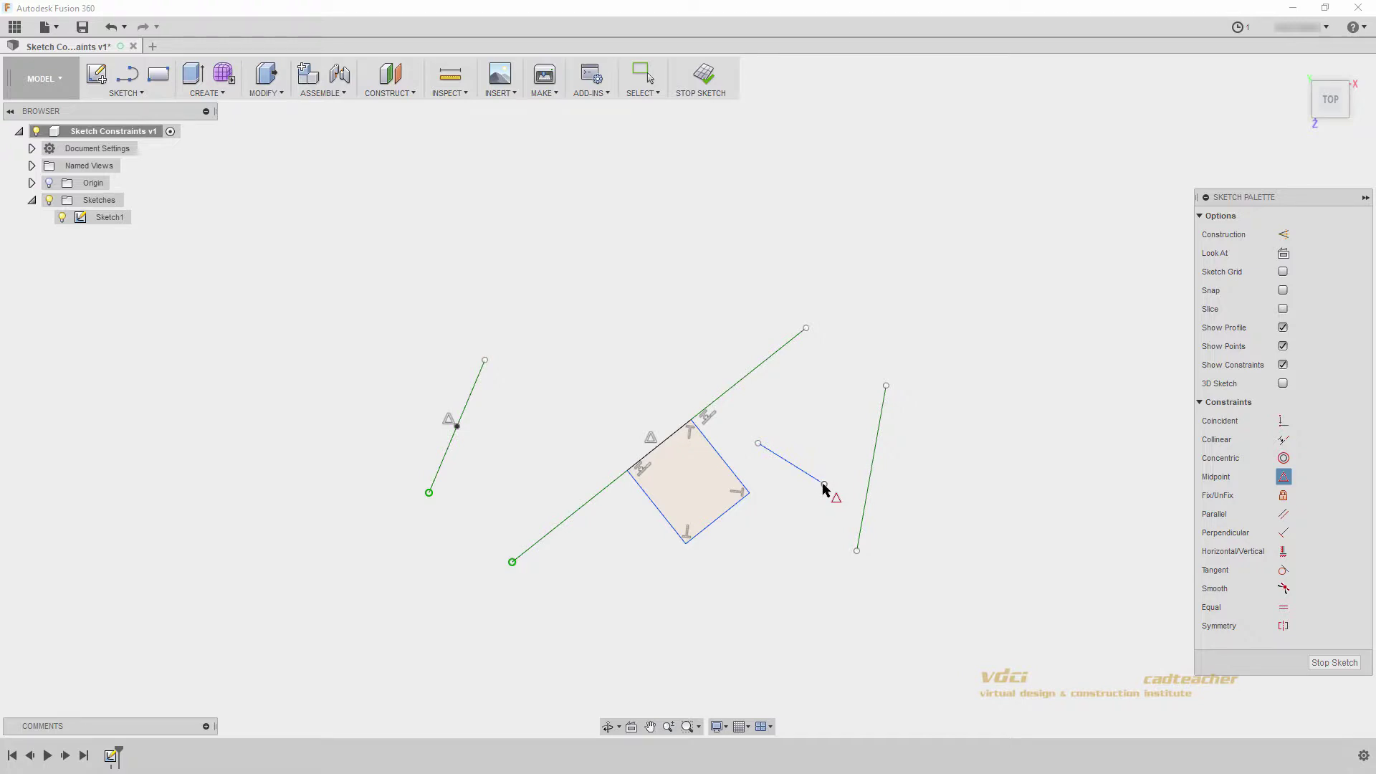
pyautogui.click(824, 486)
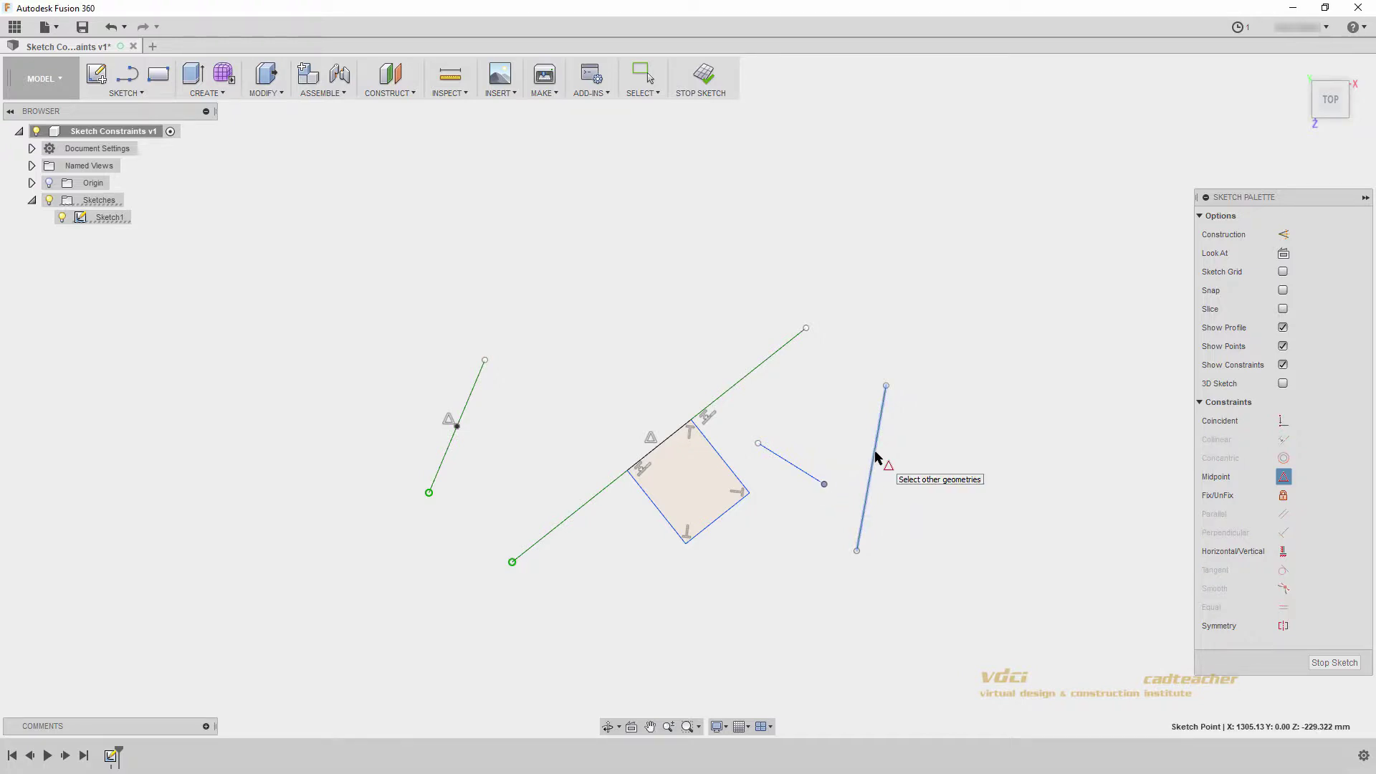
pyautogui.click(875, 458)
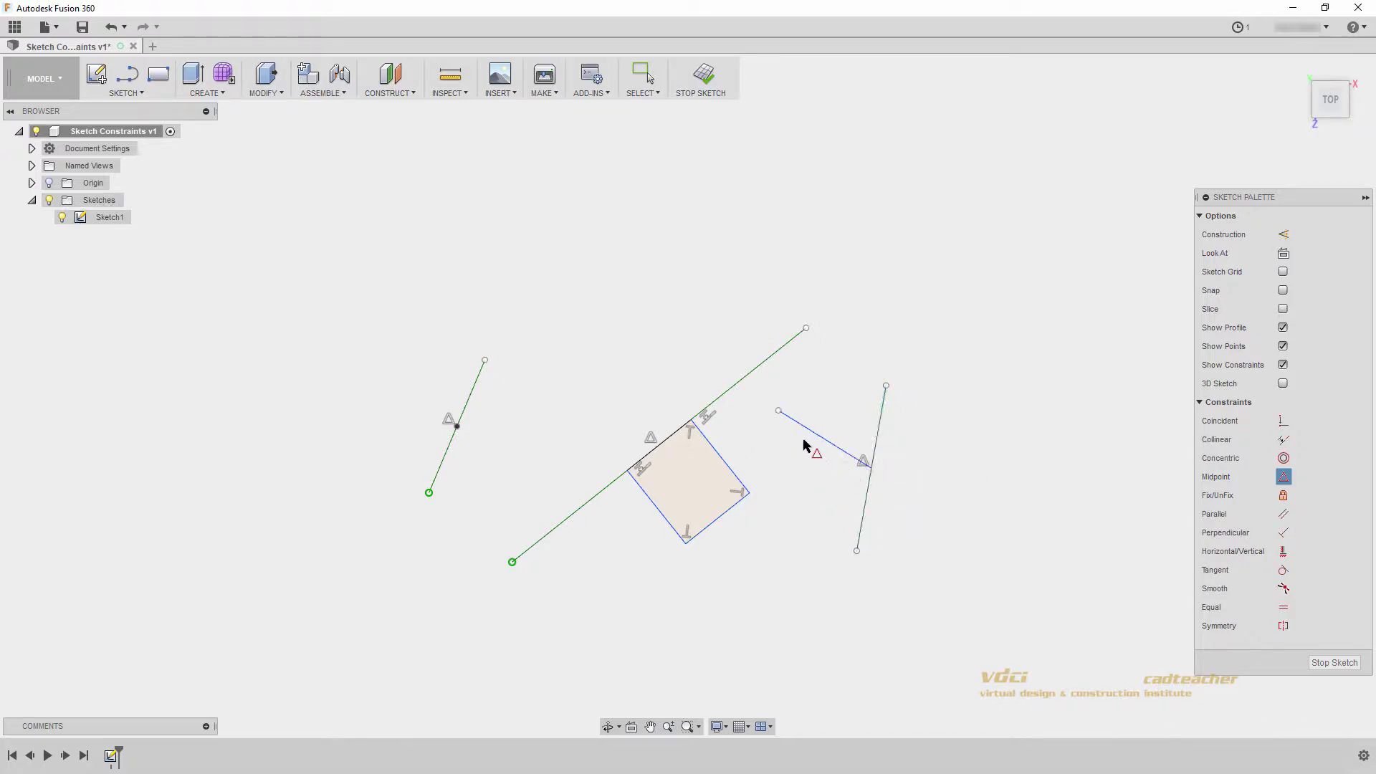
pyautogui.moveTo(777, 418); pyautogui.dragTo(1003, 530)
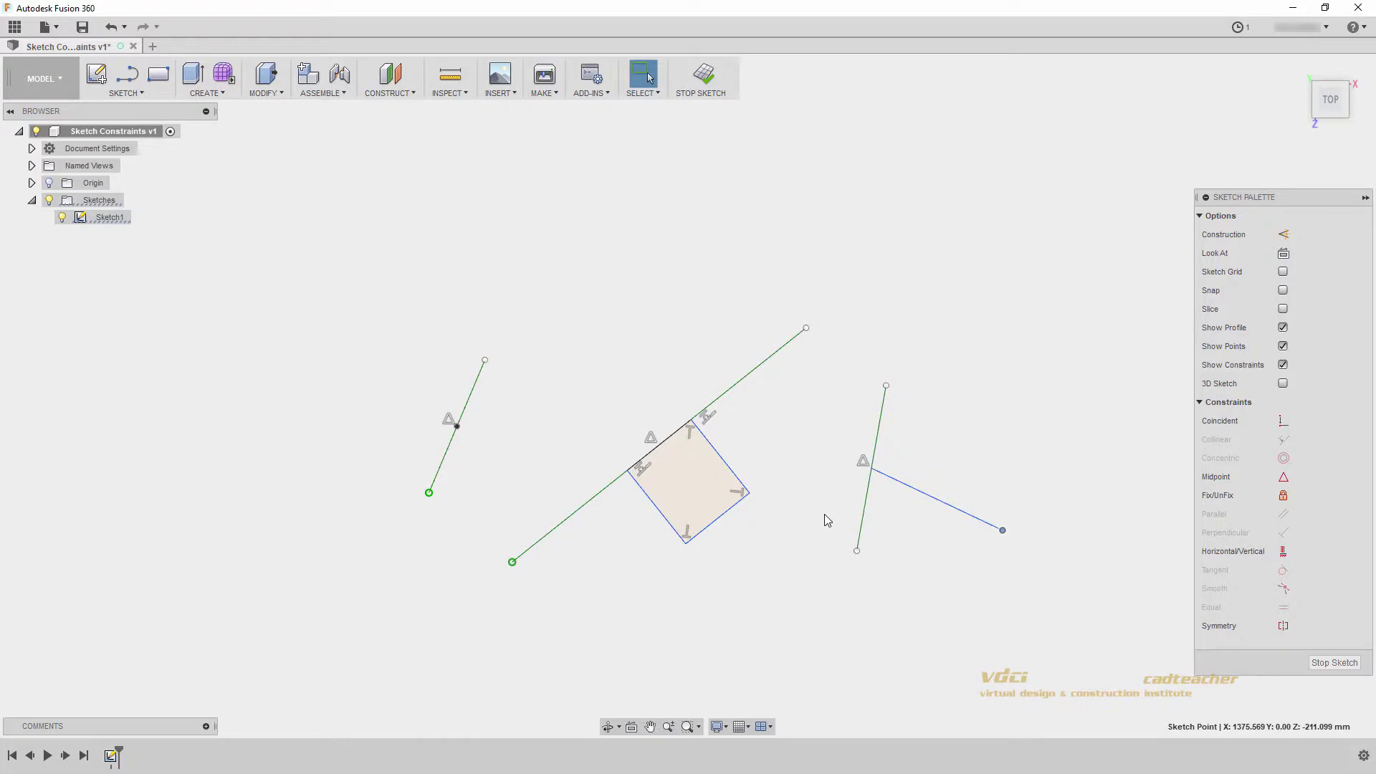
pyautogui.press('Escape')
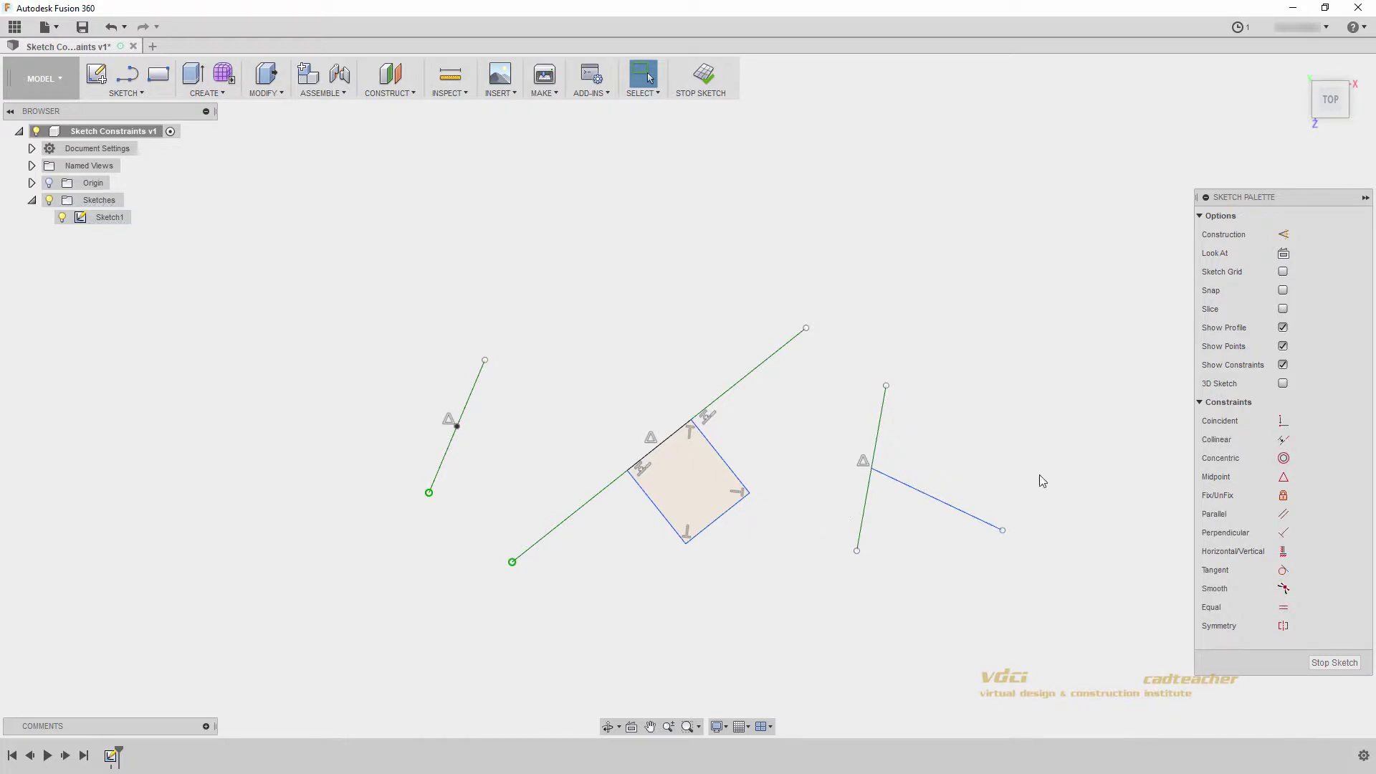
# Step: Make the slanted line's upper endpoint coincident with the large circle, and test the connection by moving the geometry
pyautogui.moveTo(997, 475)
pyautogui.mouseDown(button='middle')
pyautogui.moveTo(424, 479)
pyautogui.moveTo(583, 476)
pyautogui.moveTo(543, 478)
pyautogui.mouseUp(button='middle')
pyautogui.moveTo(921, 464); pyautogui.dragTo(882, 453, button='middle')
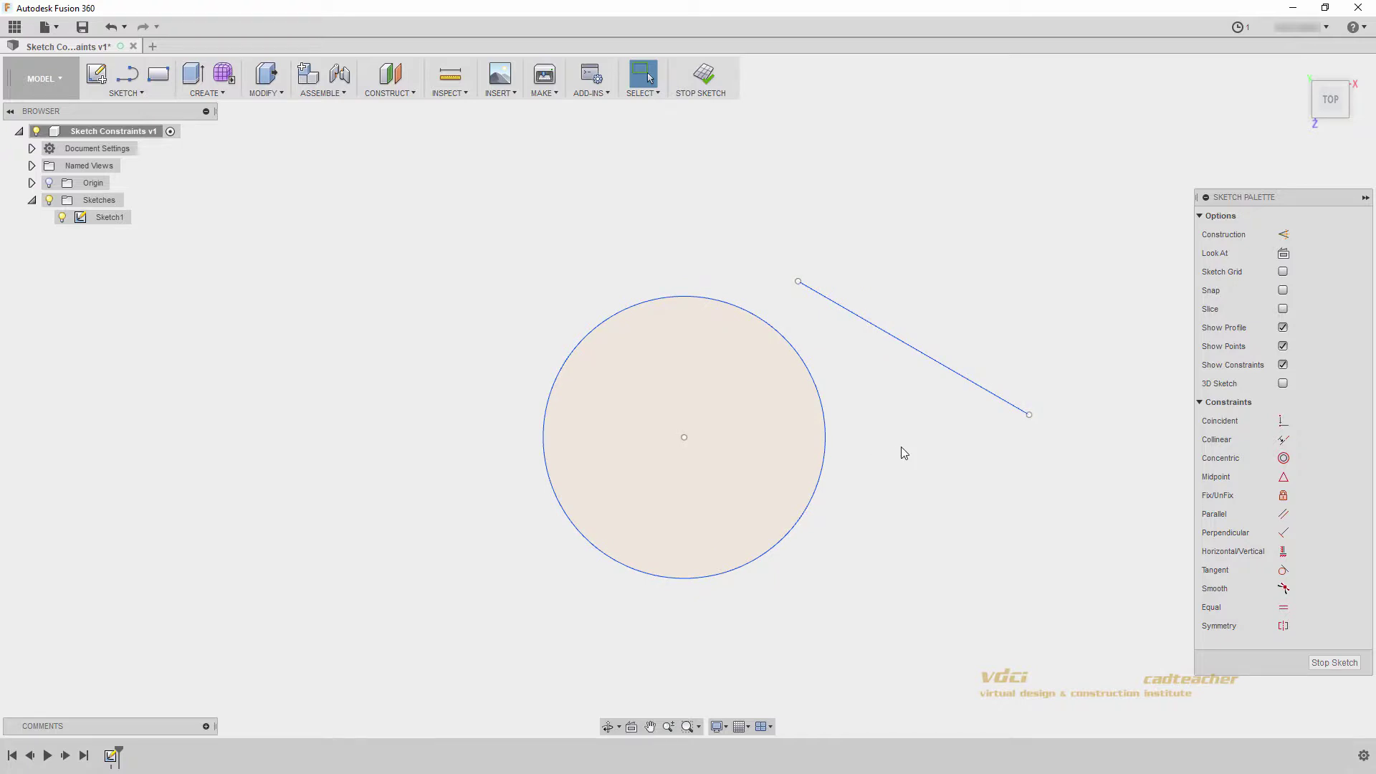
pyautogui.click(1284, 422)
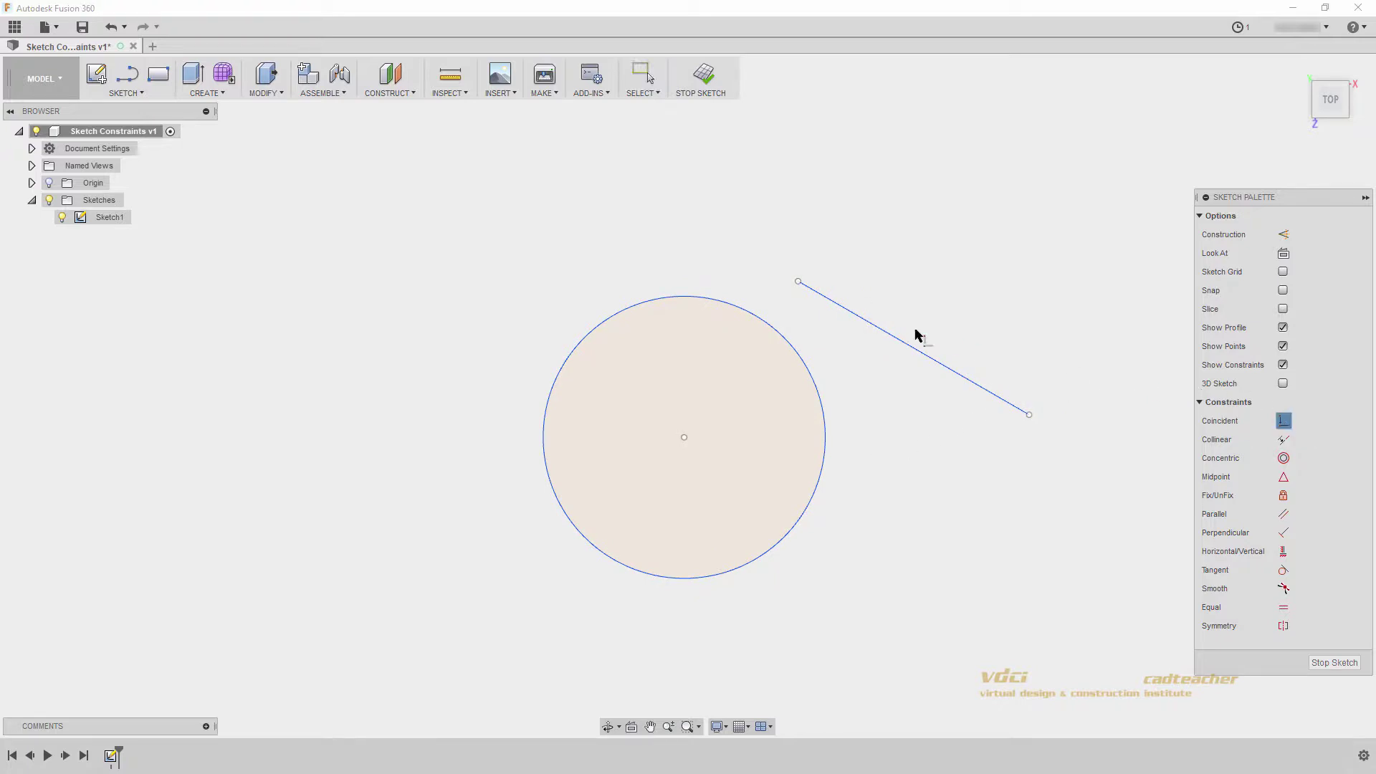
pyautogui.click(798, 282)
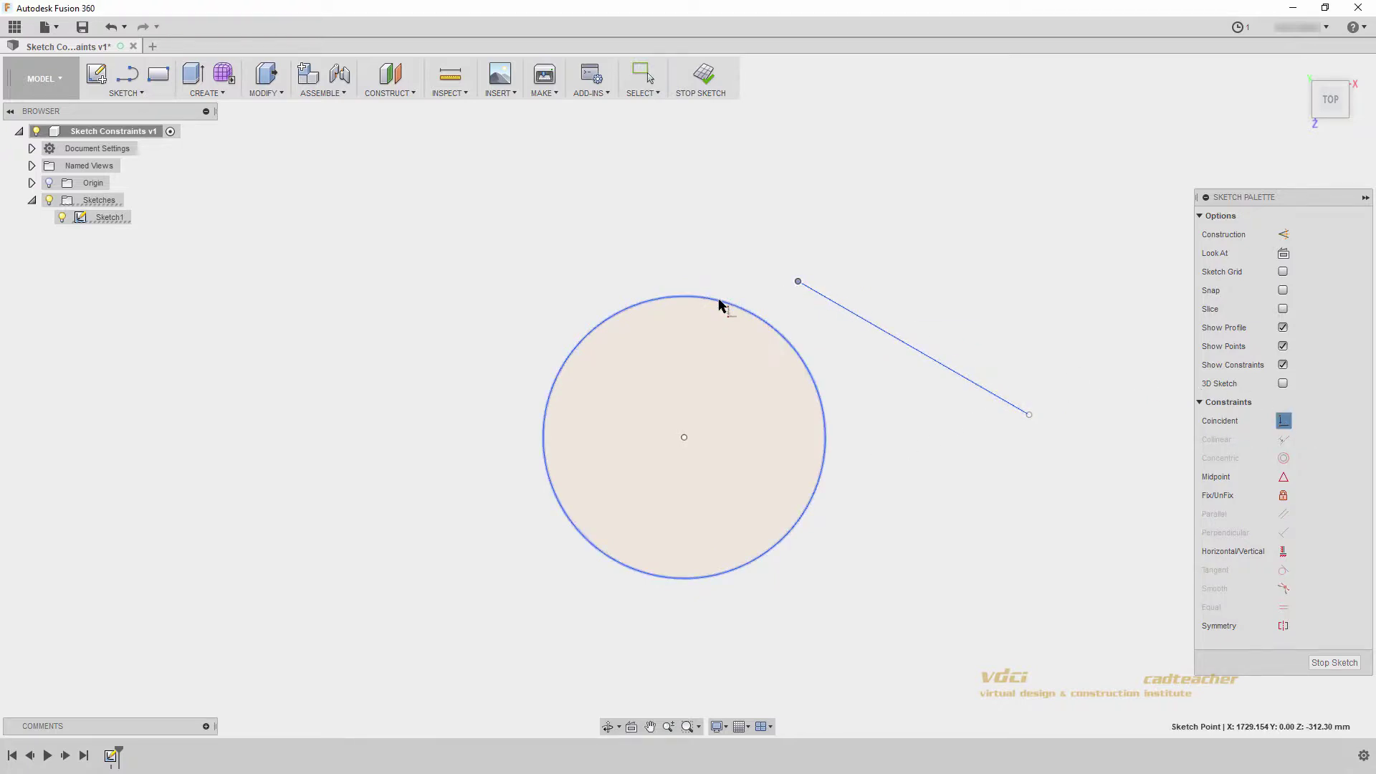
pyautogui.click(719, 305)
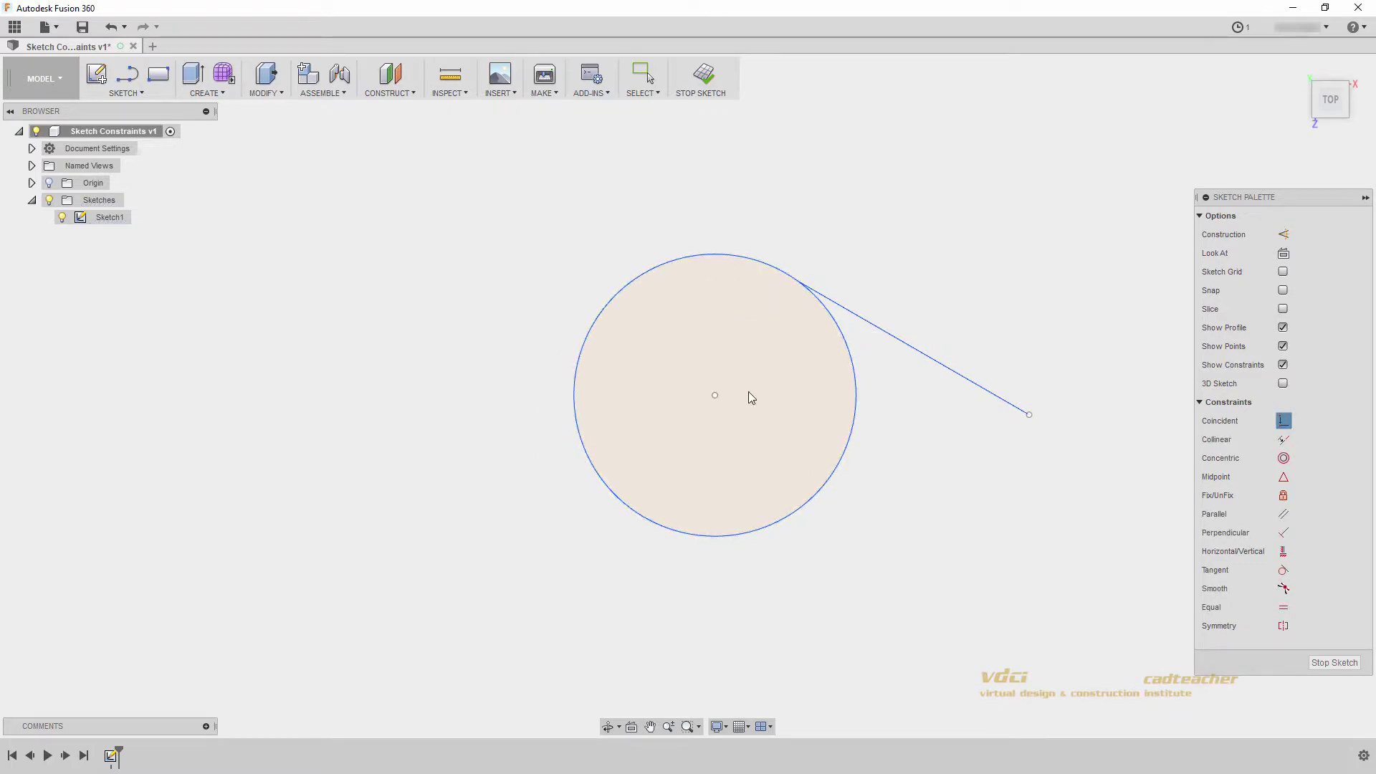
pyautogui.press('Escape')
pyautogui.moveTo(837, 364)
pyautogui.mouseDown()
pyautogui.moveTo(808, 380)
pyautogui.moveTo(854, 329)
pyautogui.moveTo(793, 368)
pyautogui.moveTo(874, 351)
pyautogui.moveTo(904, 325)
pyautogui.moveTo(870, 368)
pyautogui.mouseUp()
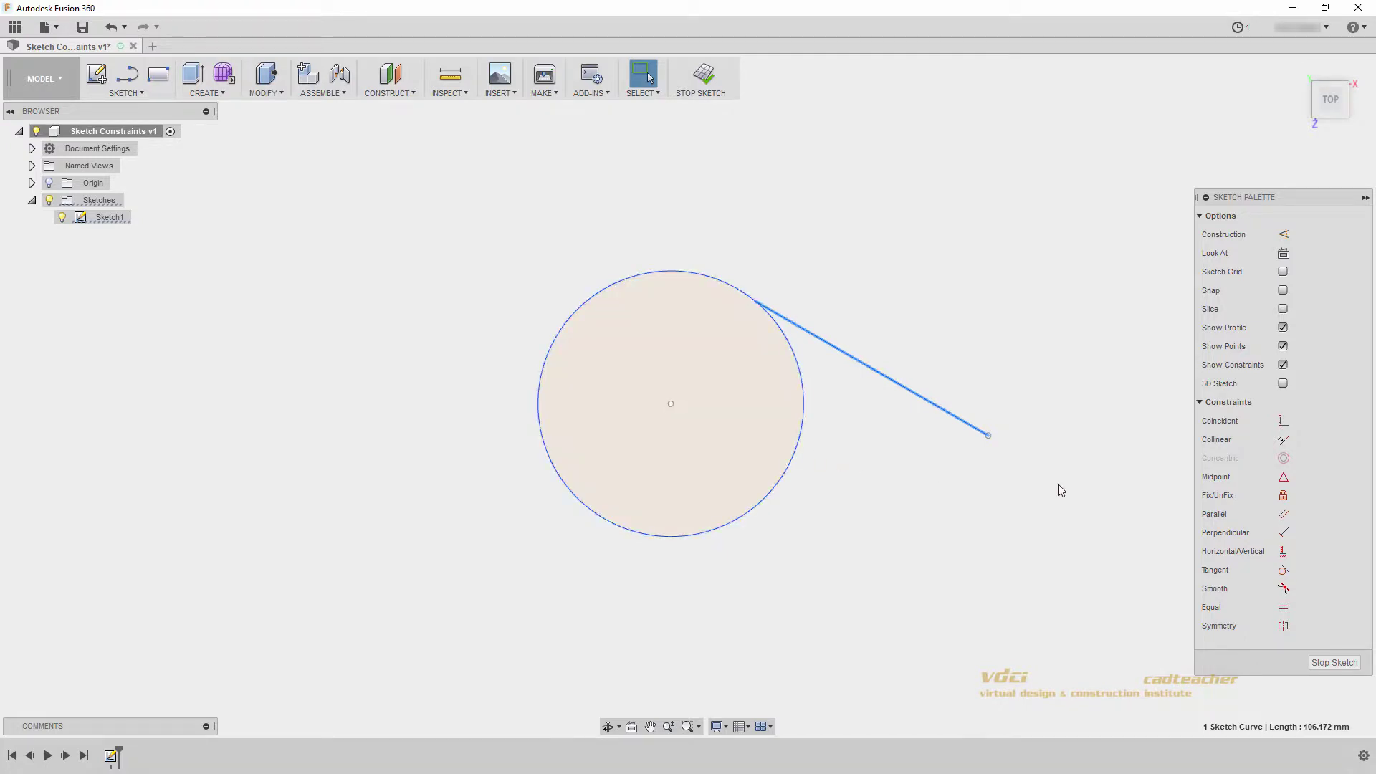
# Step: Fix the circle in place and test it by pulling the attached line around to the circle's lower side
pyautogui.press('Escape')
pyautogui.click(1283, 496)
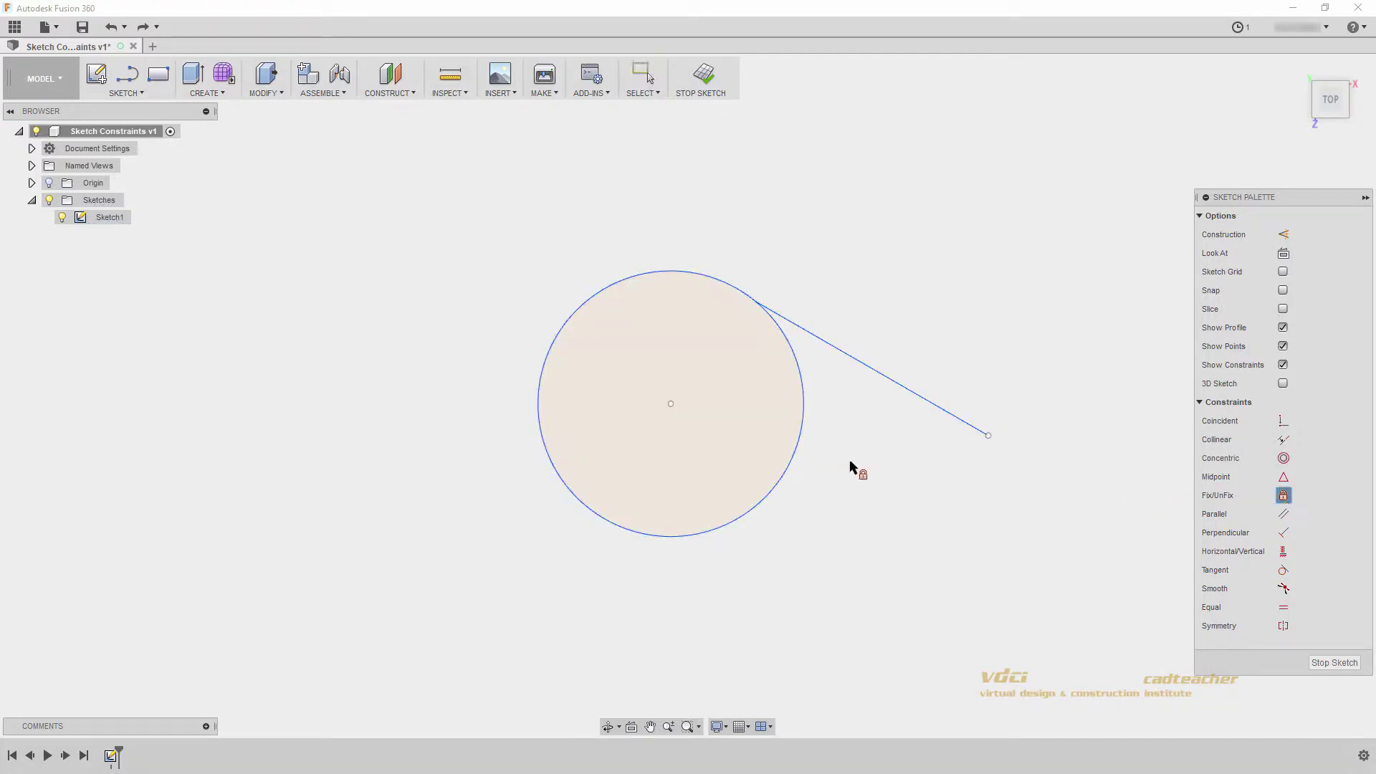
pyautogui.click(795, 453)
pyautogui.press('Escape')
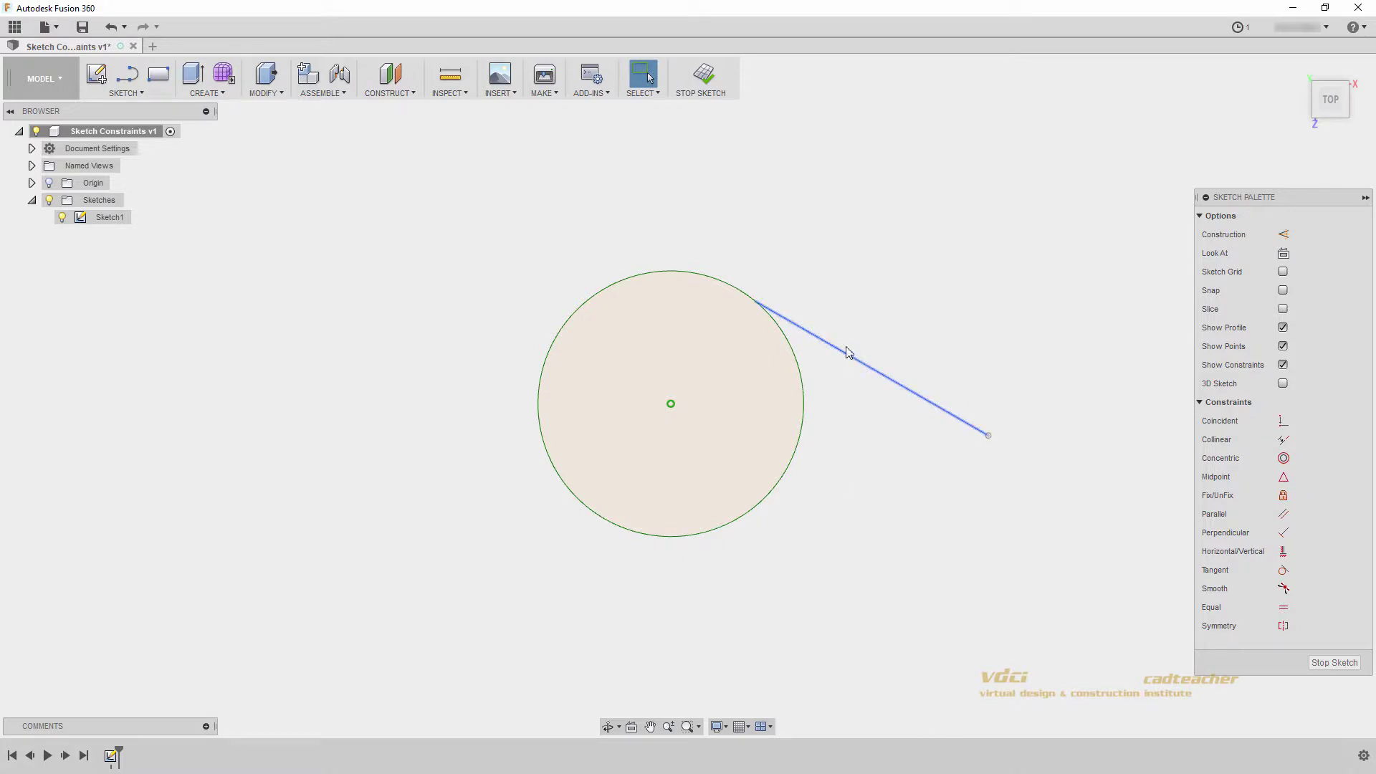
pyautogui.moveTo(848, 352); pyautogui.dragTo(1022, 556)
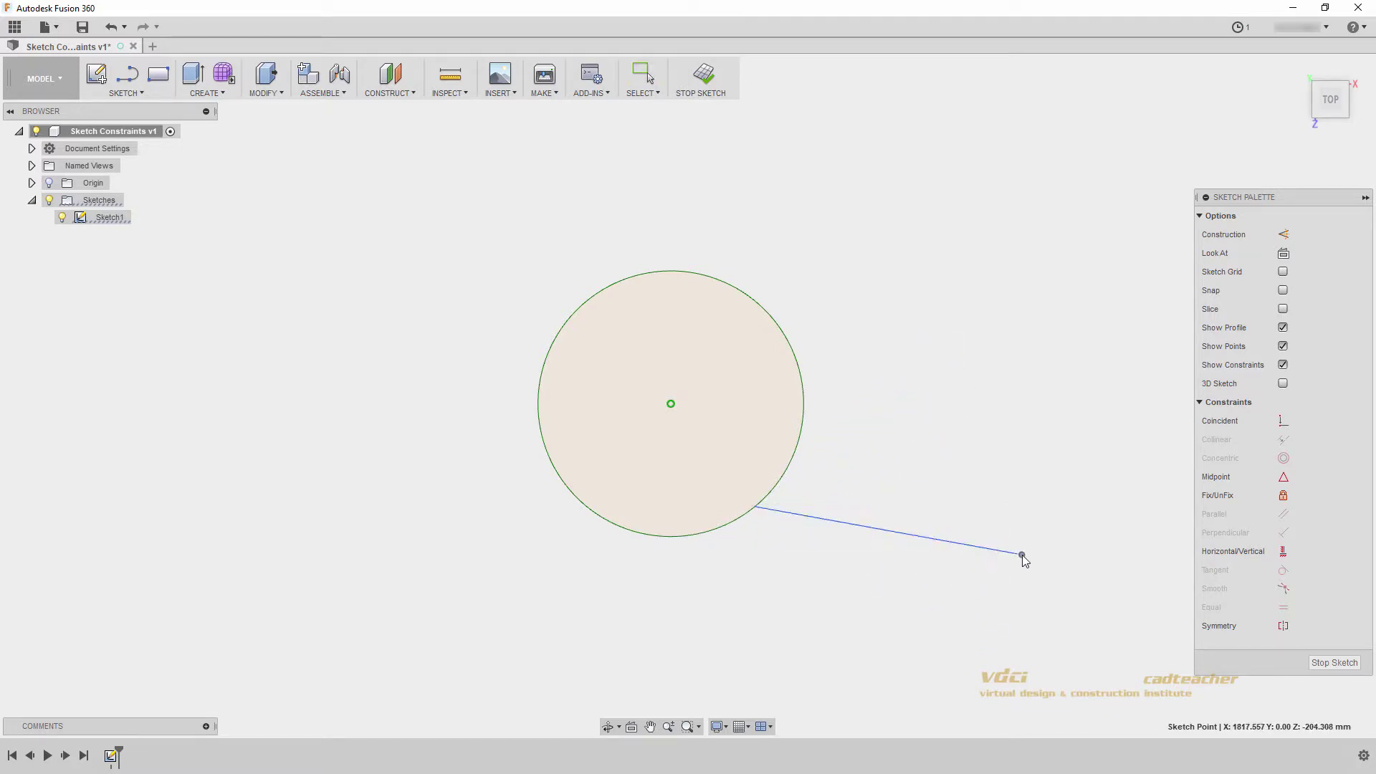
# Step: Unfix the circle and move it slightly by its center point
pyautogui.click(804, 417)
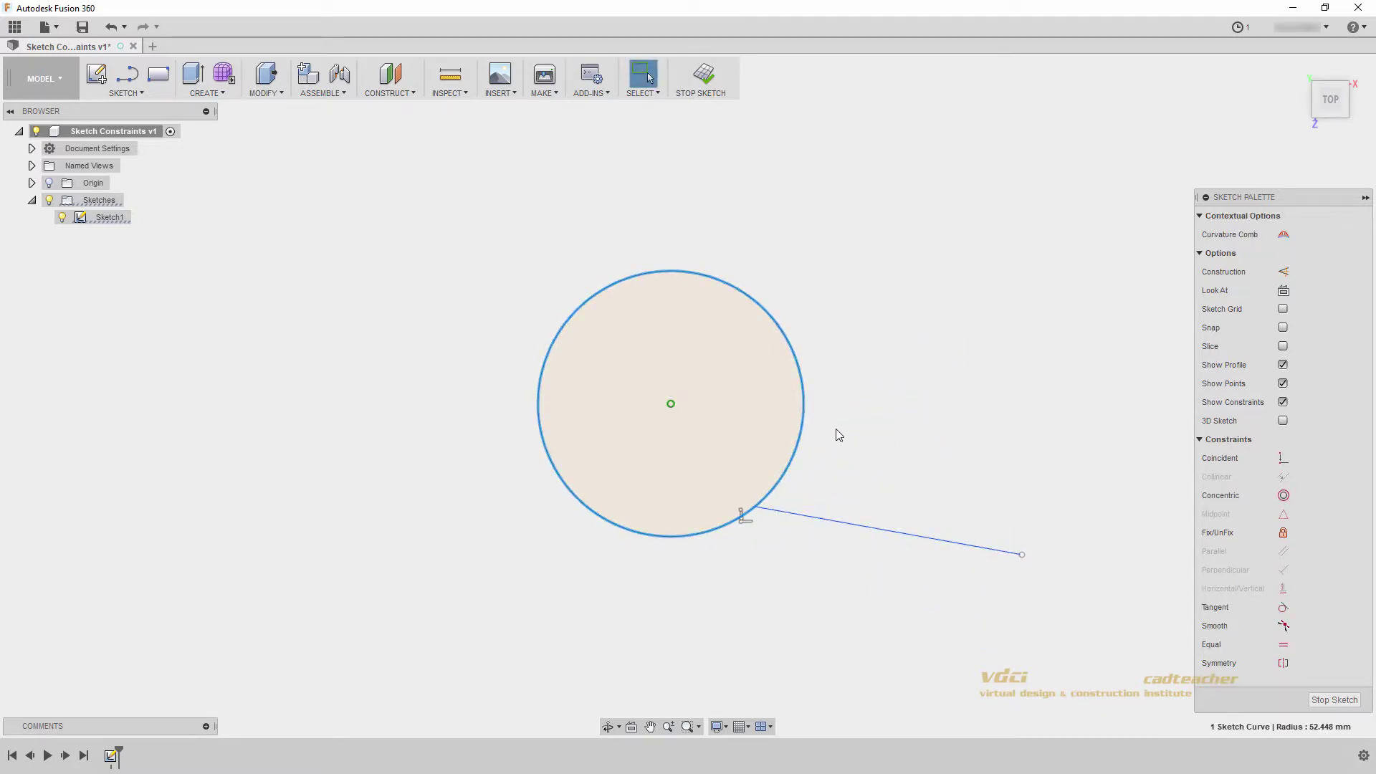
pyautogui.click(1283, 531)
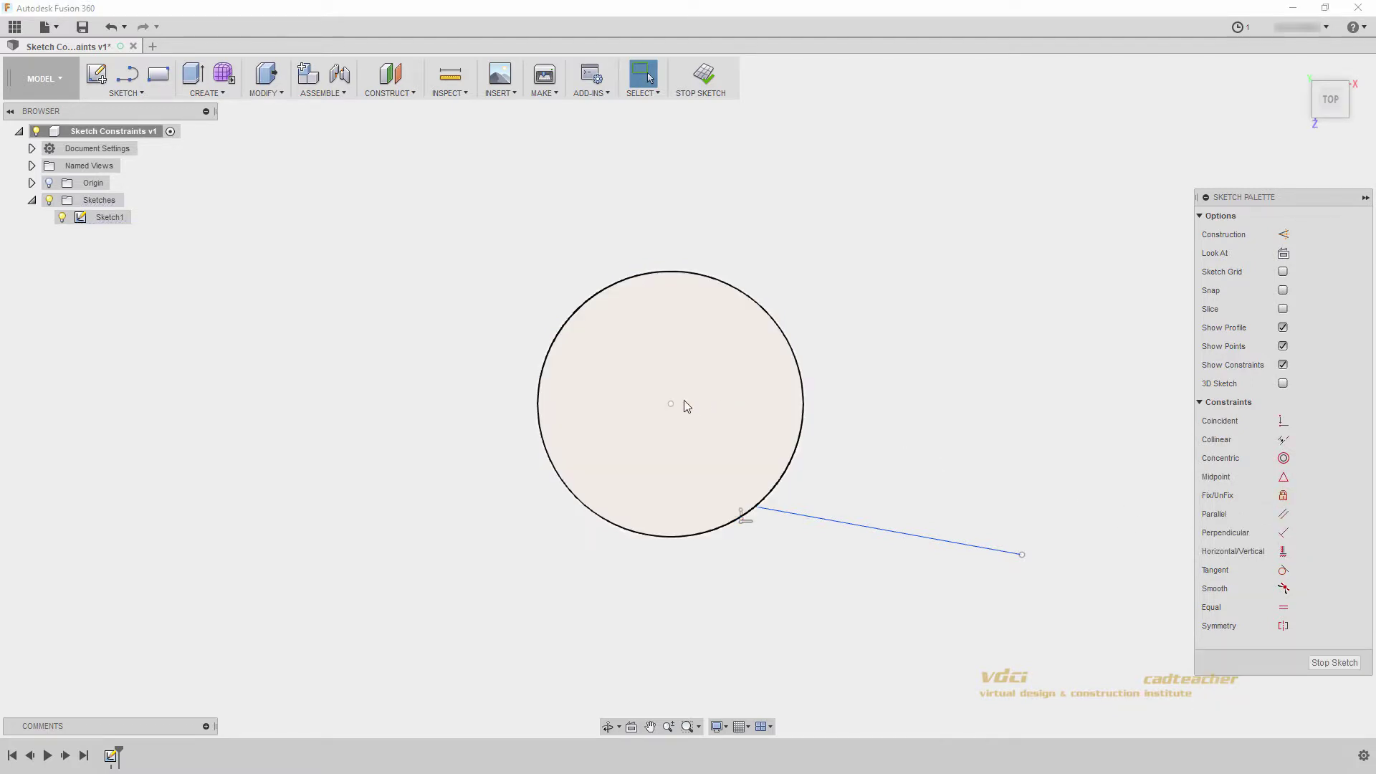
pyautogui.moveTo(672, 404); pyautogui.dragTo(660, 377)
# Step: Make the tilted rectangle's upper-left edge parallel to the long diagonal line, and test it by moving that edge
pyautogui.moveTo(953, 465)
pyautogui.mouseDown(button='middle')
pyautogui.moveTo(1011, 480)
pyautogui.moveTo(516, 464)
pyautogui.moveTo(734, 452)
pyautogui.moveTo(548, 457)
pyautogui.mouseUp(button='middle')
pyautogui.click(547, 459)
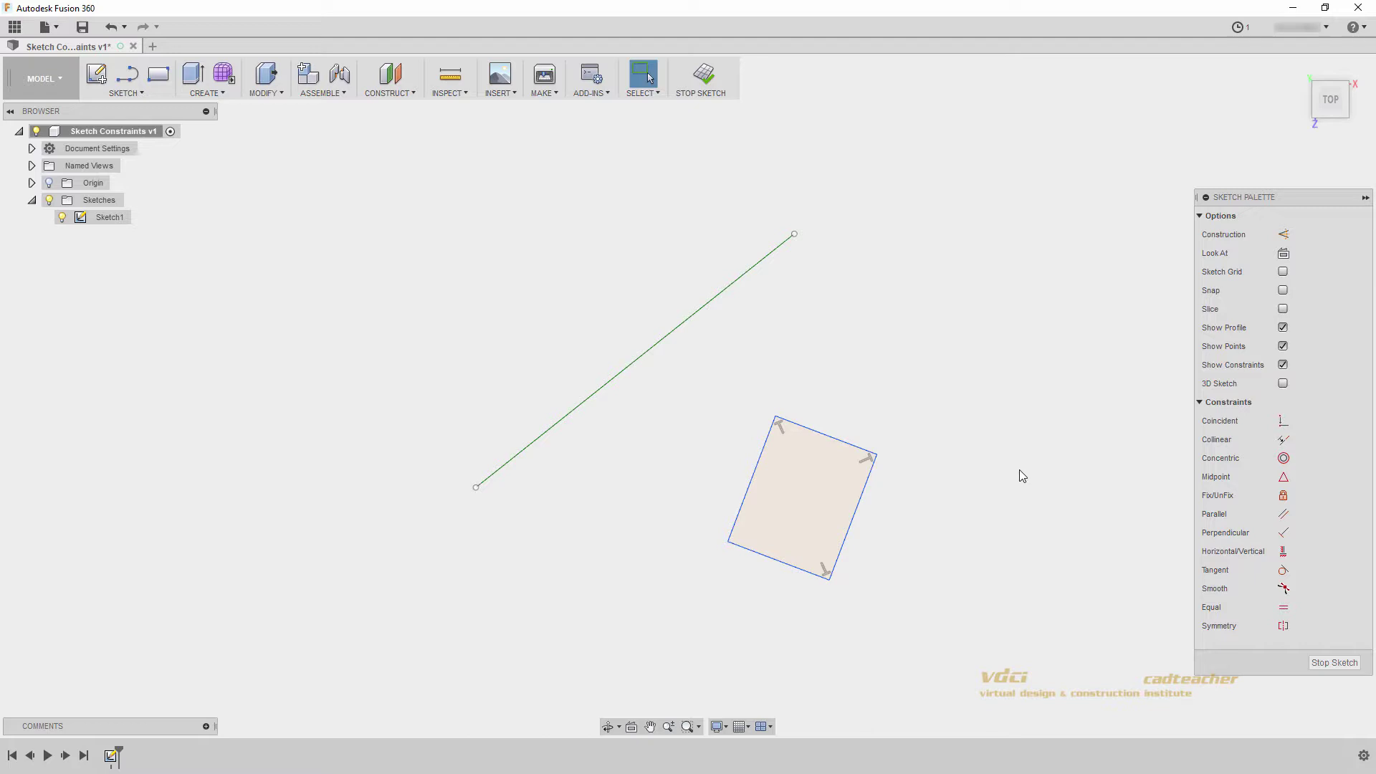
pyautogui.click(1283, 514)
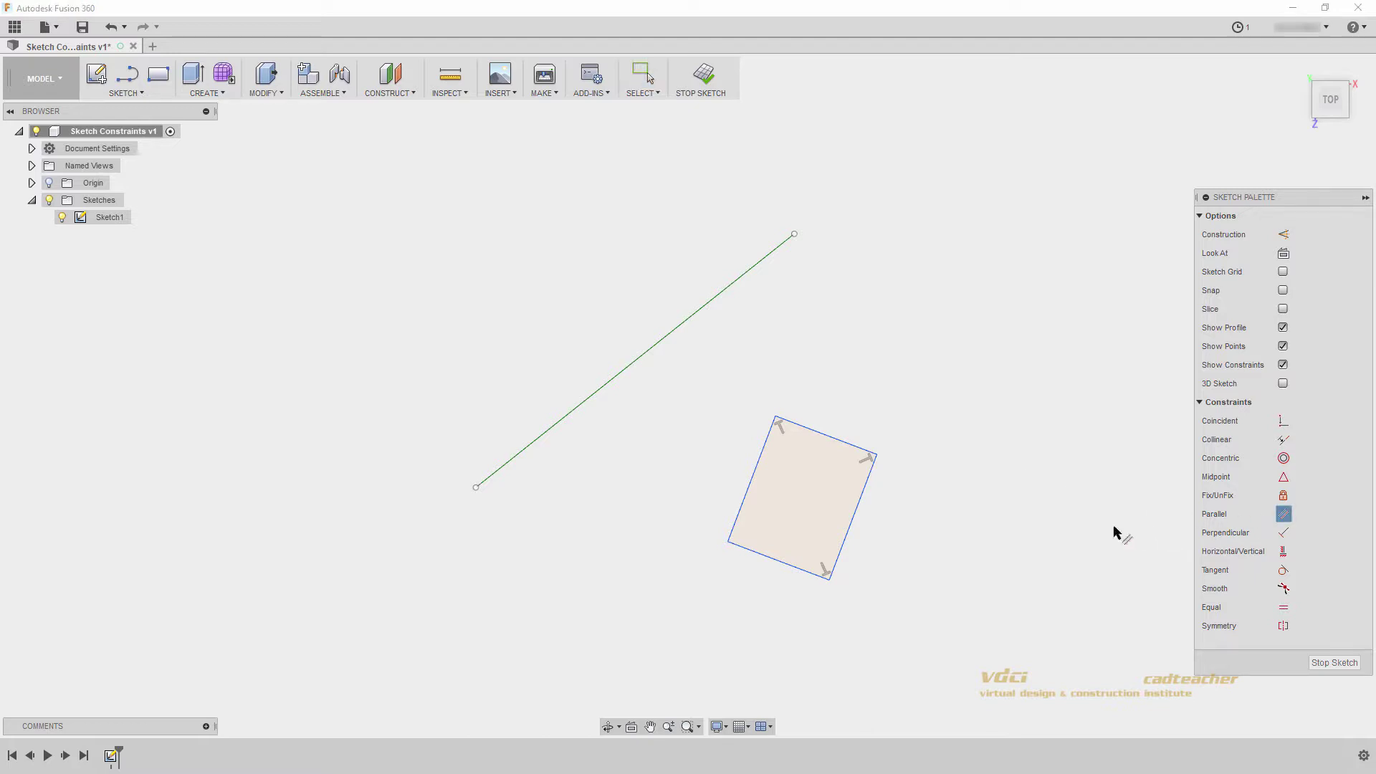
pyautogui.click(759, 473)
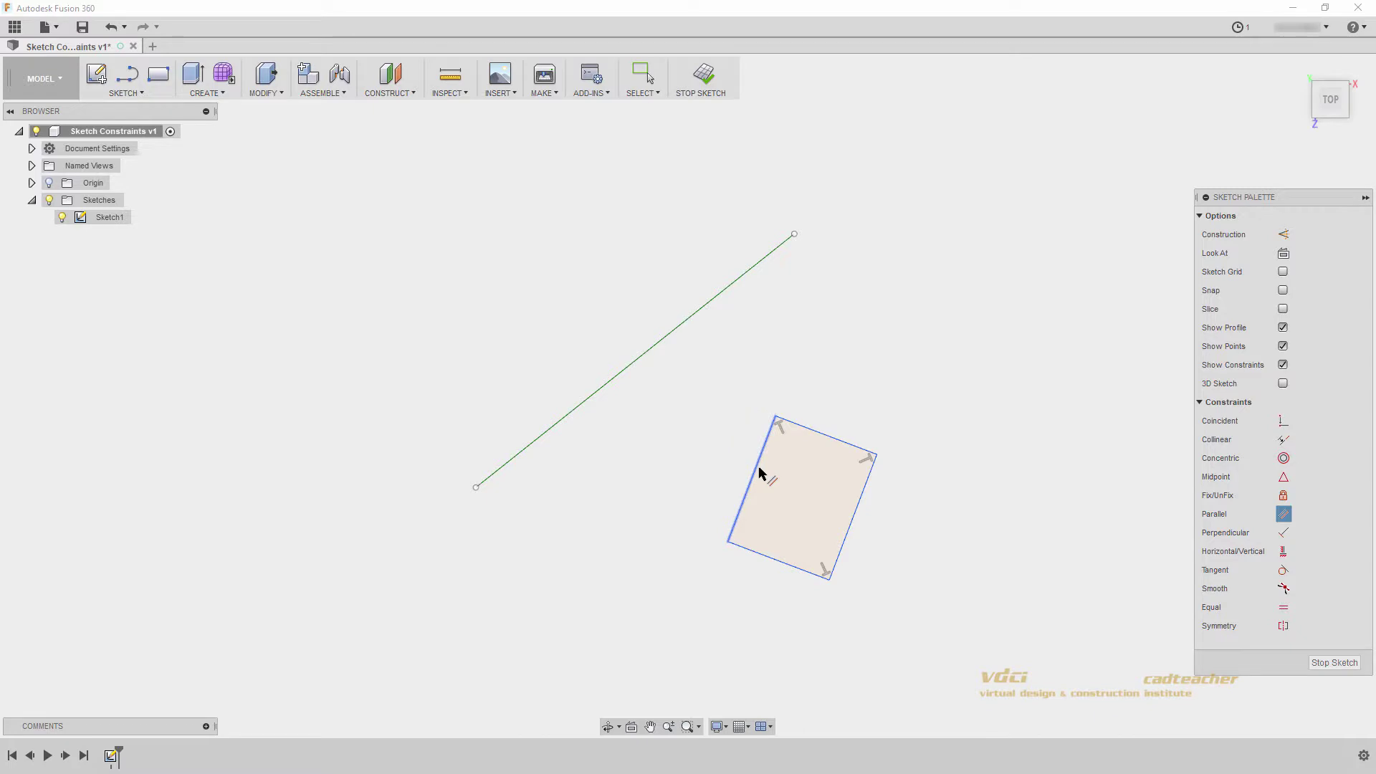
pyautogui.click(645, 363)
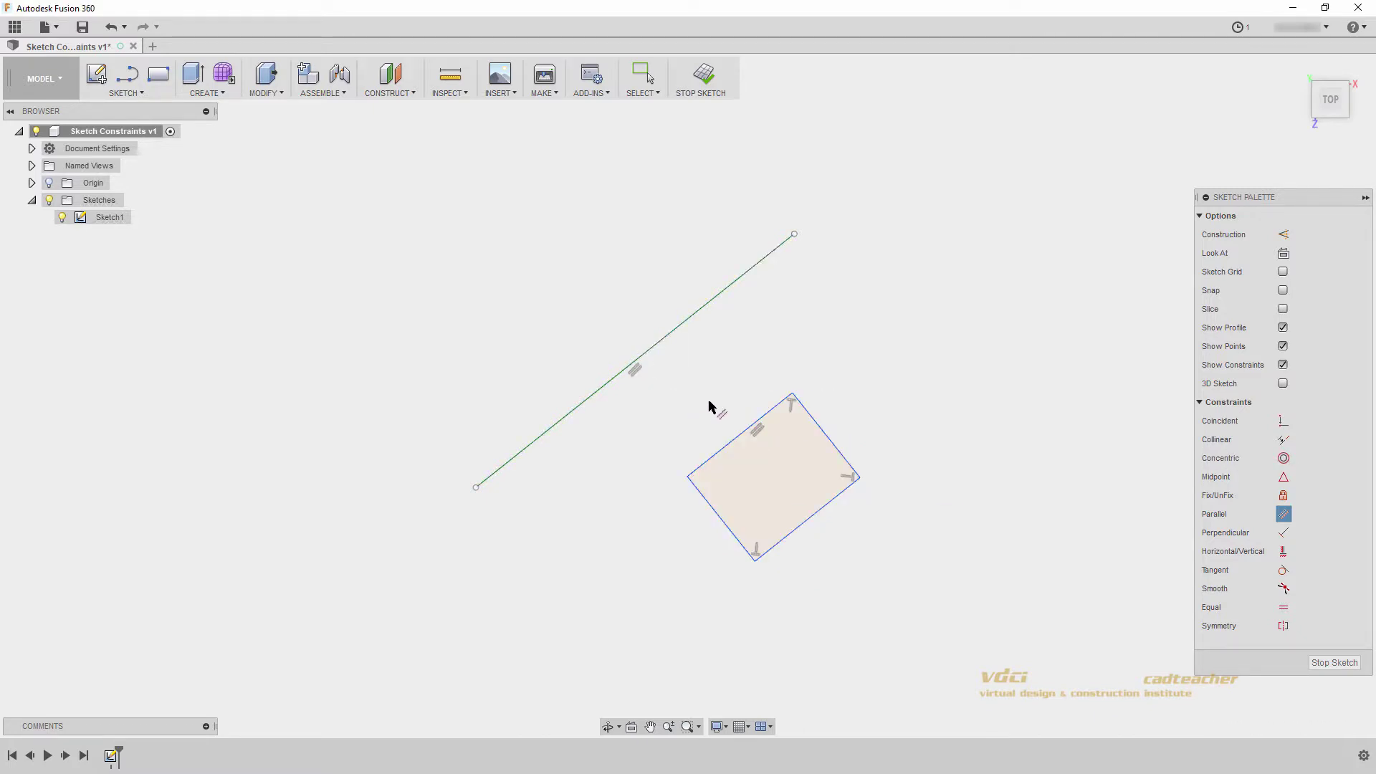
pyautogui.press('Escape')
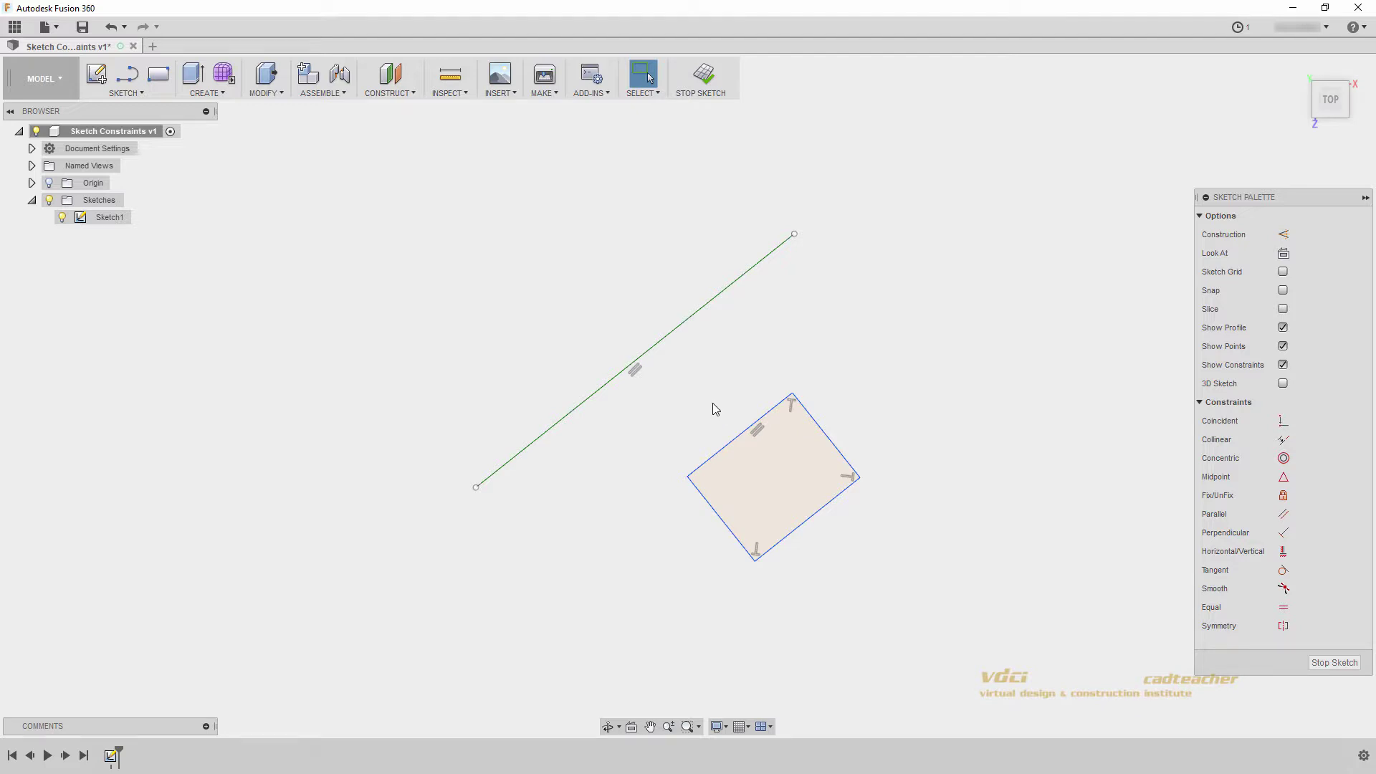
pyautogui.moveTo(743, 434)
pyautogui.mouseDown()
pyautogui.moveTo(717, 423)
pyautogui.moveTo(685, 362)
pyautogui.moveTo(749, 455)
pyautogui.moveTo(691, 394)
pyautogui.mouseUp()
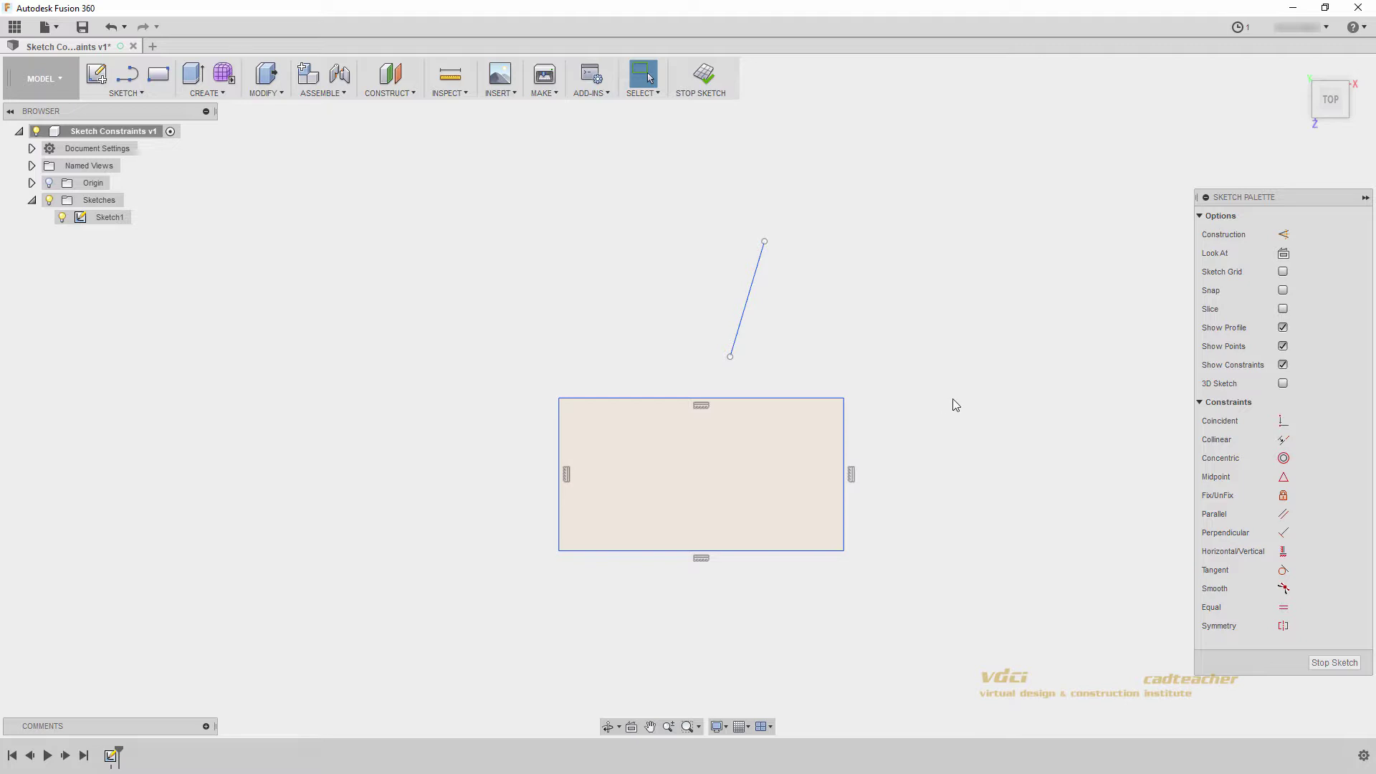
# Step: Make the short slanted line perpendicular to the top edge of the horizontal rectangle, and test it by moving the line
pyautogui.click(1282, 533)
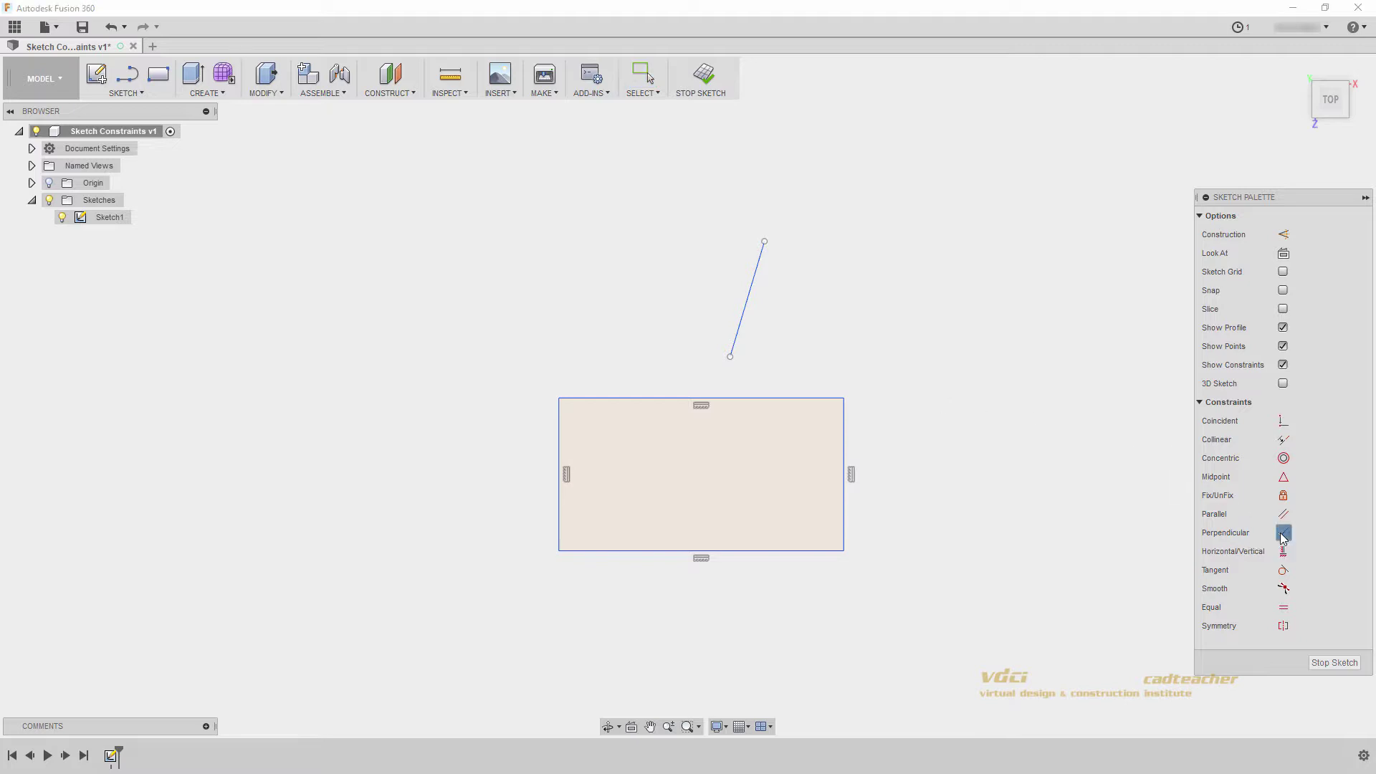
pyautogui.click(753, 301)
pyautogui.click(753, 399)
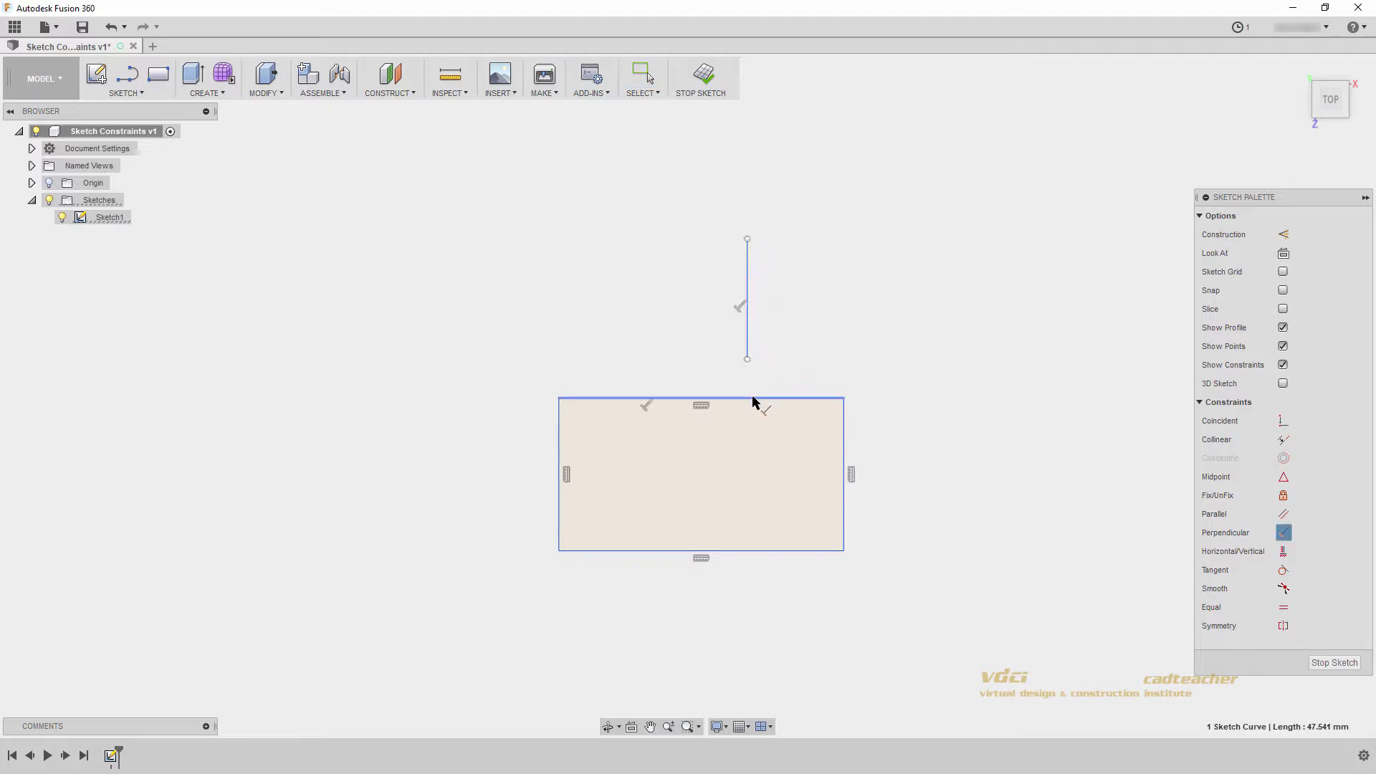
pyautogui.press('Escape')
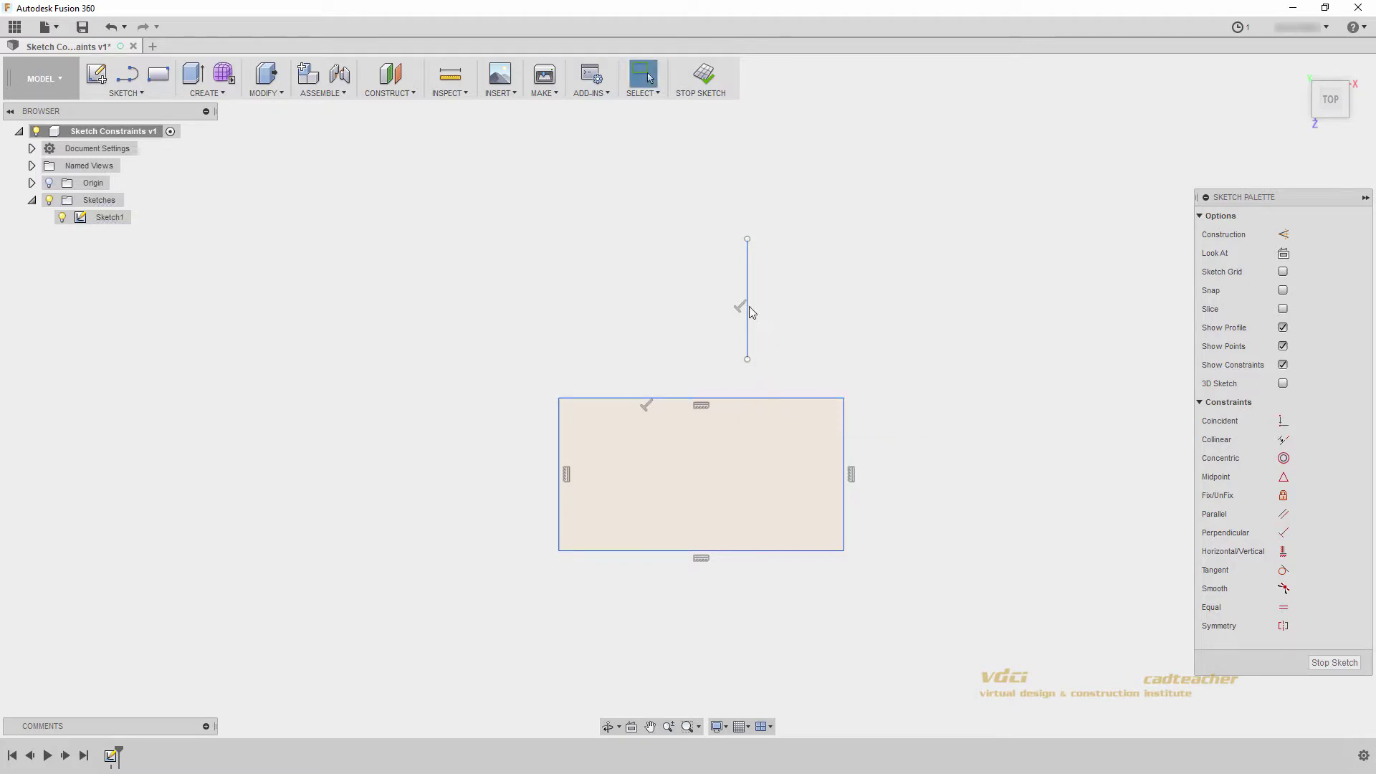
pyautogui.moveTo(747, 300)
pyautogui.mouseDown()
pyautogui.moveTo(808, 252)
pyautogui.moveTo(938, 290)
pyautogui.moveTo(686, 266)
pyautogui.moveTo(776, 280)
pyautogui.mouseUp()
# Step: Make the perpendicular line's lower endpoint coincident with the rectangle's top edge, and slide the line along that edge
pyautogui.click(1283, 420)
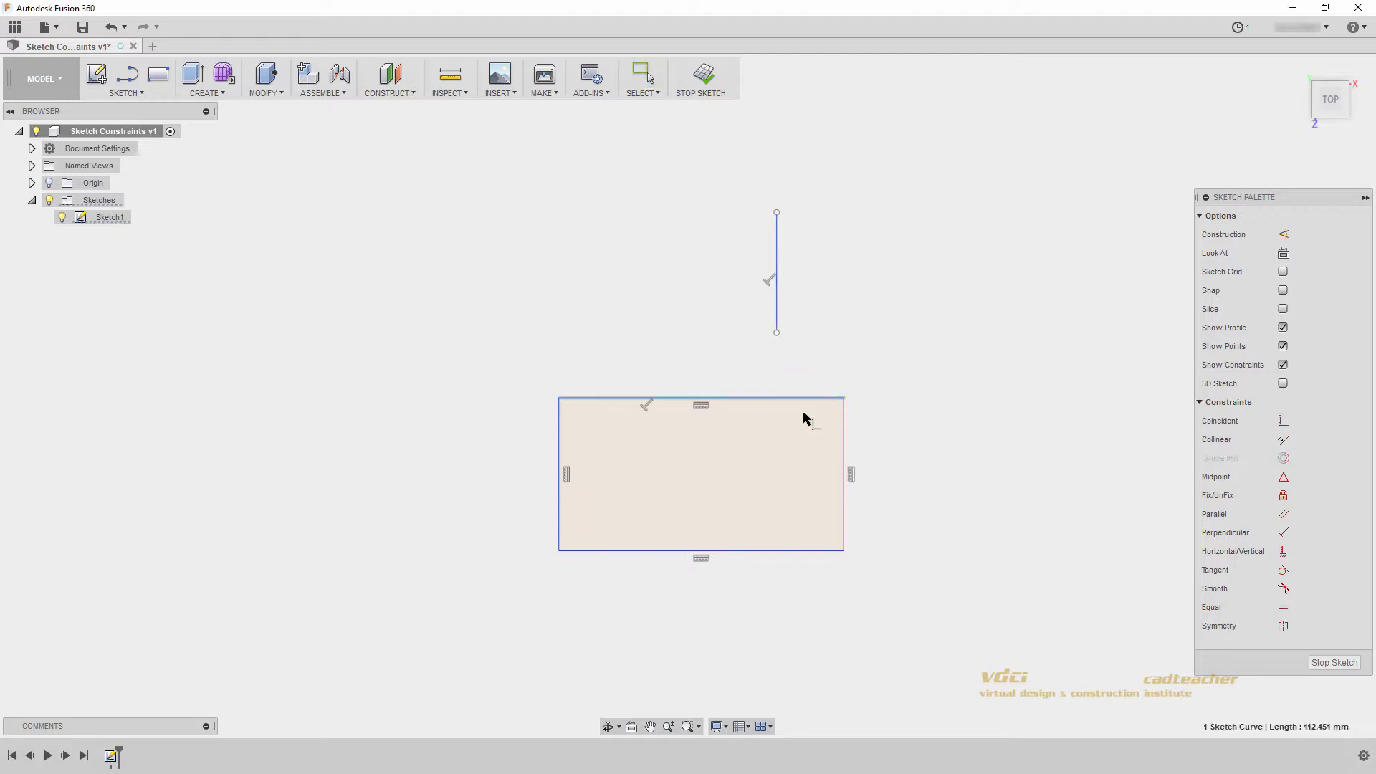
pyautogui.click(777, 334)
pyautogui.click(785, 398)
pyautogui.moveTo(776, 290); pyautogui.dragTo(721, 337)
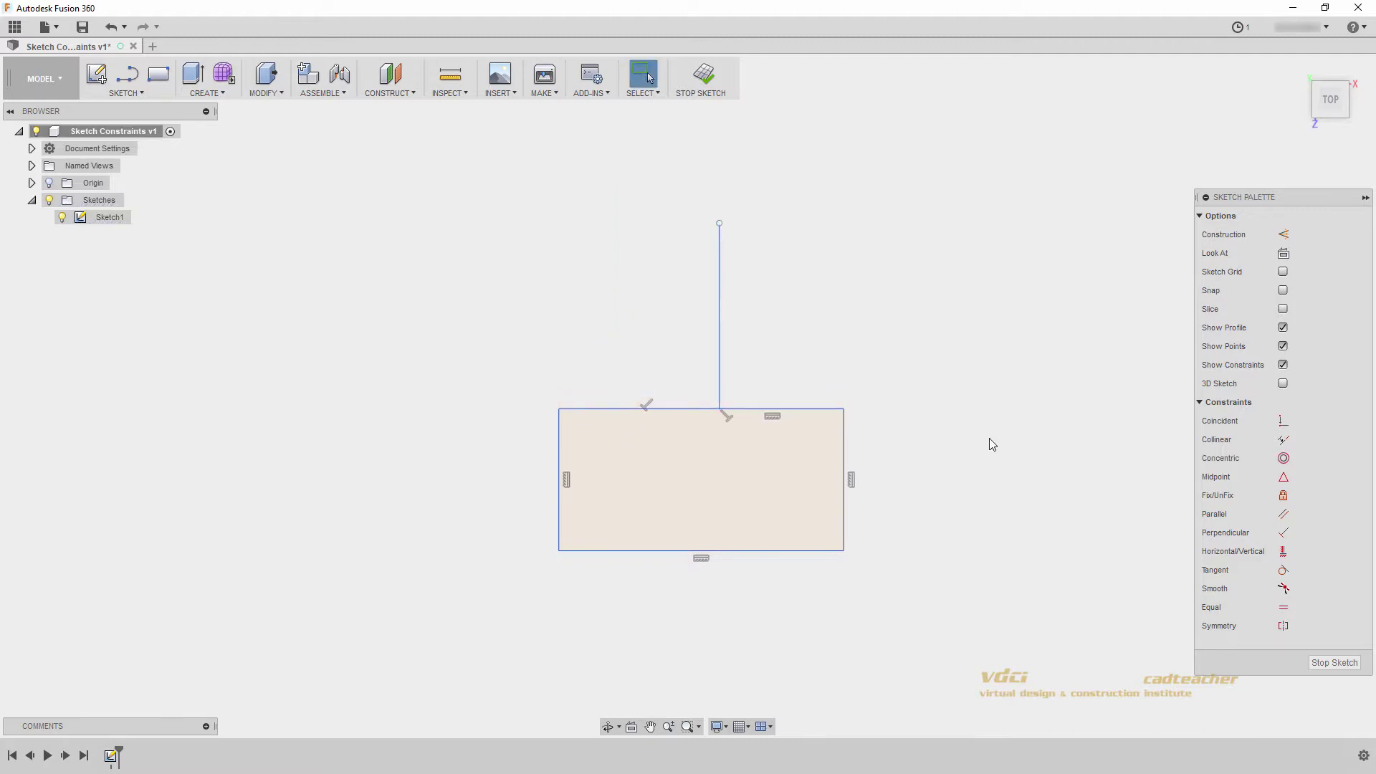
# Step: Align the large circle's center vertically with the lower-left small circle's center, and the two small circles' centers horizontally with each other
pyautogui.moveTo(984, 459); pyautogui.dragTo(434, 466, button='middle')
pyautogui.moveTo(875, 458); pyautogui.dragTo(451, 463, button='middle')
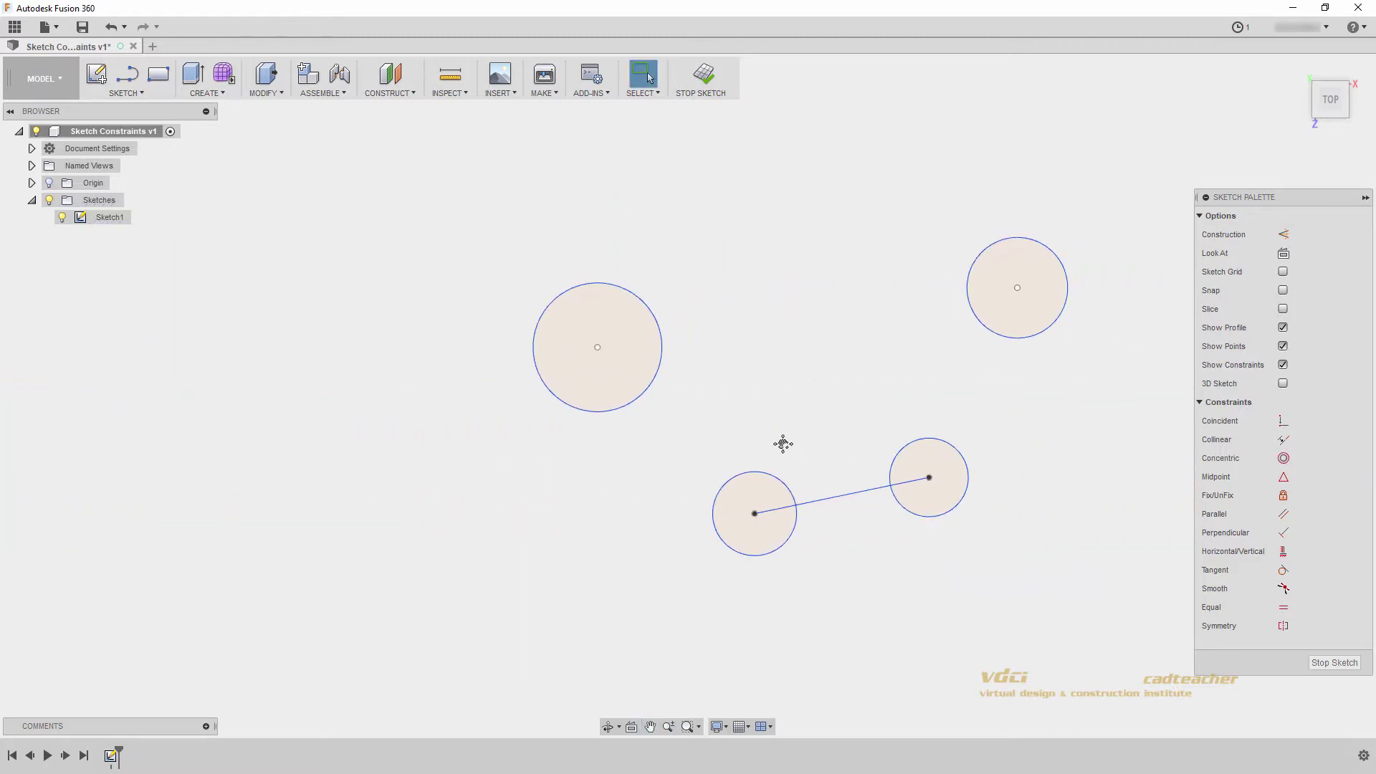
pyautogui.moveTo(792, 441); pyautogui.dragTo(727, 449, button='middle')
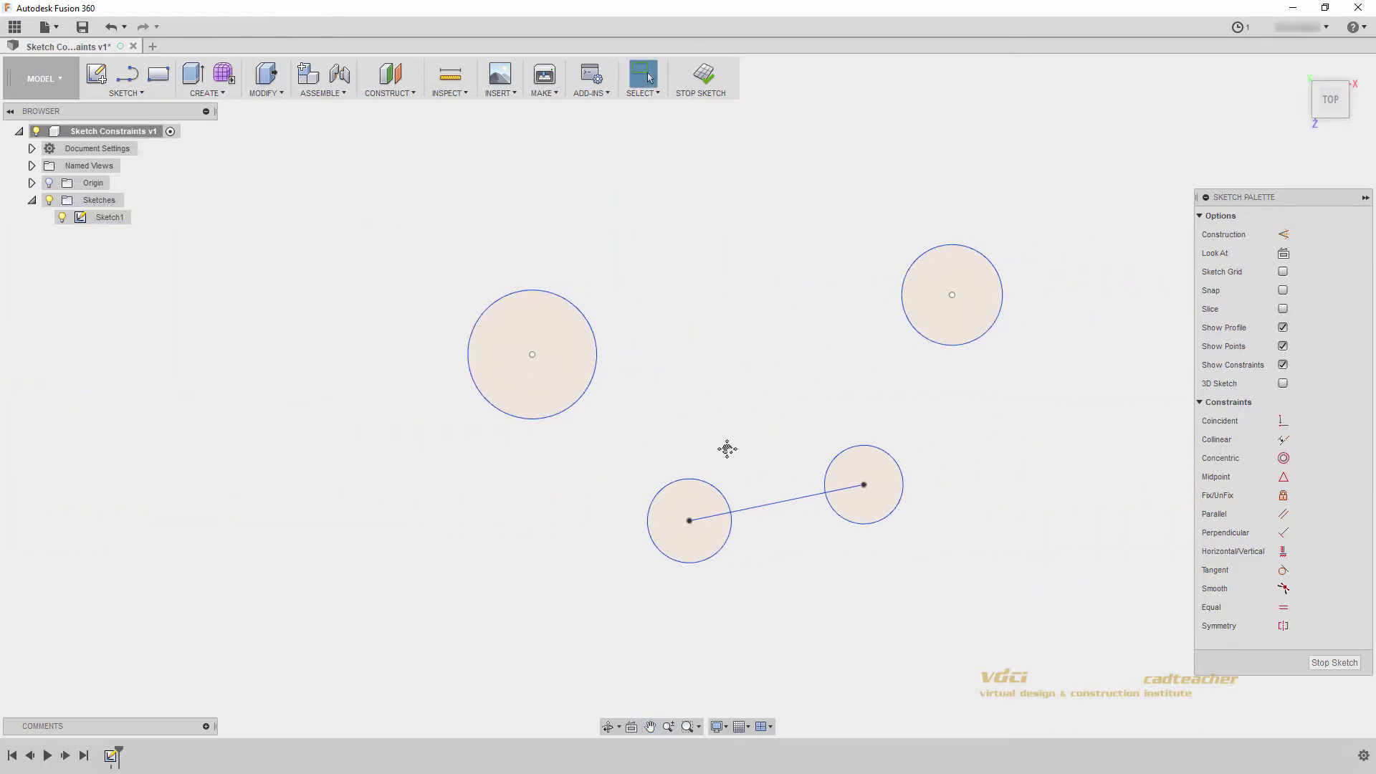
pyautogui.click(1229, 549)
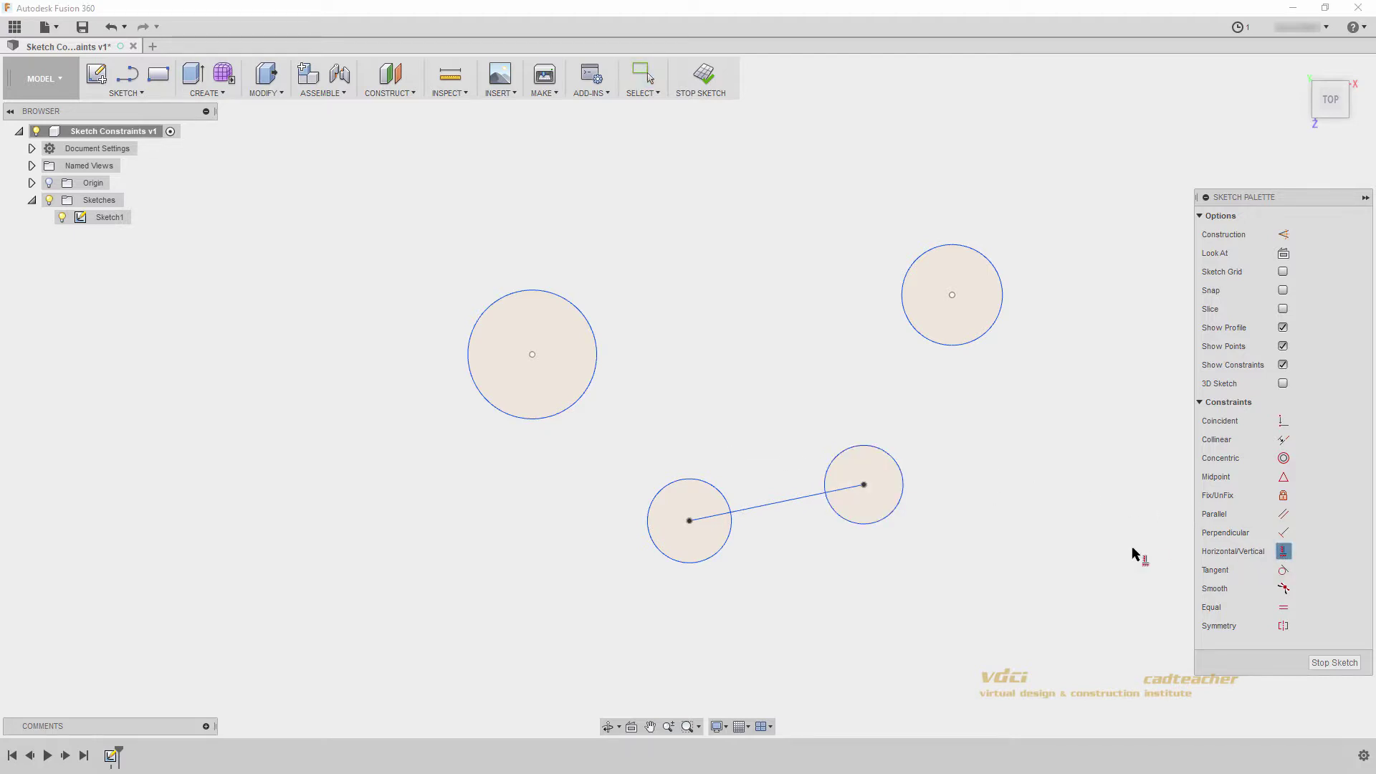
pyautogui.click(689, 521)
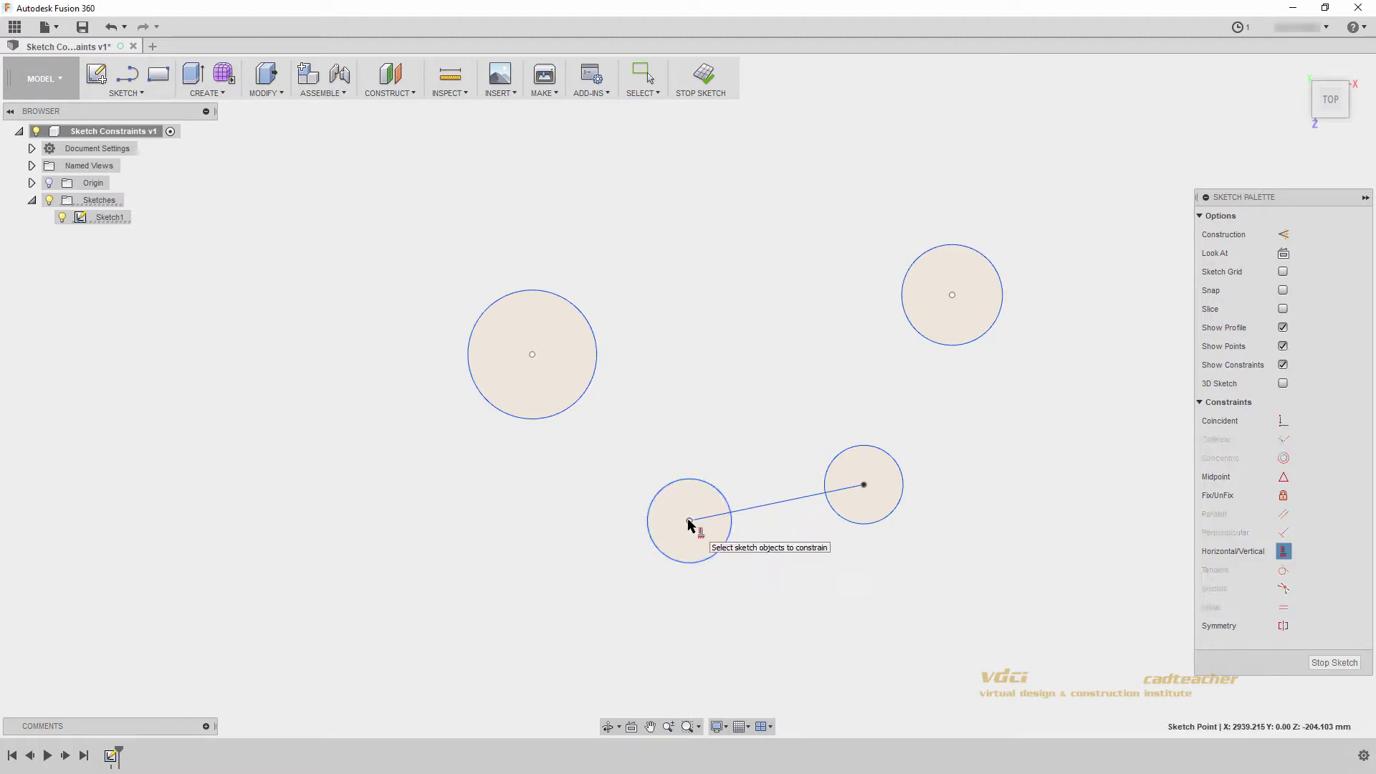
pyautogui.click(532, 354)
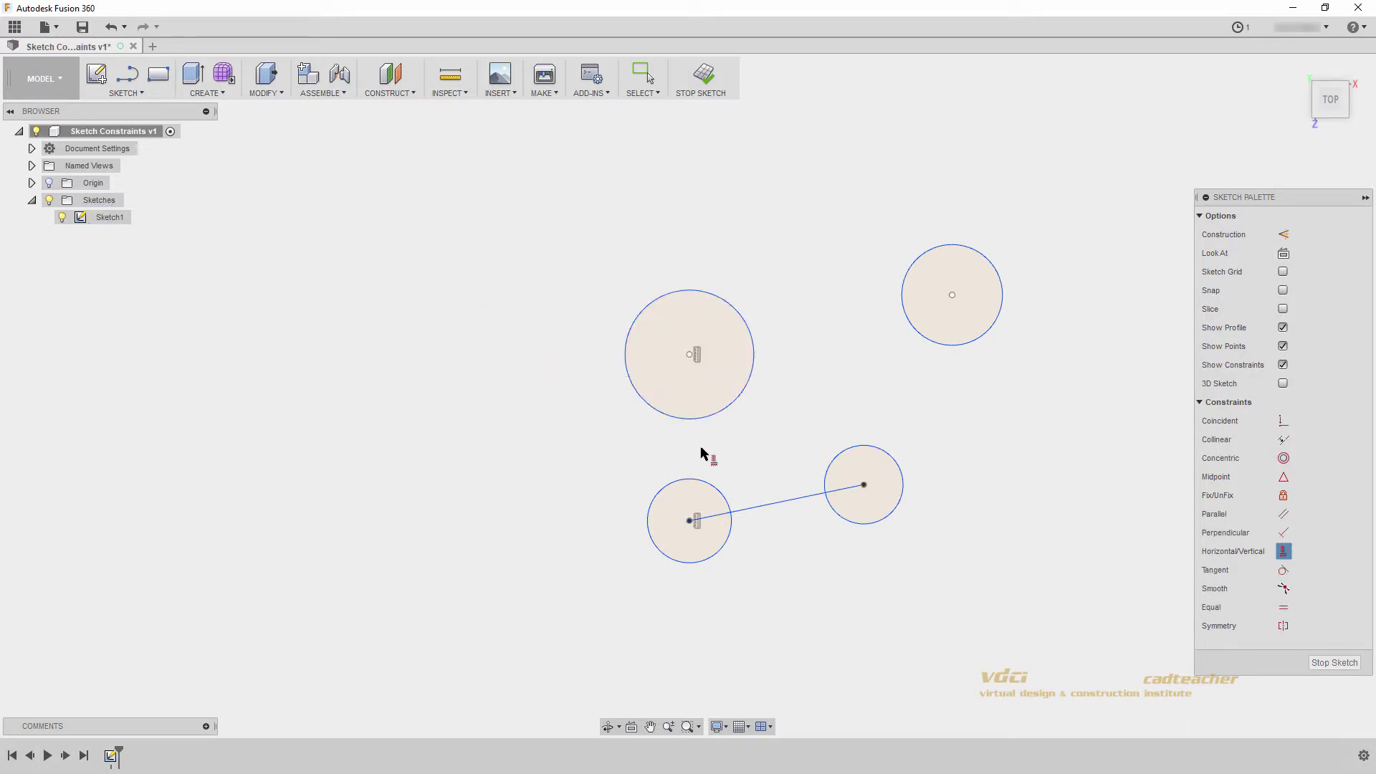
pyautogui.click(689, 521)
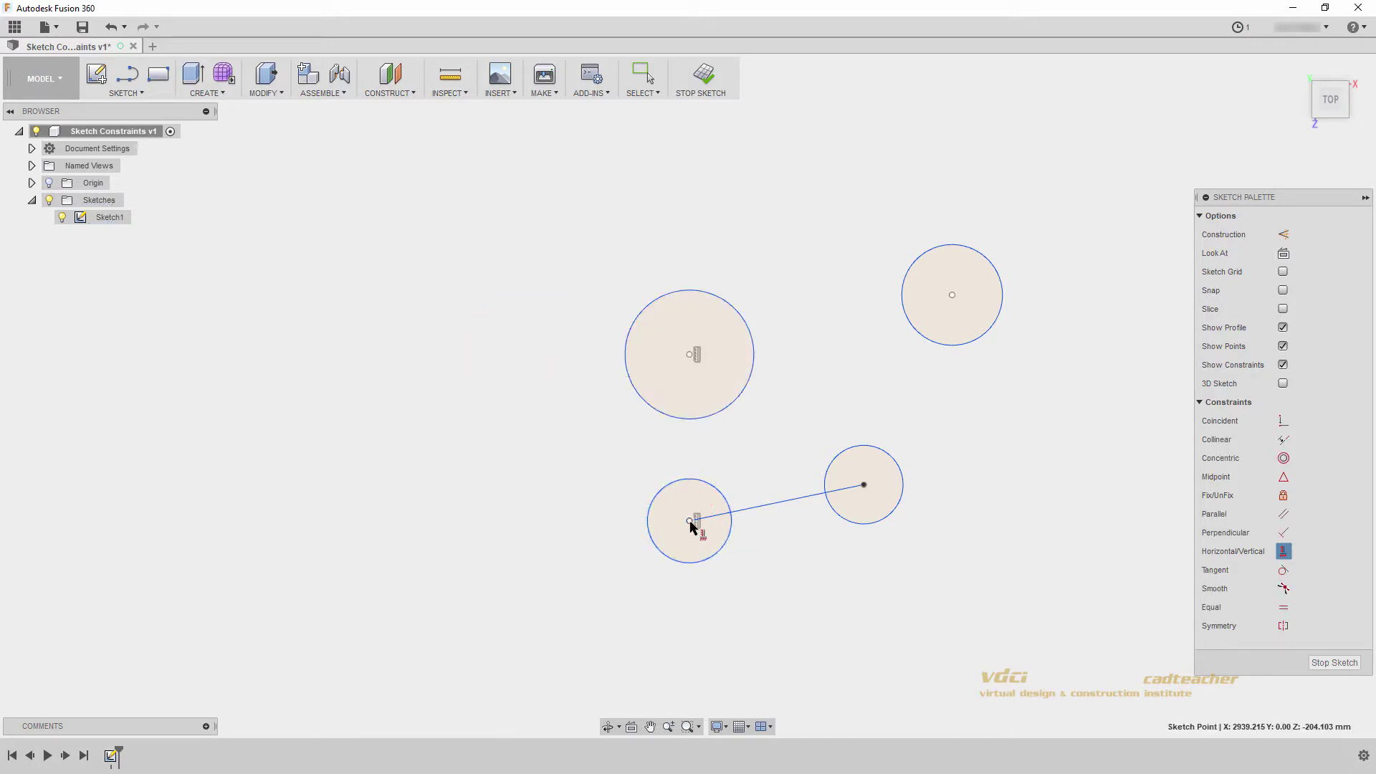
pyautogui.click(864, 486)
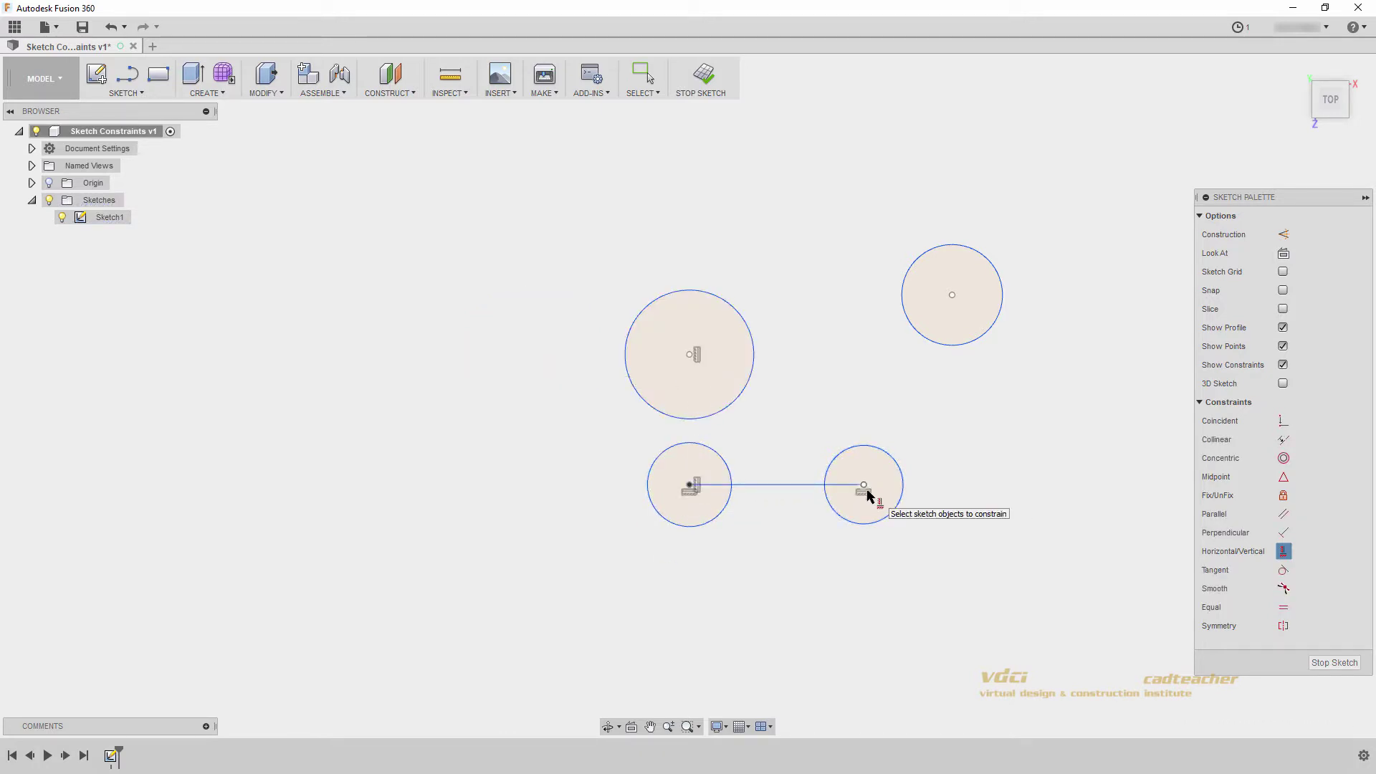
# Step: Try aligning the upper-right circle's center vertically with the right small circle's center, and undo that constraint
pyautogui.click(864, 486)
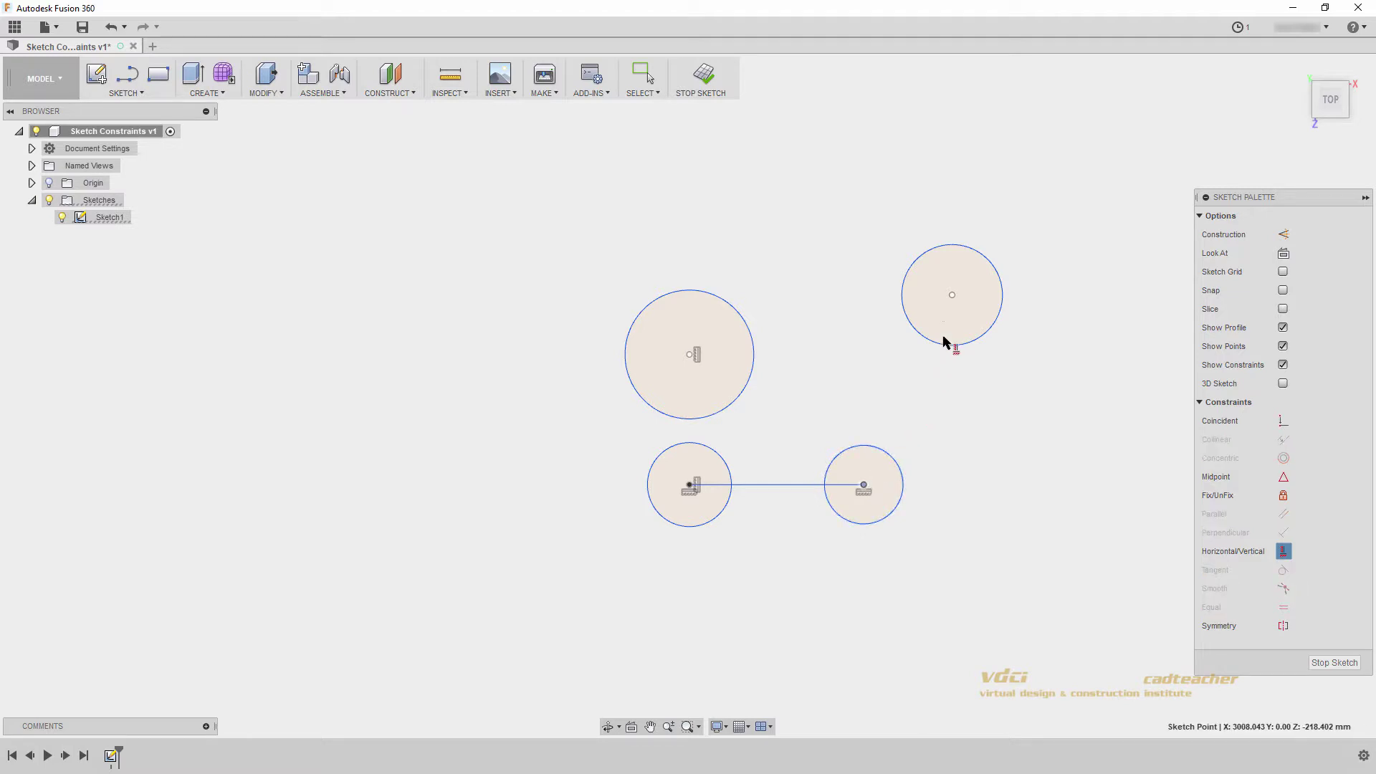
pyautogui.click(951, 295)
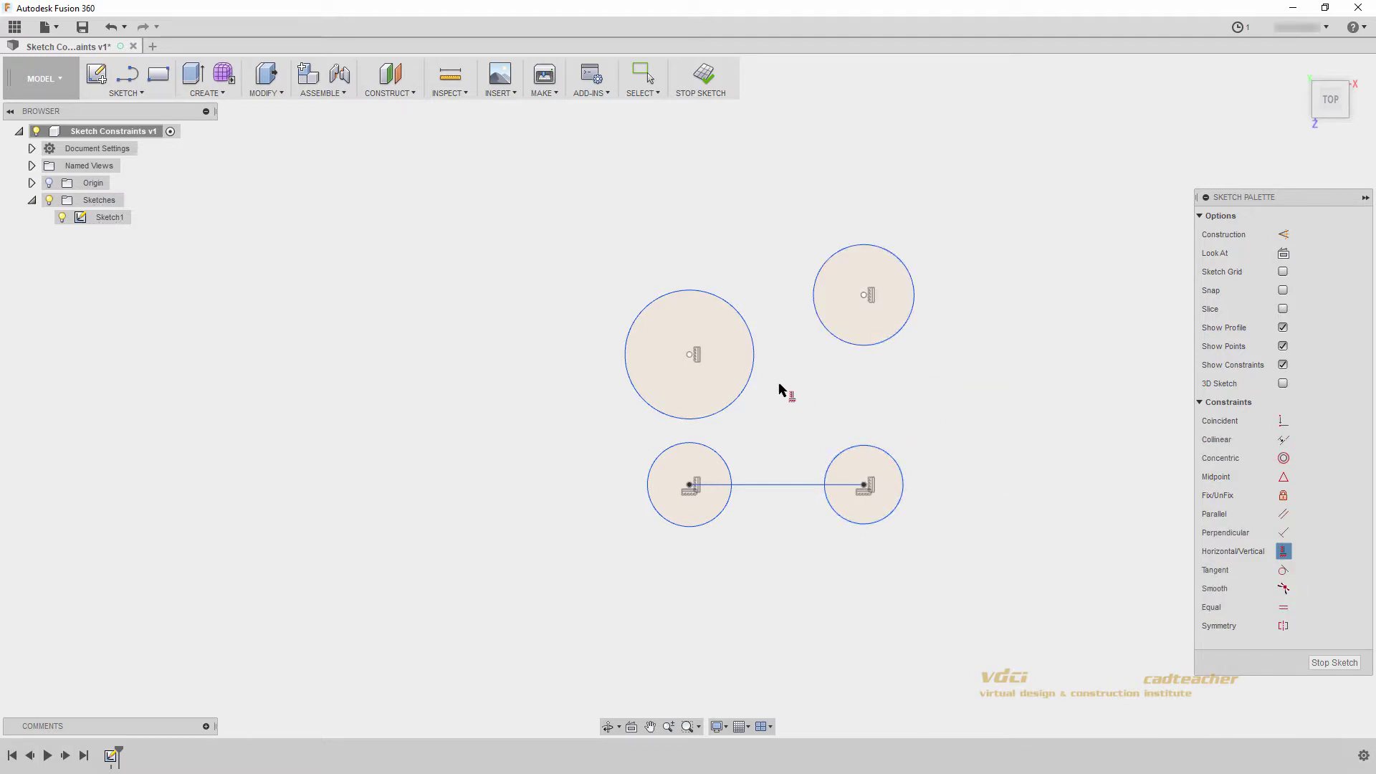
pyautogui.press('Escape')
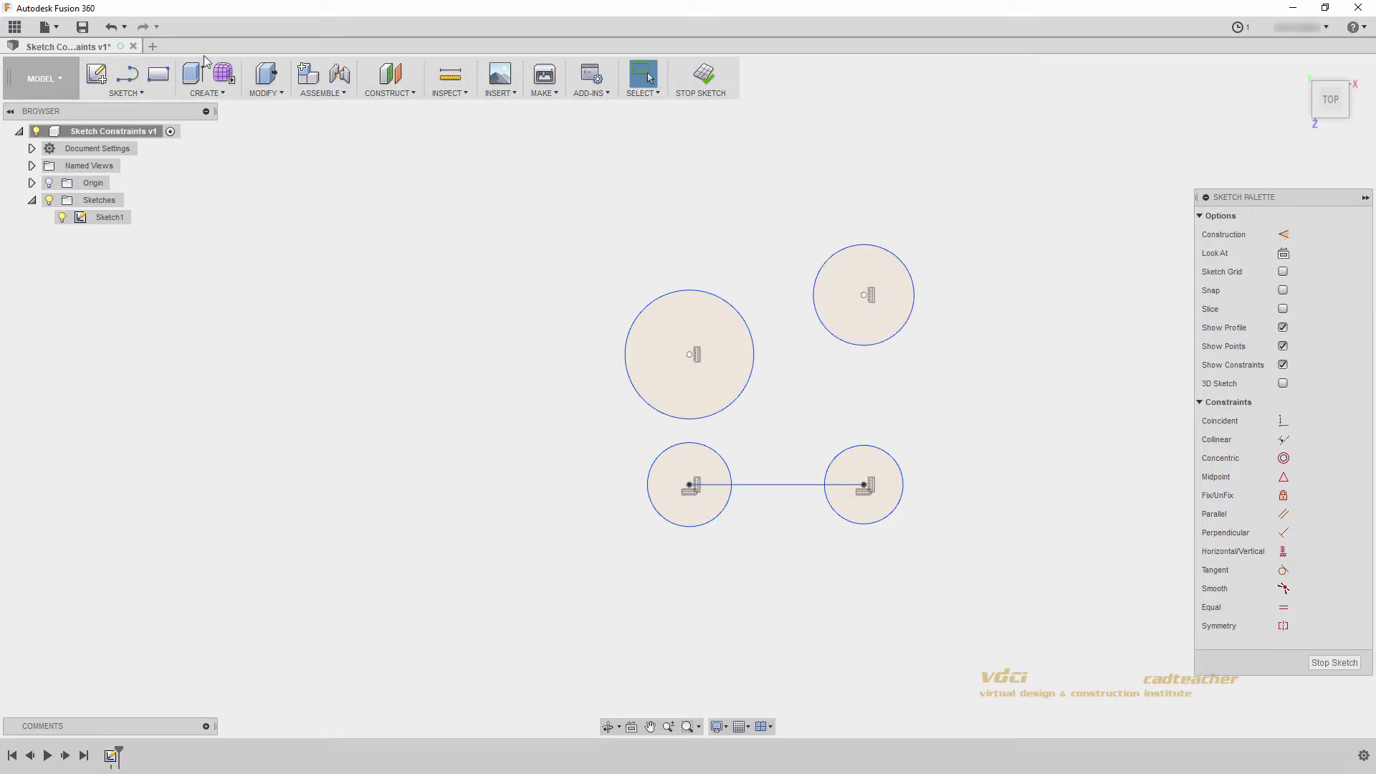
pyautogui.click(110, 26)
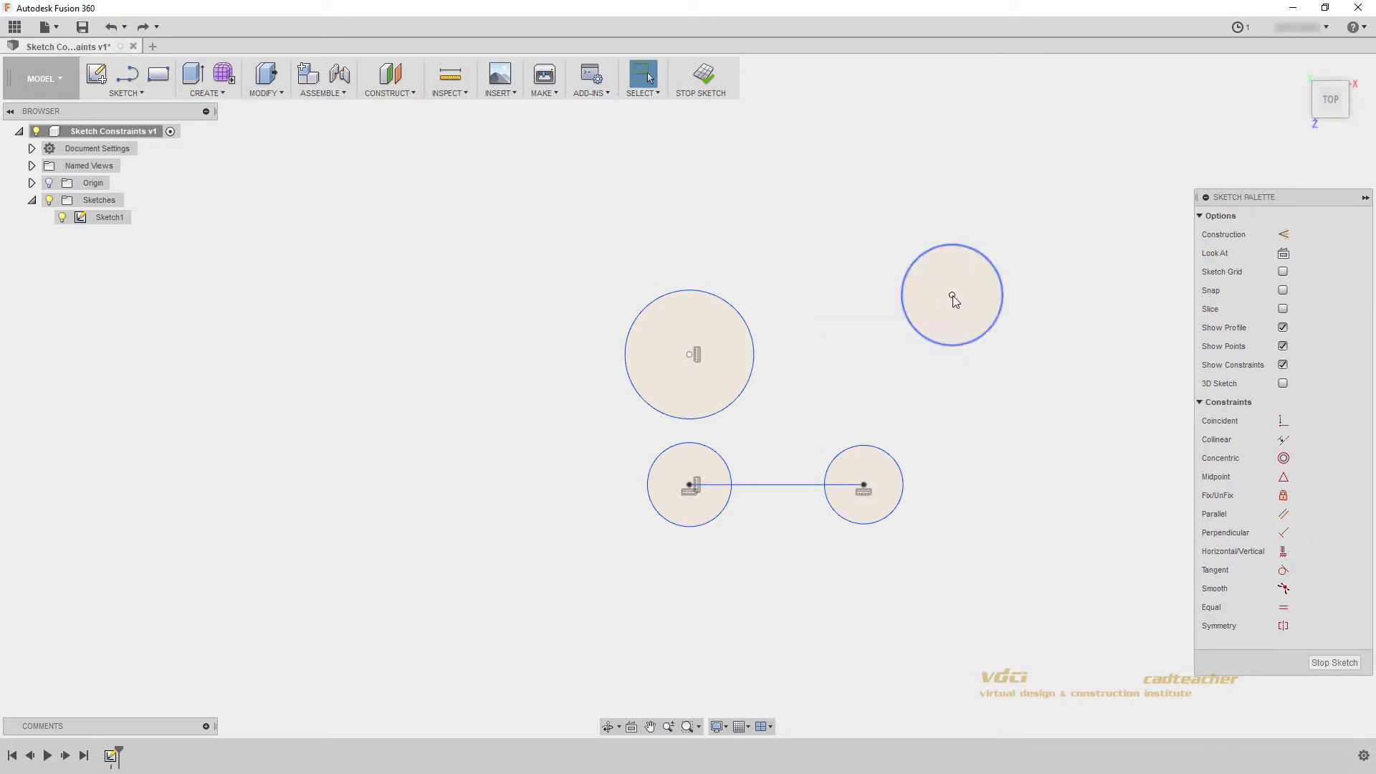
# Step: Move the upper-right circle down and outward, and align its center horizontally with the right small circle's center
pyautogui.moveTo(953, 295)
pyautogui.mouseDown()
pyautogui.moveTo(1023, 394)
pyautogui.moveTo(1029, 438)
pyautogui.mouseUp()
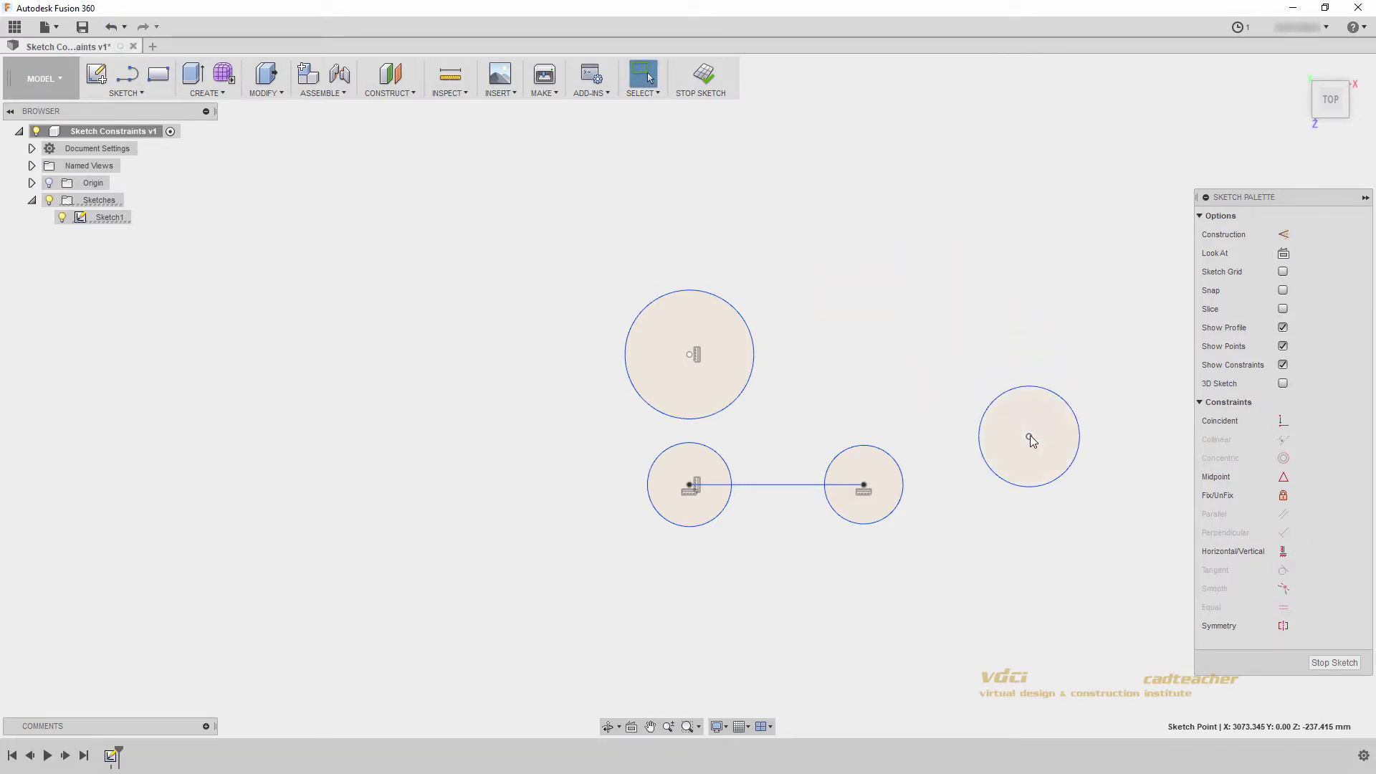
pyautogui.click(1282, 552)
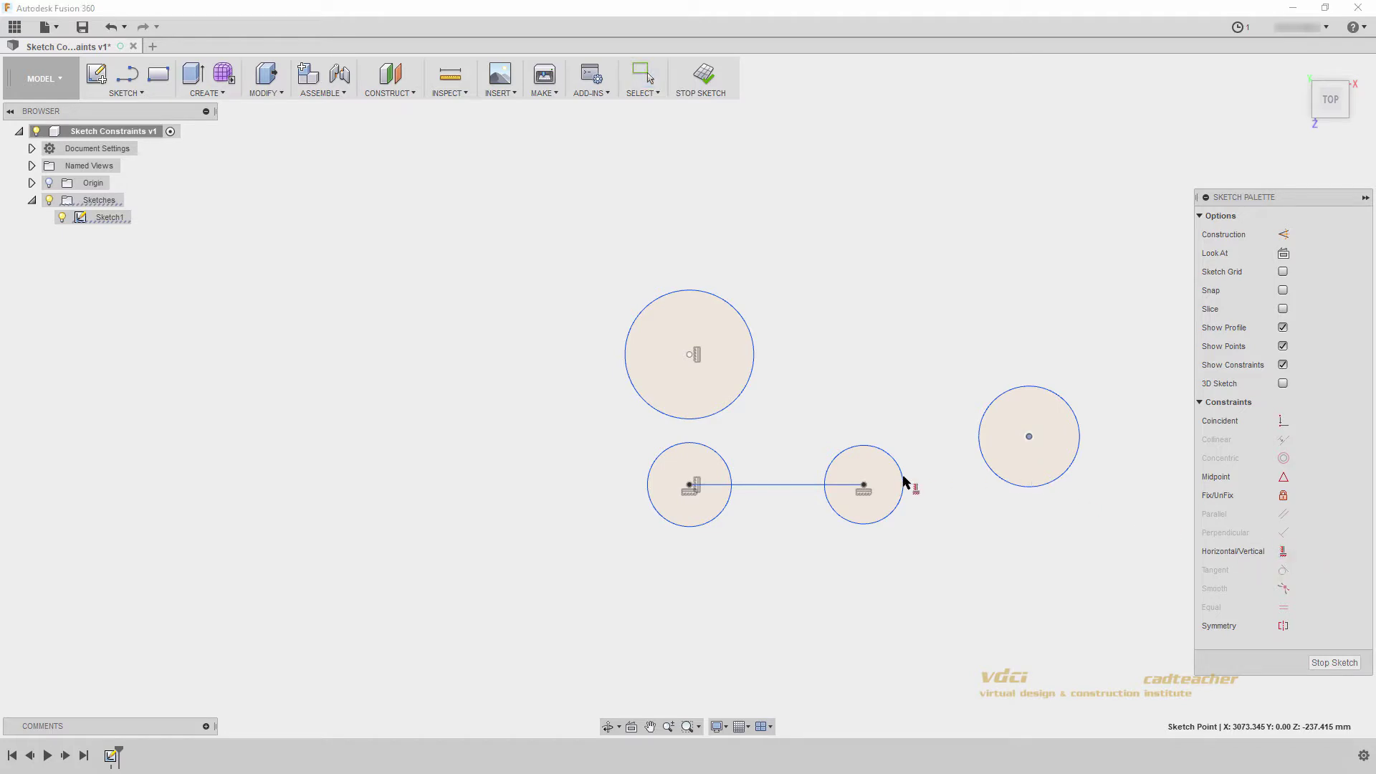
pyautogui.click(865, 487)
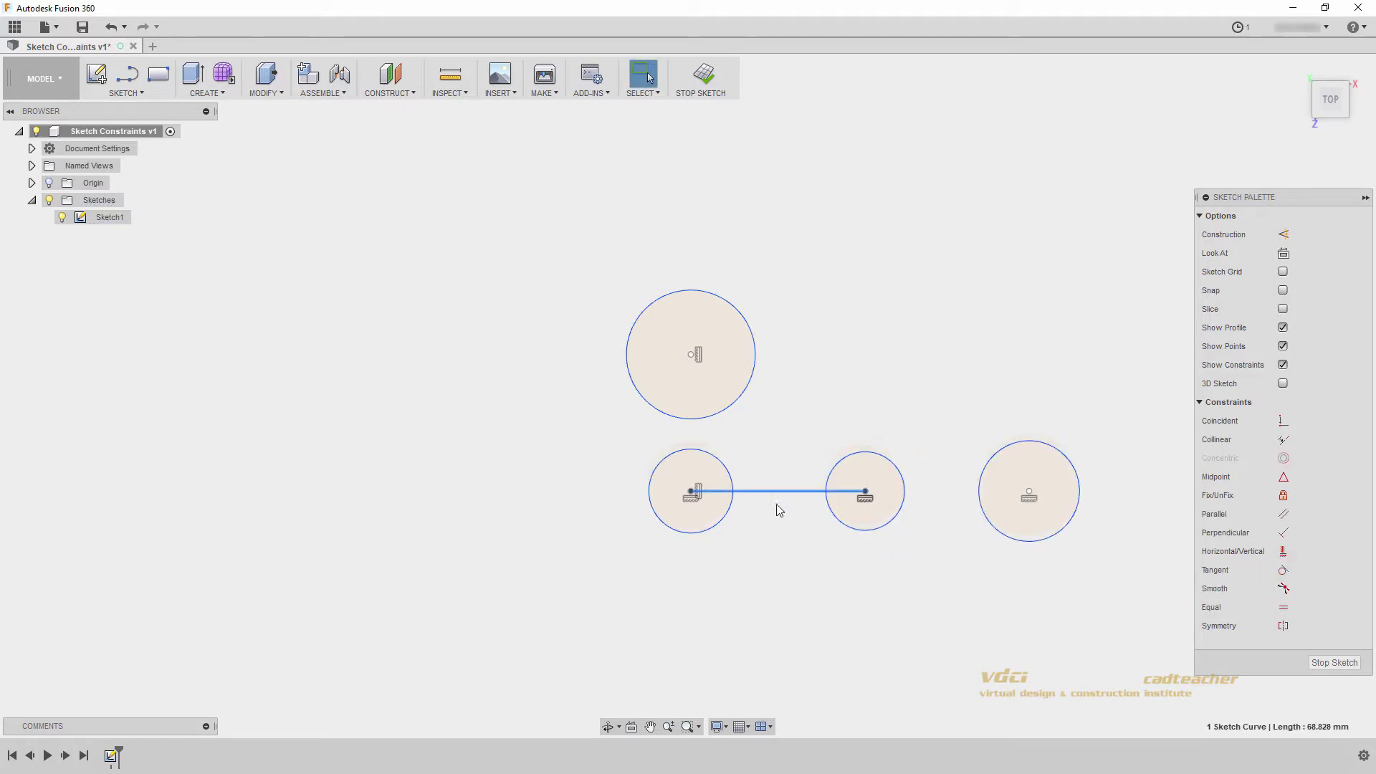
# Step: Test the center alignments by moving the line between the two small circles, and undo the last move
pyautogui.moveTo(777, 506)
pyautogui.mouseDown()
pyautogui.moveTo(799, 547)
pyautogui.moveTo(624, 511)
pyautogui.moveTo(705, 511)
pyautogui.mouseUp()
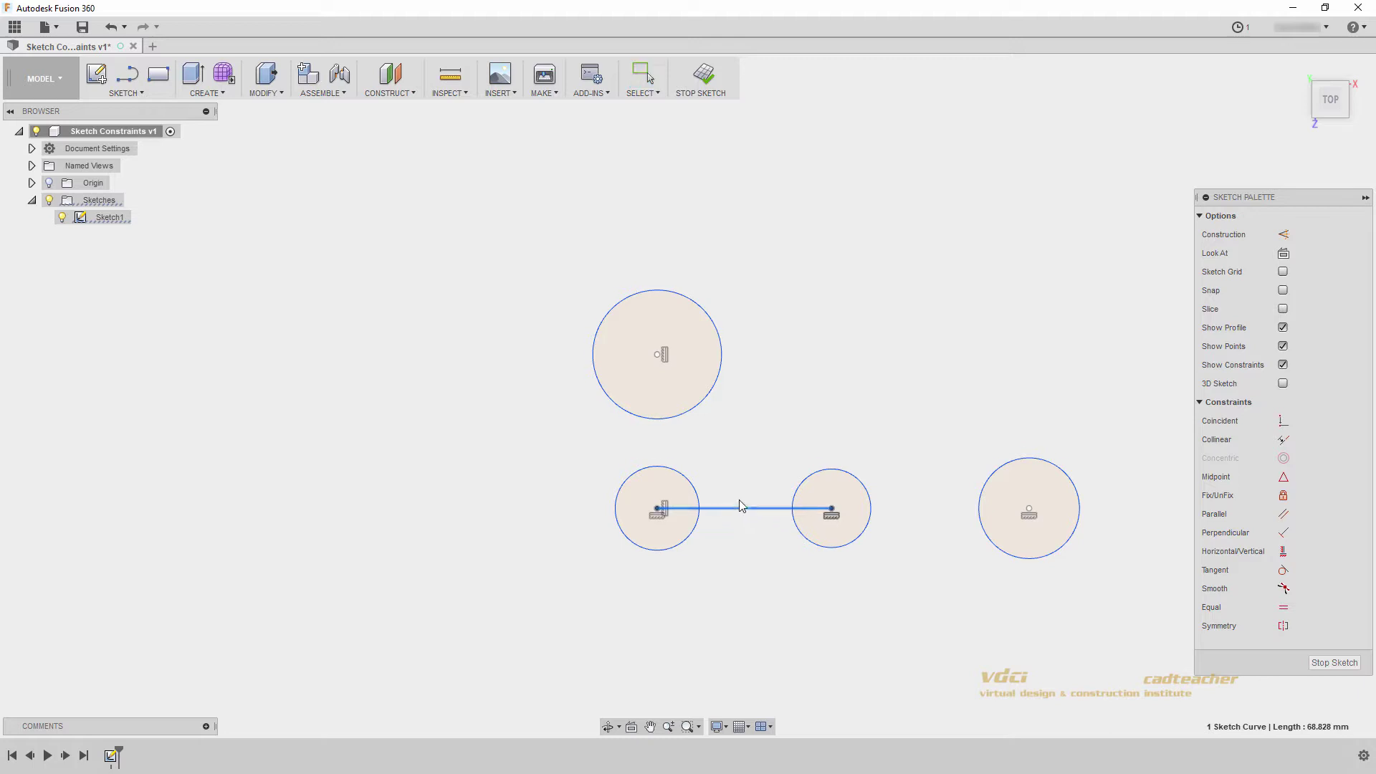
pyautogui.moveTo(742, 508); pyautogui.dragTo(852, 514)
pyautogui.moveTo(946, 453); pyautogui.dragTo(525, 450, button='middle')
pyautogui.moveTo(1089, 441); pyautogui.dragTo(742, 450, button='middle')
pyautogui.moveTo(932, 460); pyautogui.dragTo(629, 476, button='middle')
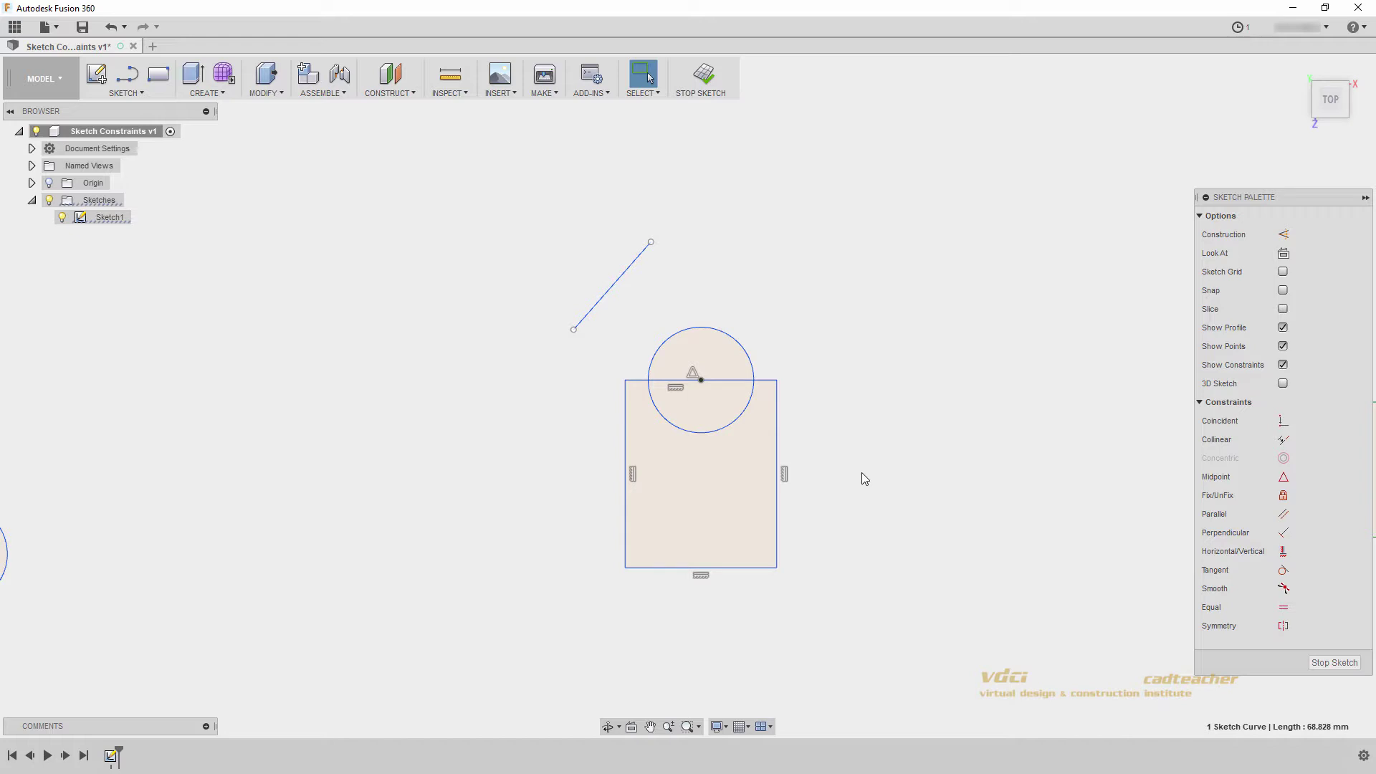
pyautogui.hotkey('ctrl', 'z')
# Step: Make the loose slanted line tangent to the circle on the rectangle's top edge, and test it by moving the line's upper endpoint
pyautogui.click(1283, 569)
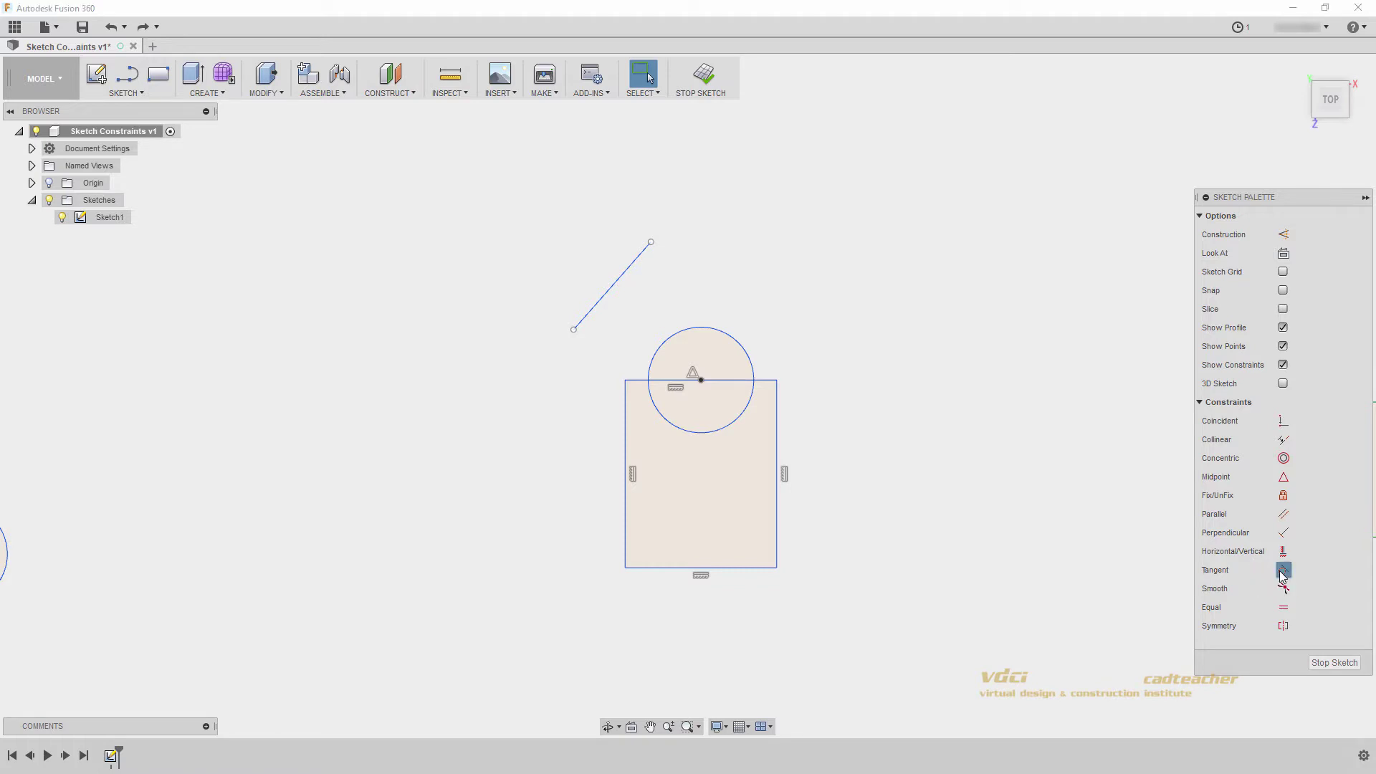
pyautogui.click(601, 301)
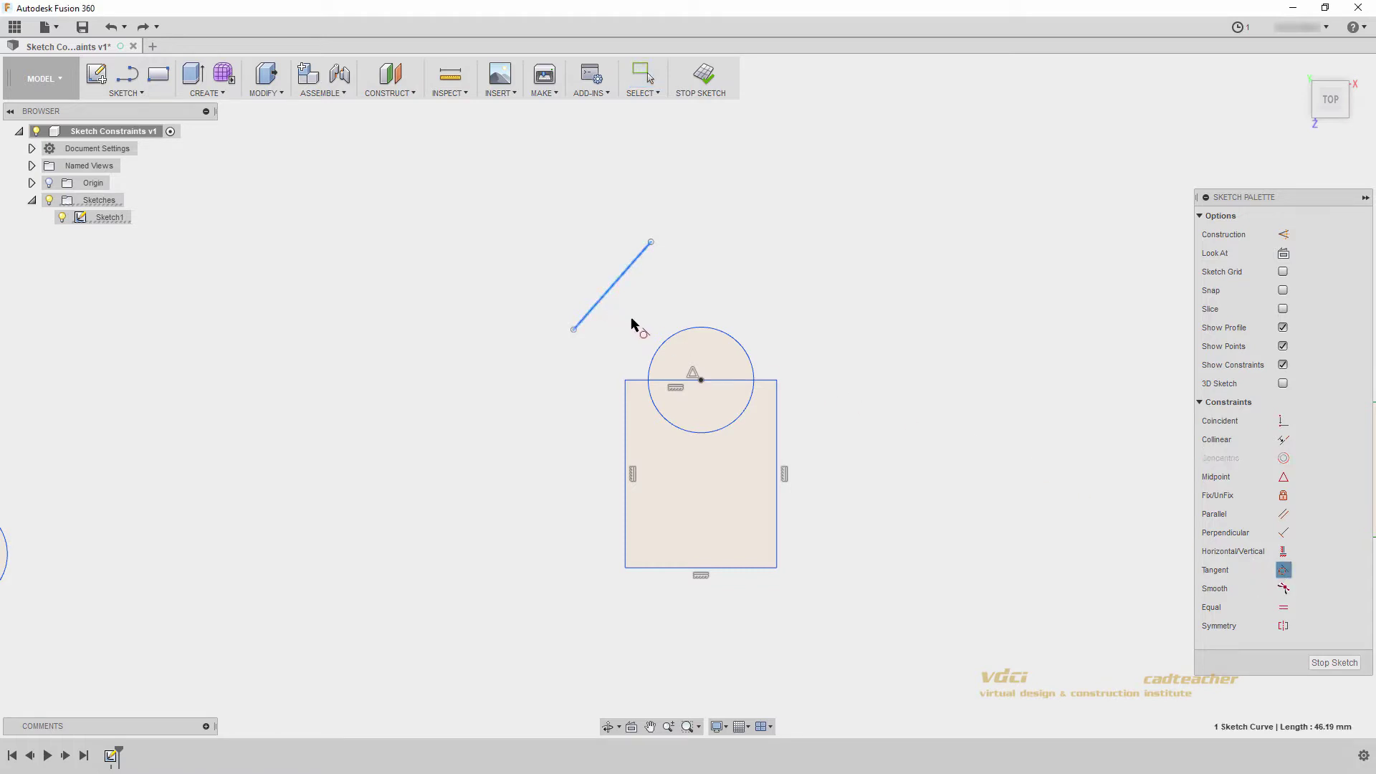
pyautogui.click(663, 344)
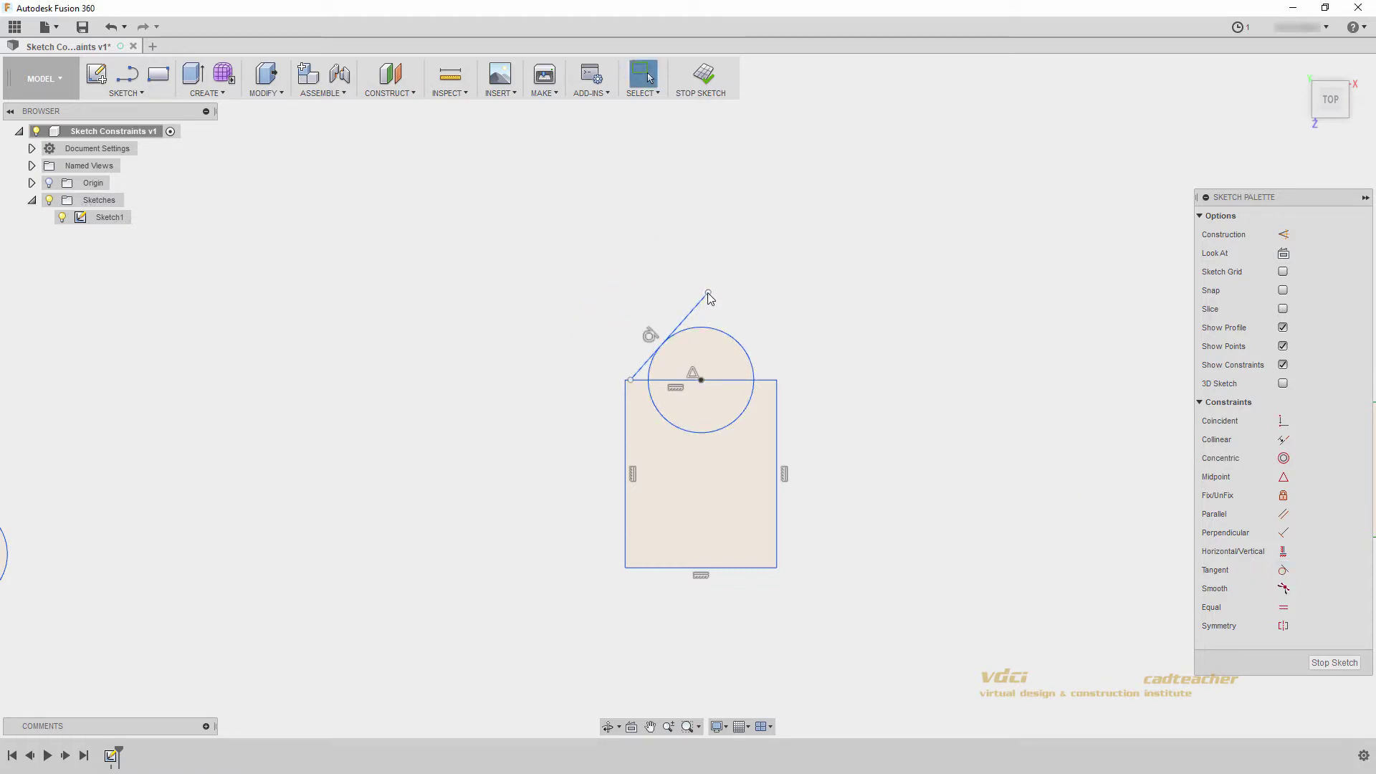
pyautogui.press('Escape')
pyautogui.moveTo(706, 291)
pyautogui.mouseDown()
pyautogui.moveTo(774, 318)
pyautogui.moveTo(749, 294)
pyautogui.moveTo(765, 335)
pyautogui.moveTo(764, 324)
pyautogui.mouseUp()
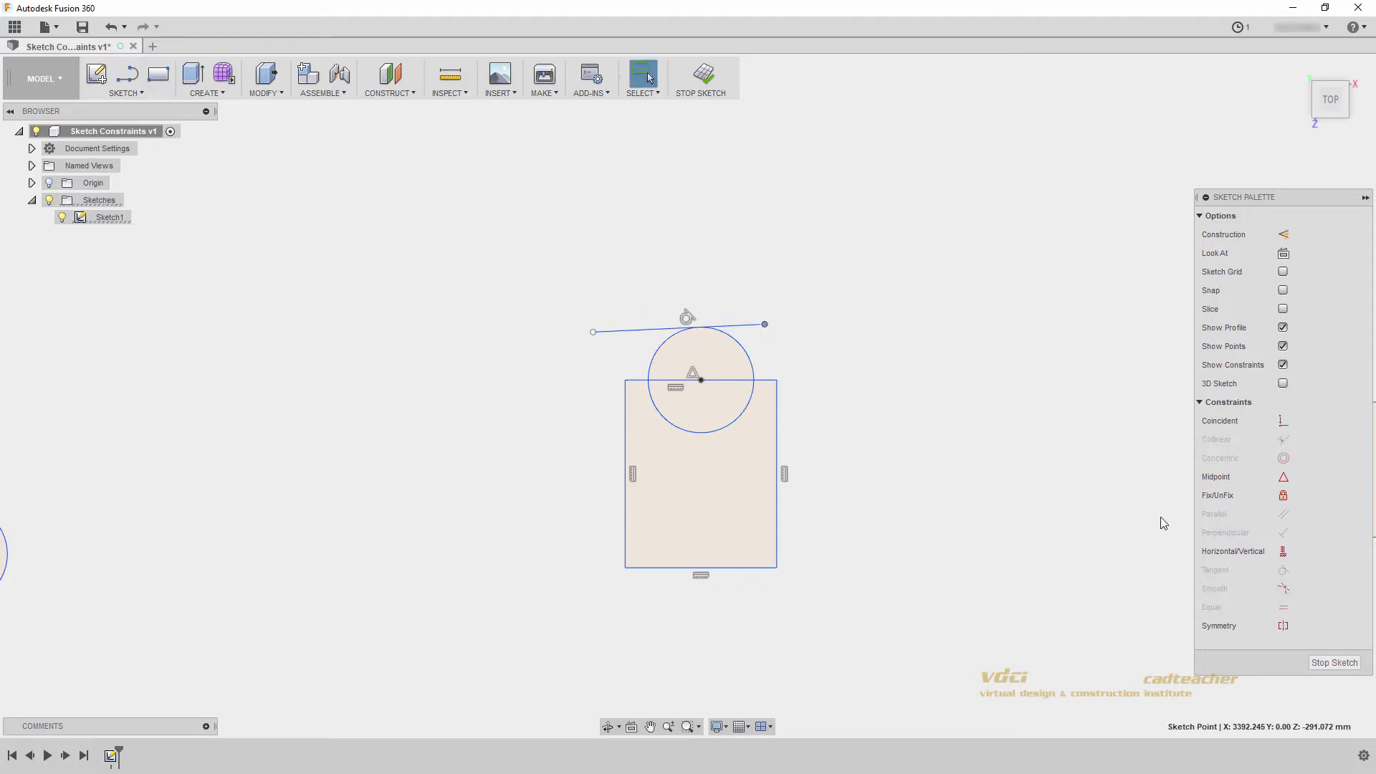
# Step: Make the rectangle's right edge tangent to the circle, and enlarge the circle to a radius of about 41 mm
pyautogui.click(1283, 569)
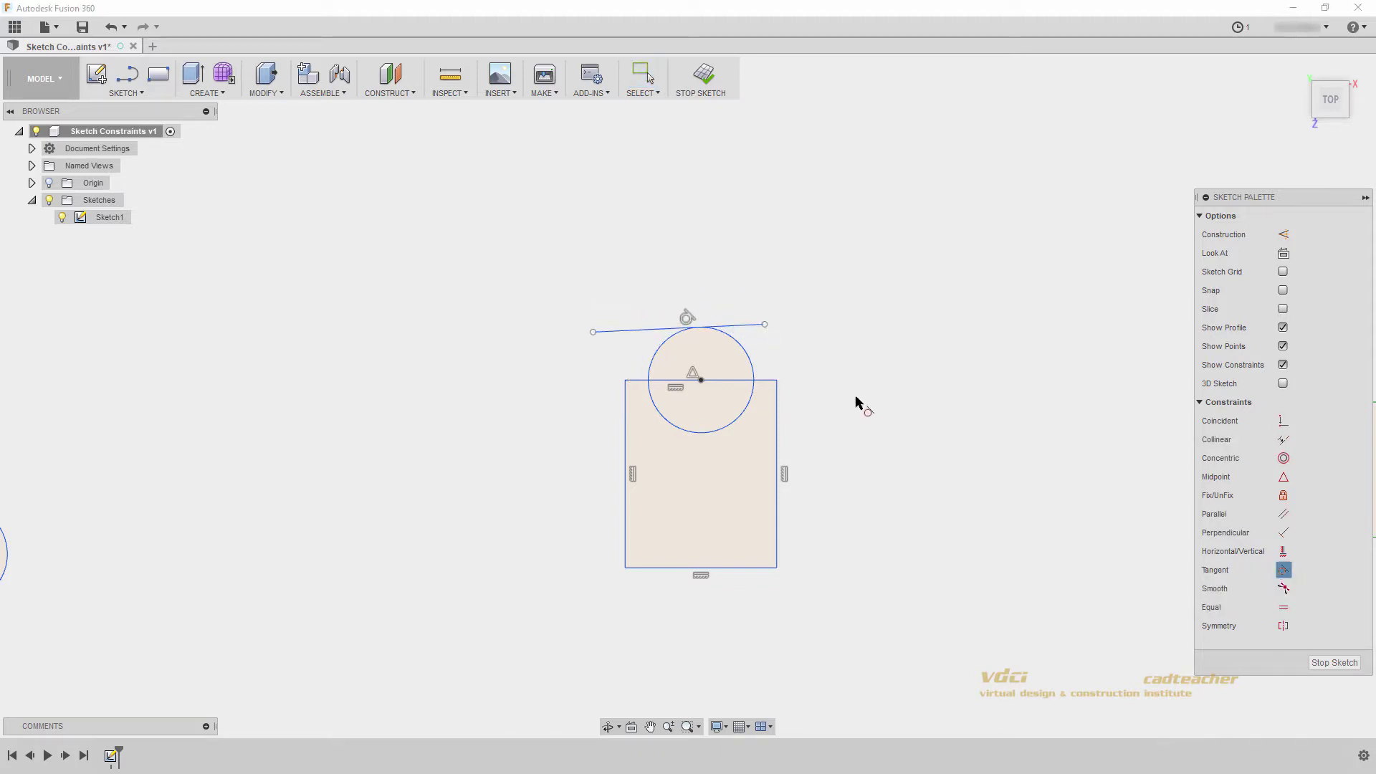
pyautogui.click(750, 361)
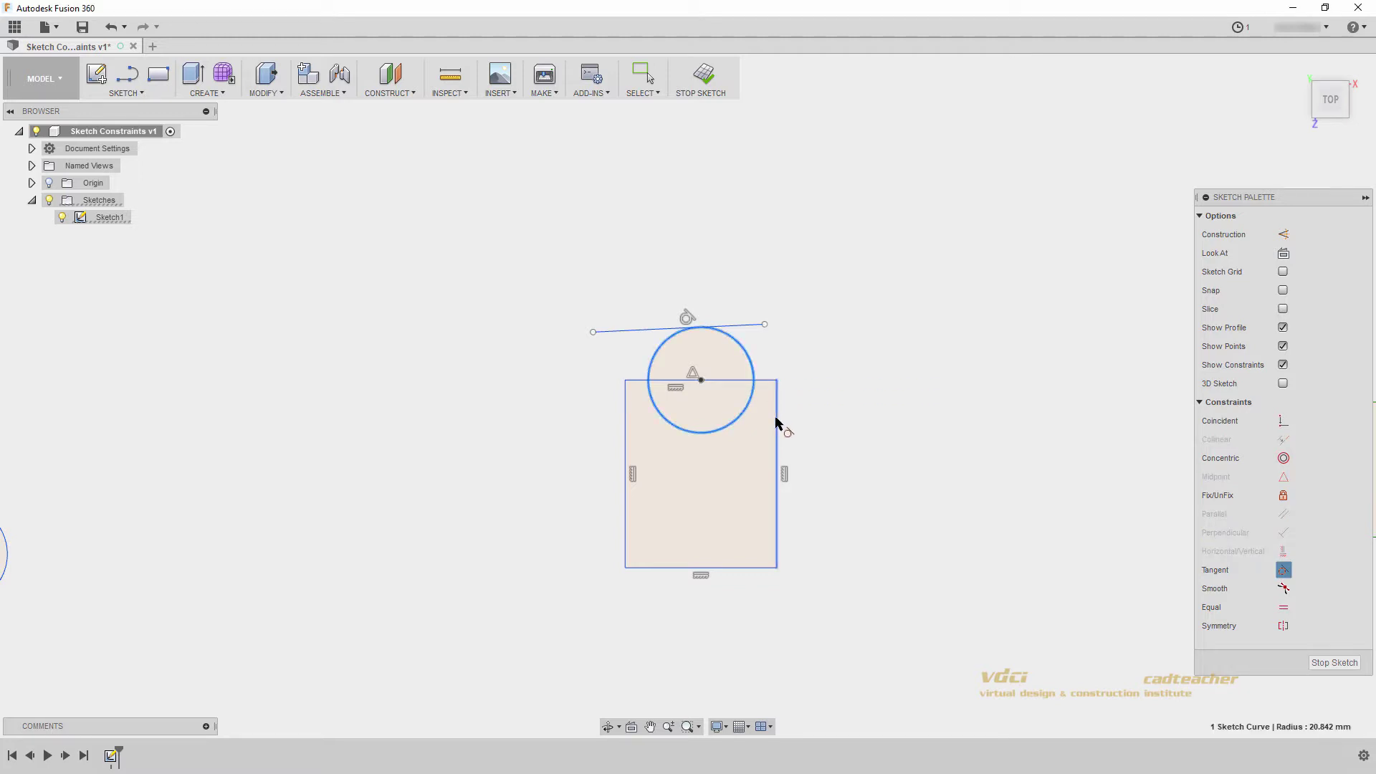
pyautogui.click(777, 423)
pyautogui.press('Escape')
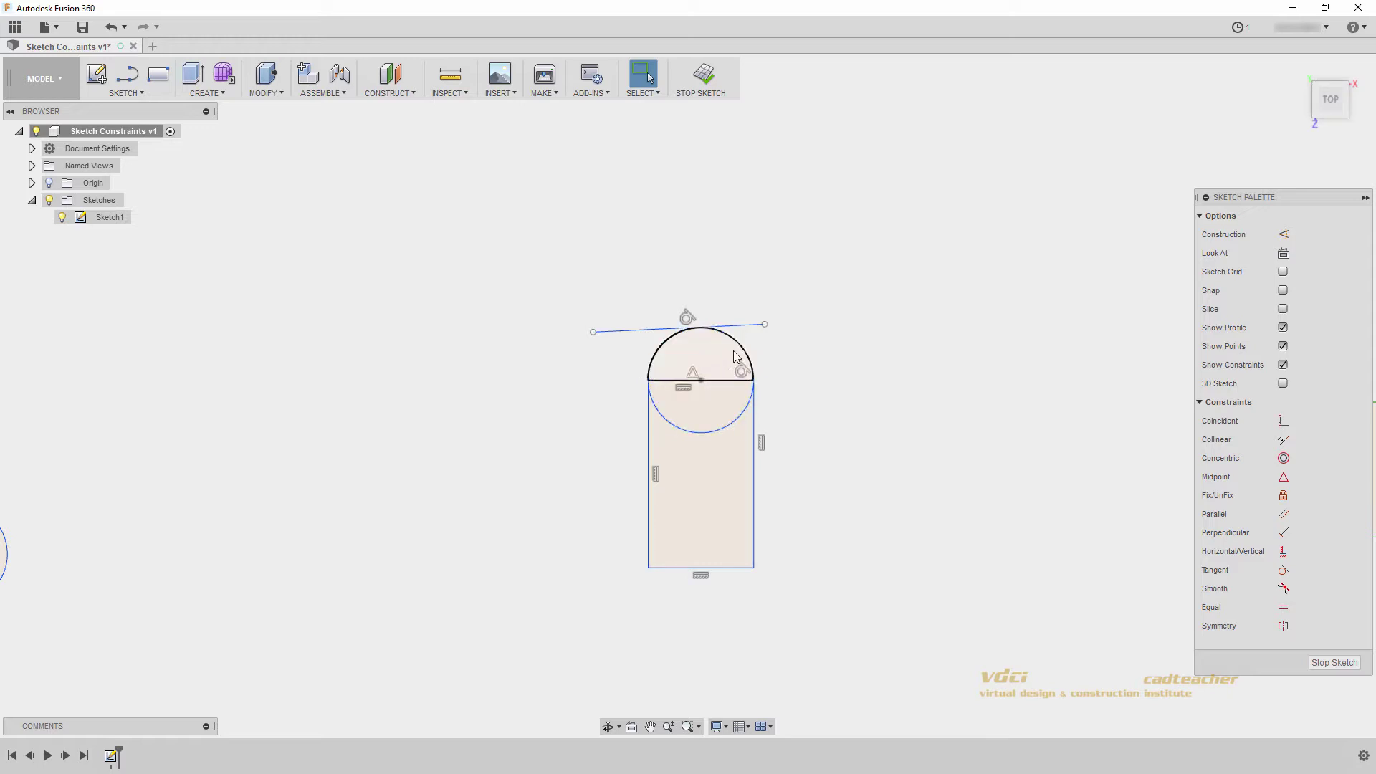
pyautogui.moveTo(741, 345); pyautogui.dragTo(867, 376)
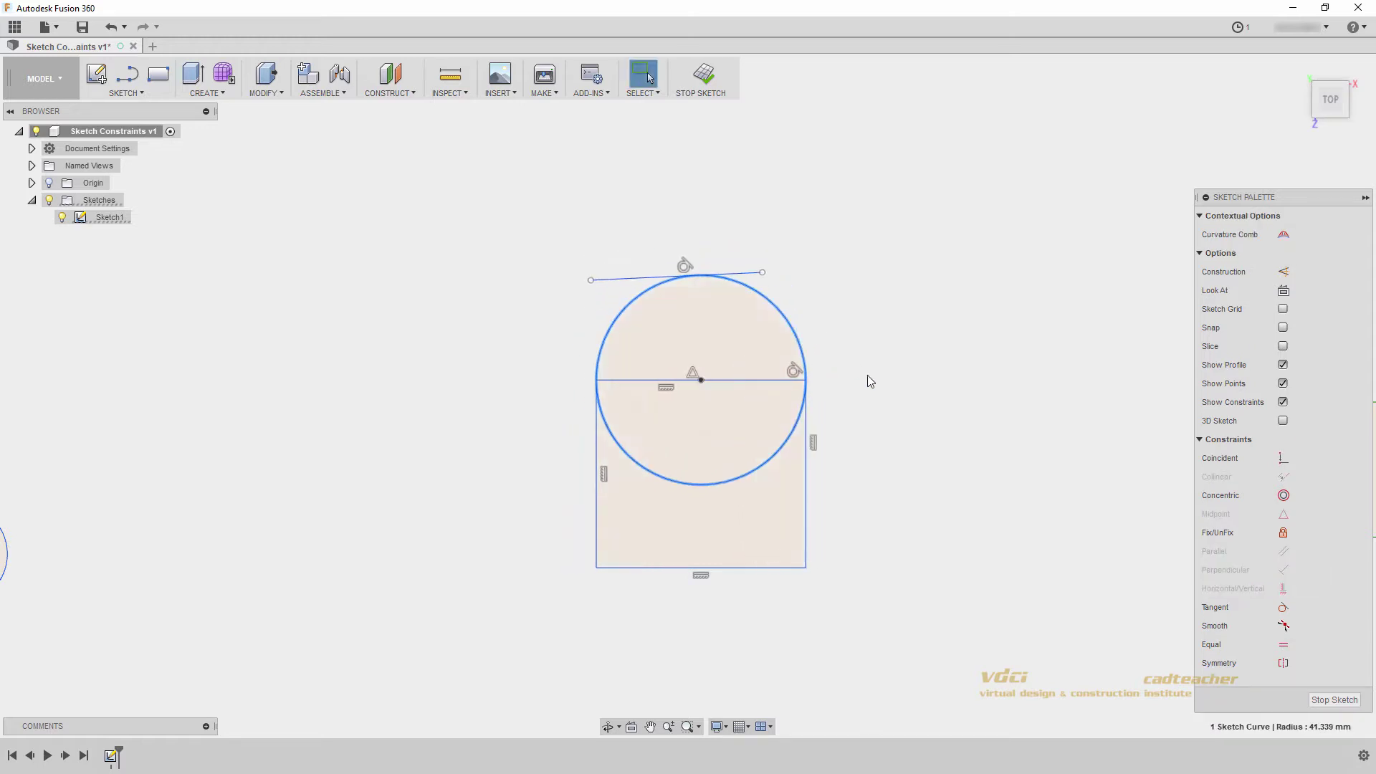
# Step: Draw a two-point spline from the green rectangle's upper-right corner to the top end of the separate vertical line
pyautogui.moveTo(932, 382)
pyautogui.mouseDown(button='middle')
pyautogui.moveTo(950, 381)
pyautogui.moveTo(378, 373)
pyautogui.mouseUp(button='middle')
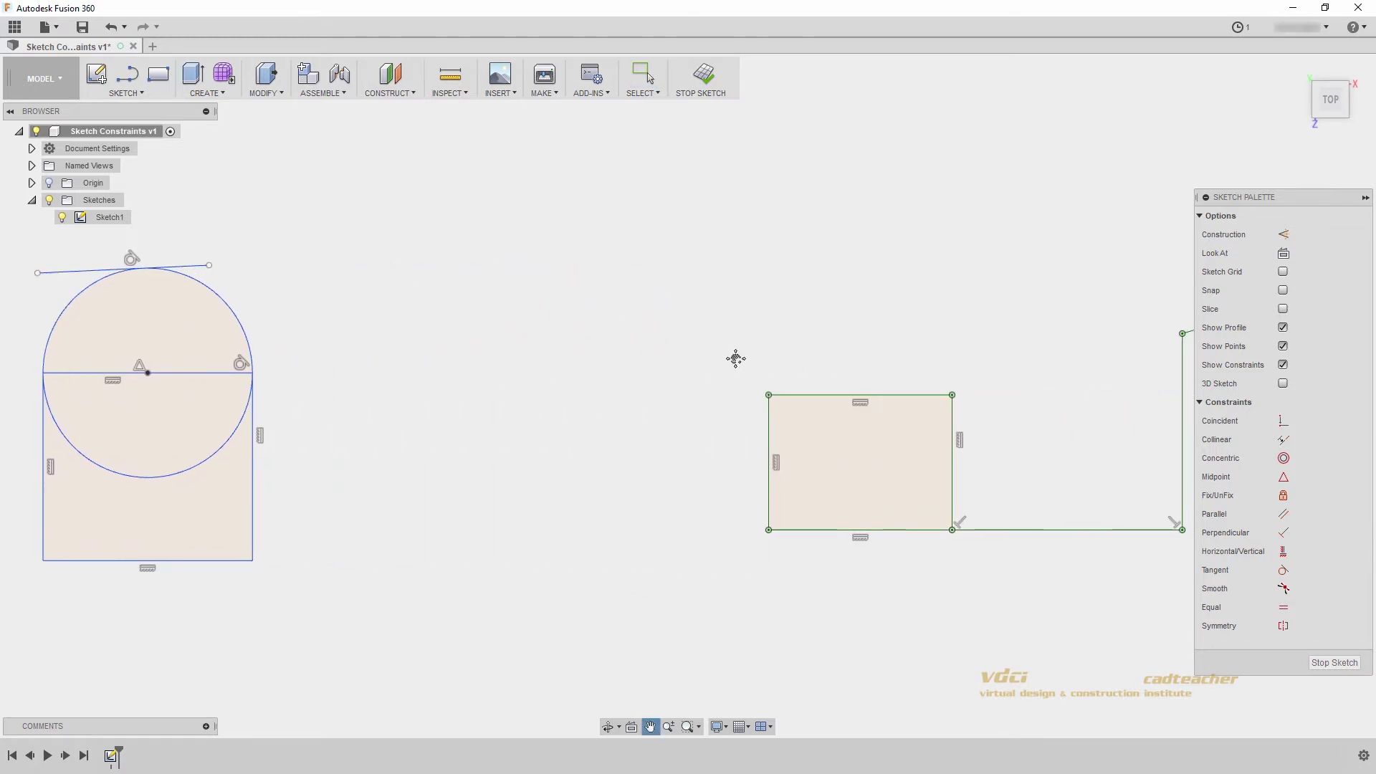
pyautogui.moveTo(736, 359); pyautogui.dragTo(506, 349, button='middle')
pyautogui.moveTo(828, 331); pyautogui.dragTo(742, 346, button='middle')
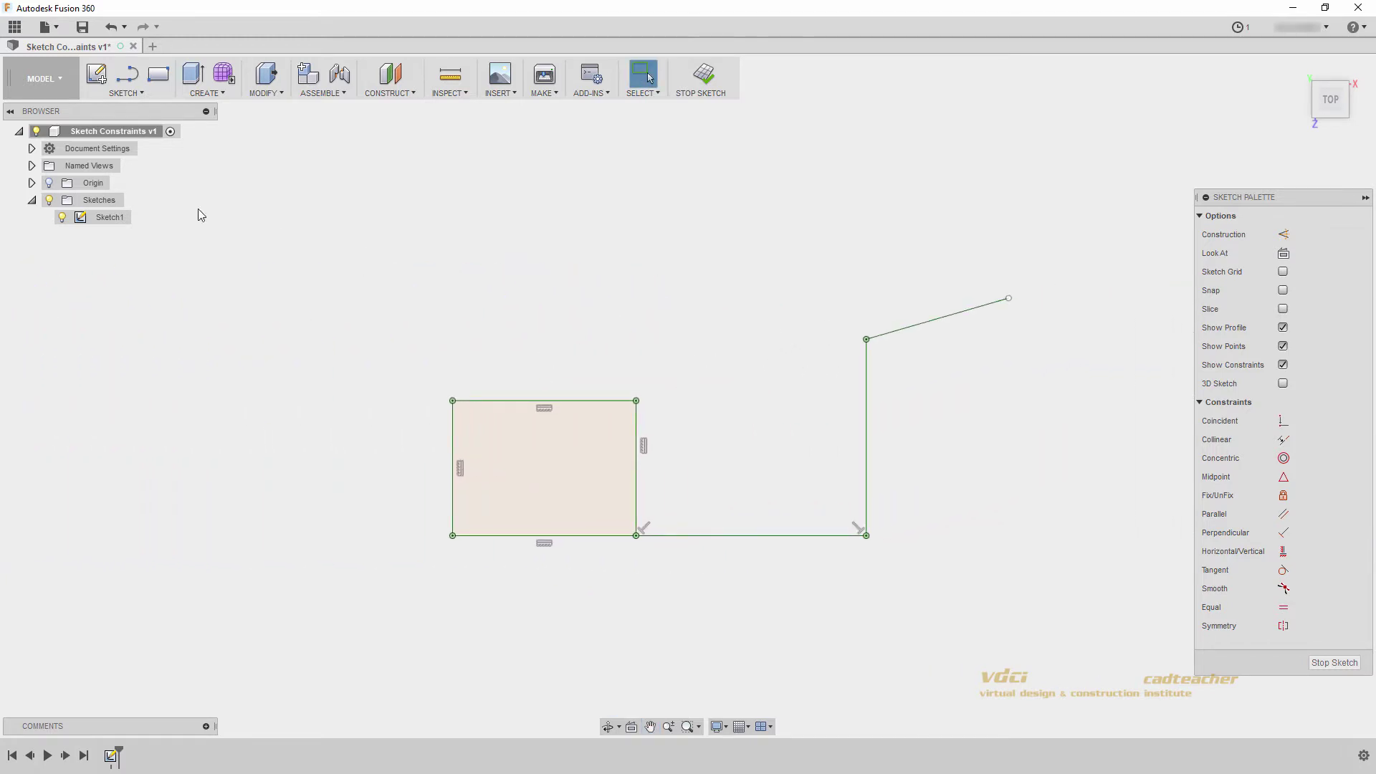
pyautogui.click(126, 92)
pyautogui.click(136, 239)
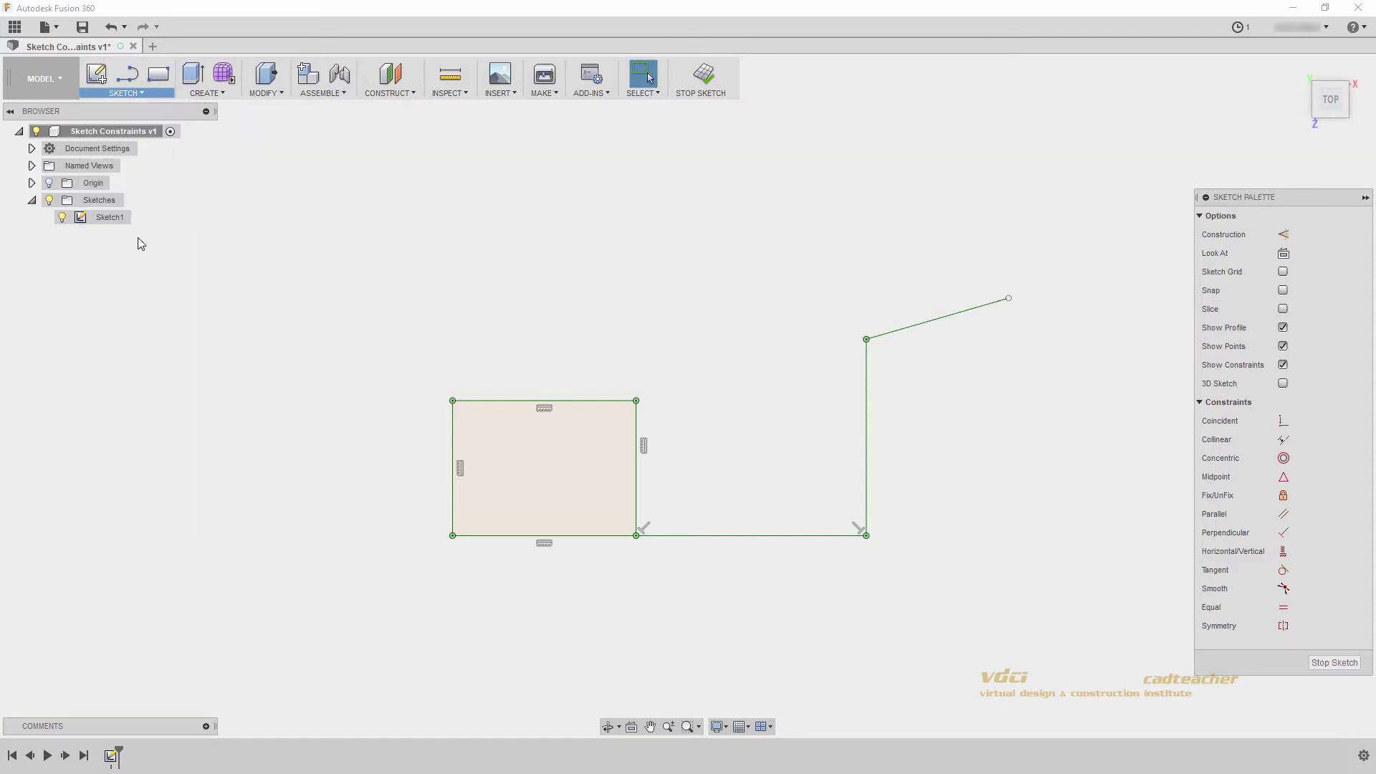
pyautogui.click(636, 400)
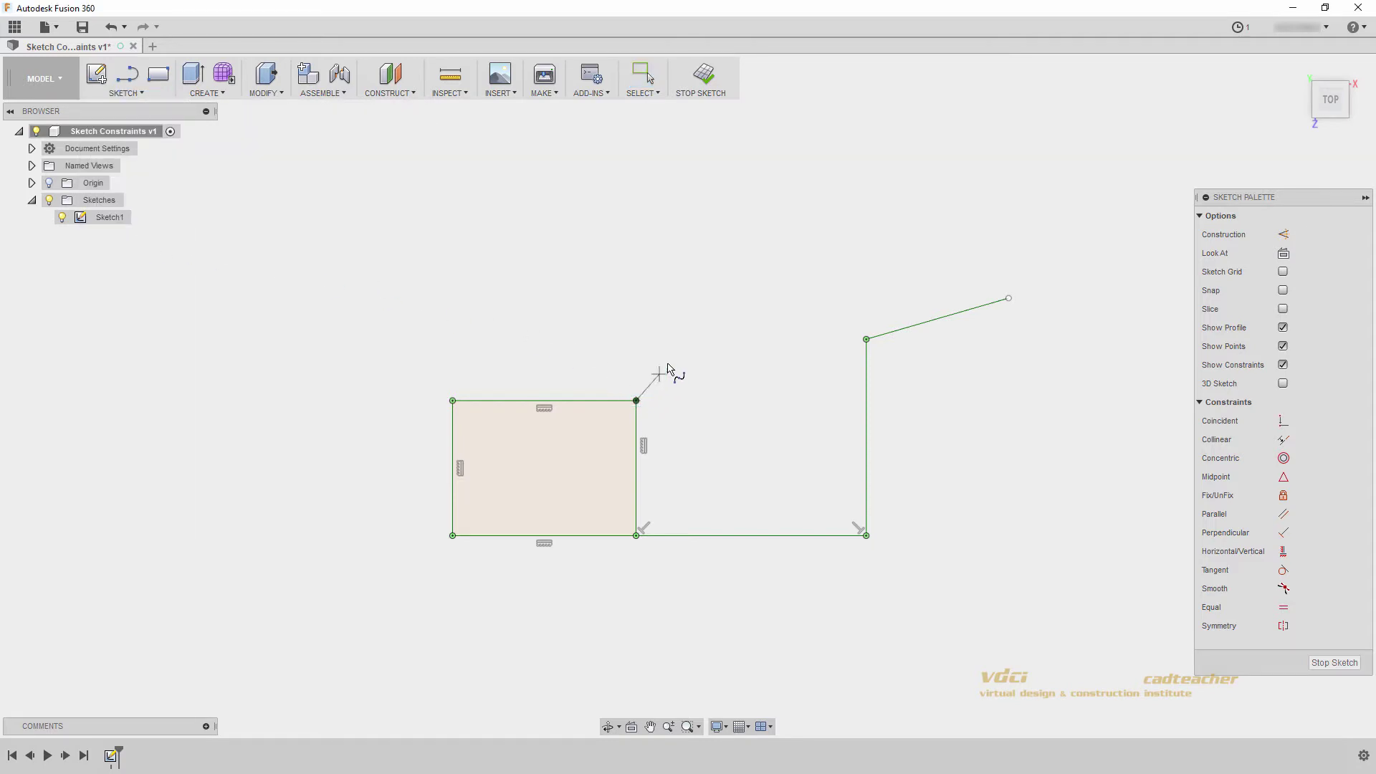
pyautogui.click(866, 340)
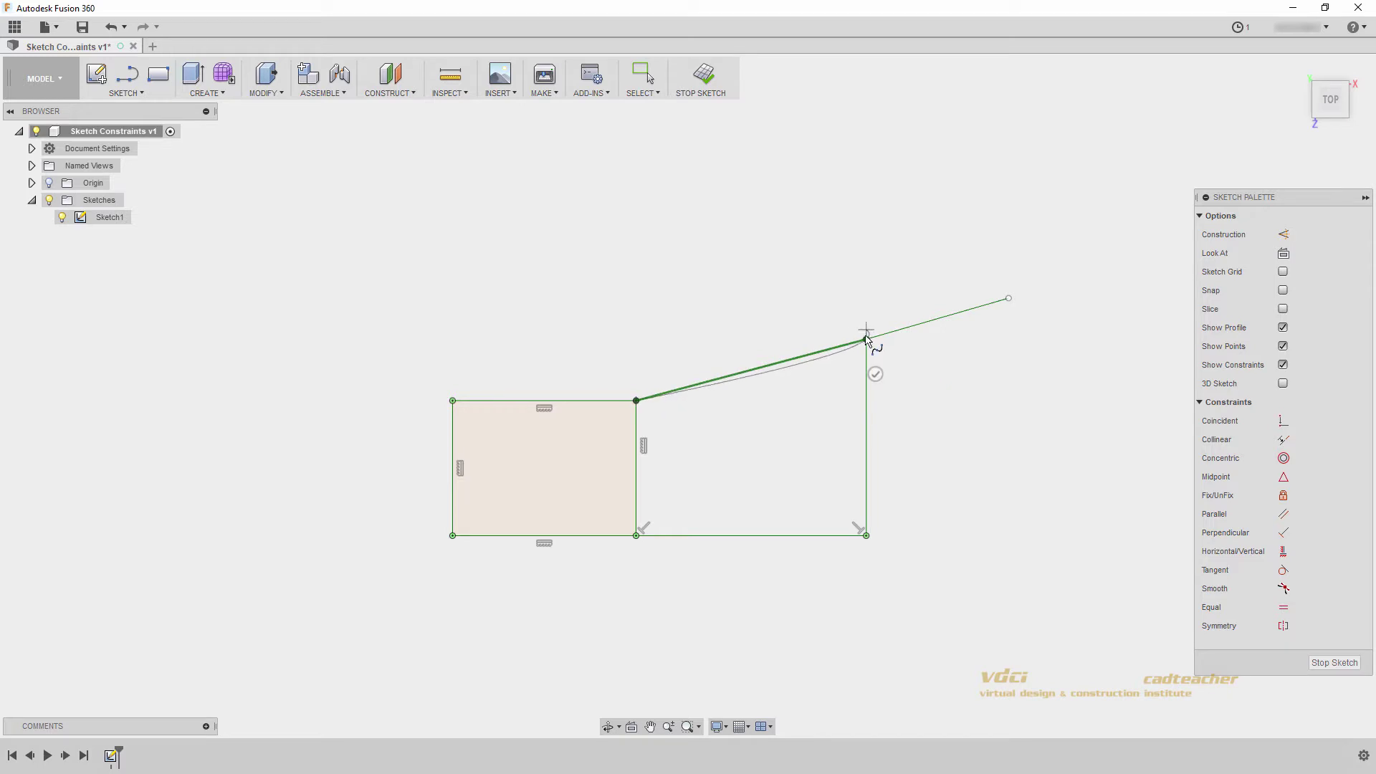
pyautogui.click(875, 373)
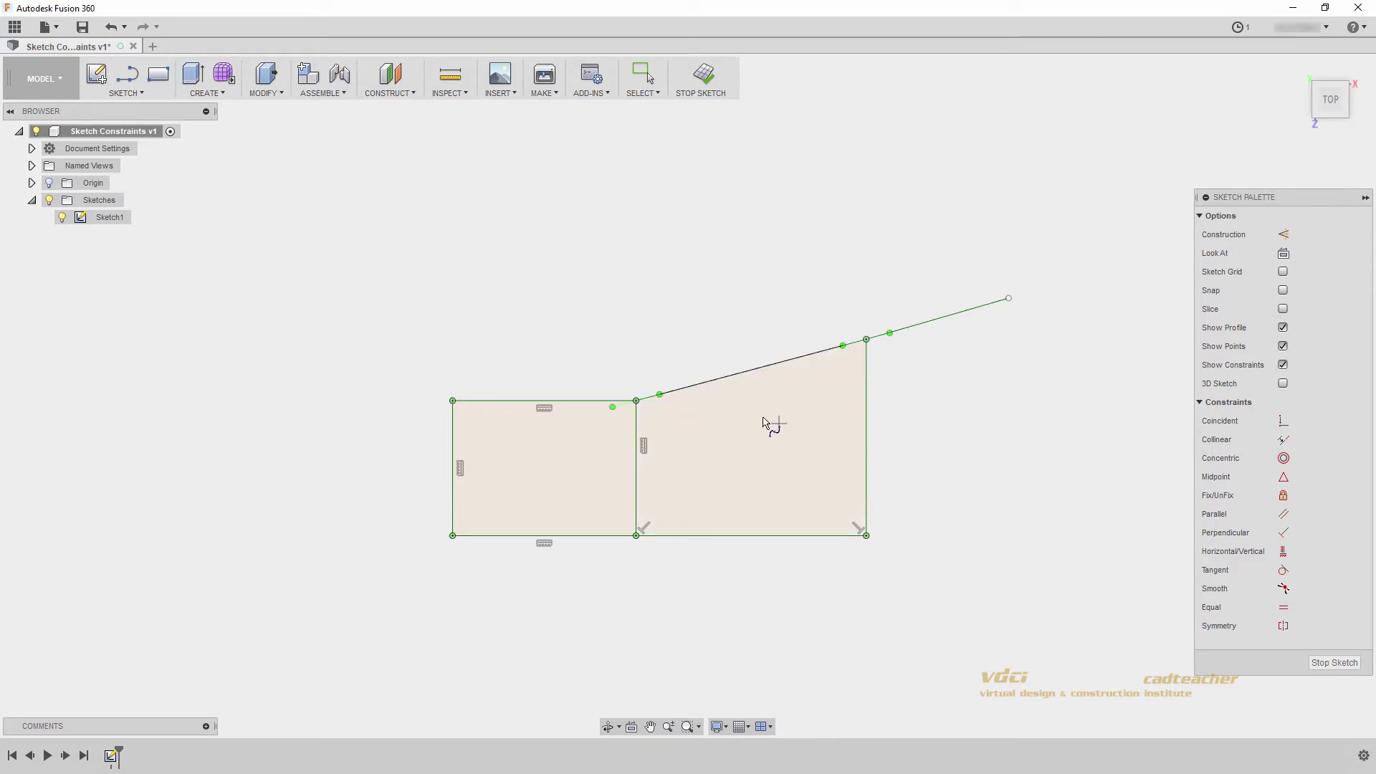
pyautogui.press('Escape')
# Step: Try bending the spline with the tangent handles at both ends, and undo those changes
pyautogui.moveTo(661, 395)
pyautogui.mouseDown()
pyautogui.moveTo(676, 408)
pyautogui.moveTo(673, 507)
pyautogui.moveTo(688, 399)
pyautogui.moveTo(671, 402)
pyautogui.mouseUp()
pyautogui.click(826, 365)
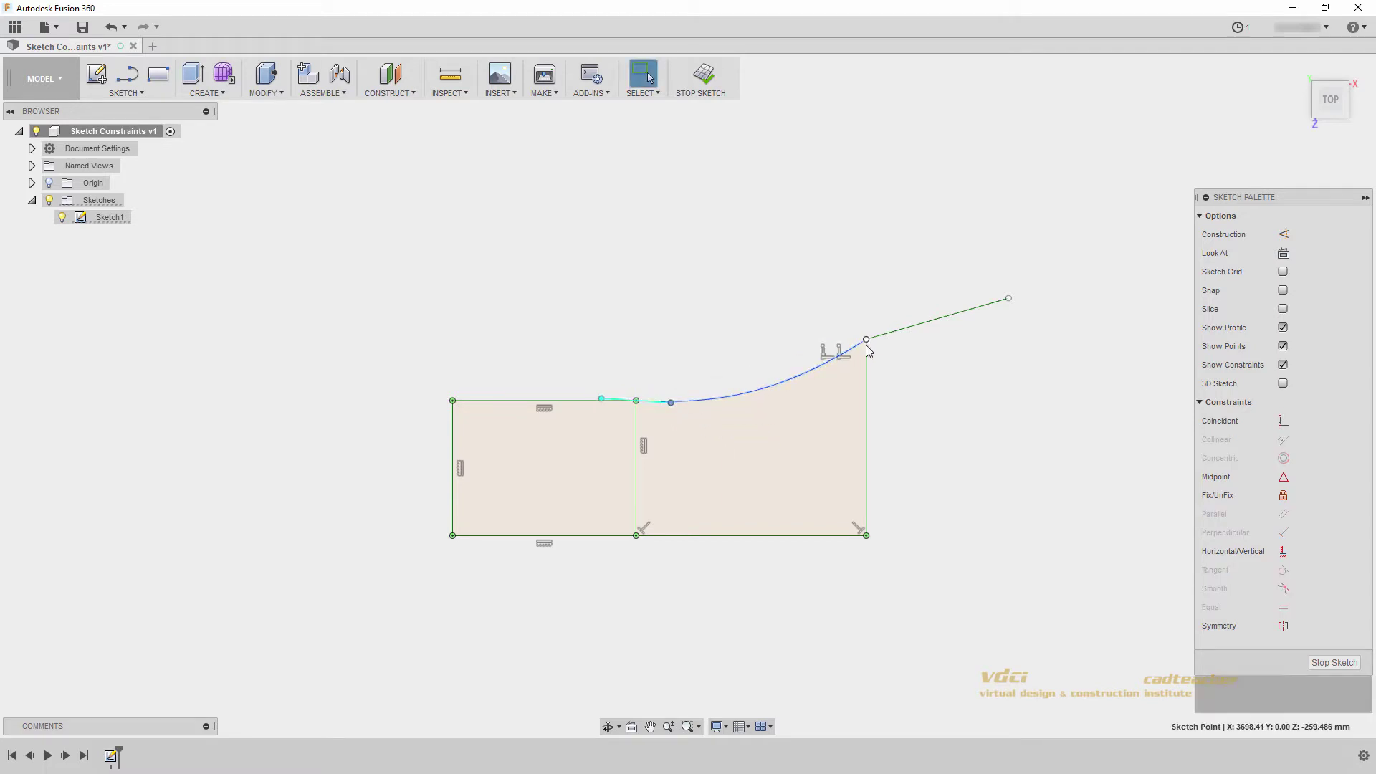
pyautogui.moveTo(894, 324); pyautogui.dragTo(972, 309)
pyautogui.hotkey('ctrl', 'z')
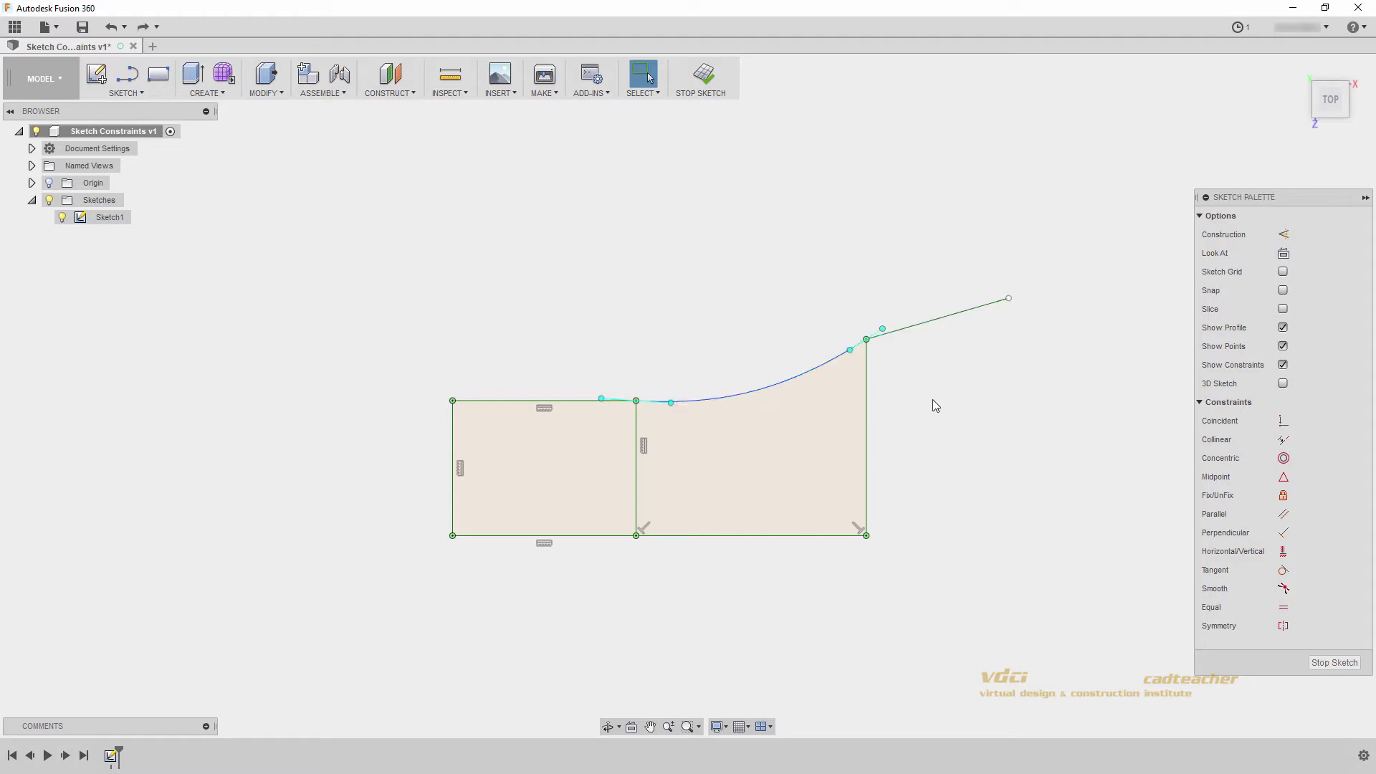
pyautogui.hotkey('ctrl', 'z')
pyautogui.hotkey('ctrl', 'z')
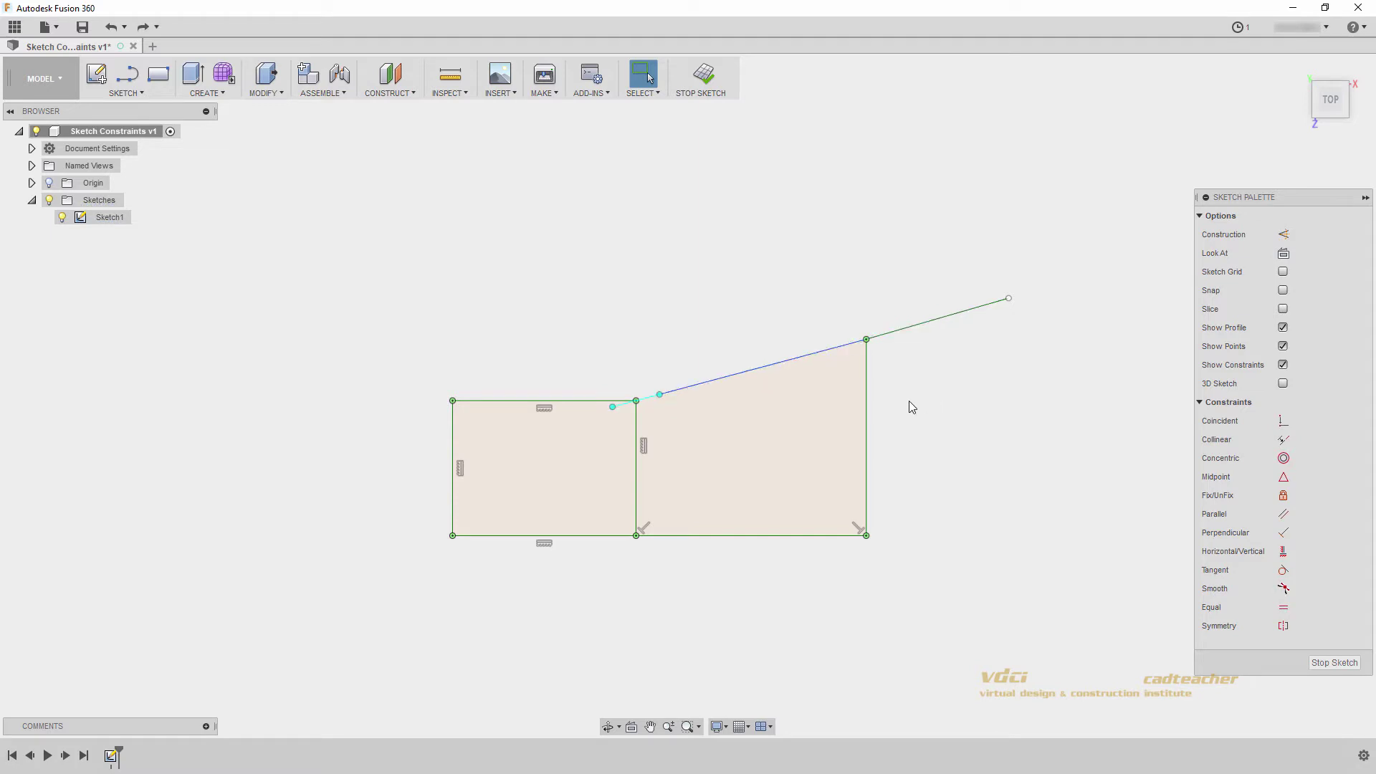
pyautogui.hotkey('ctrl', 'z')
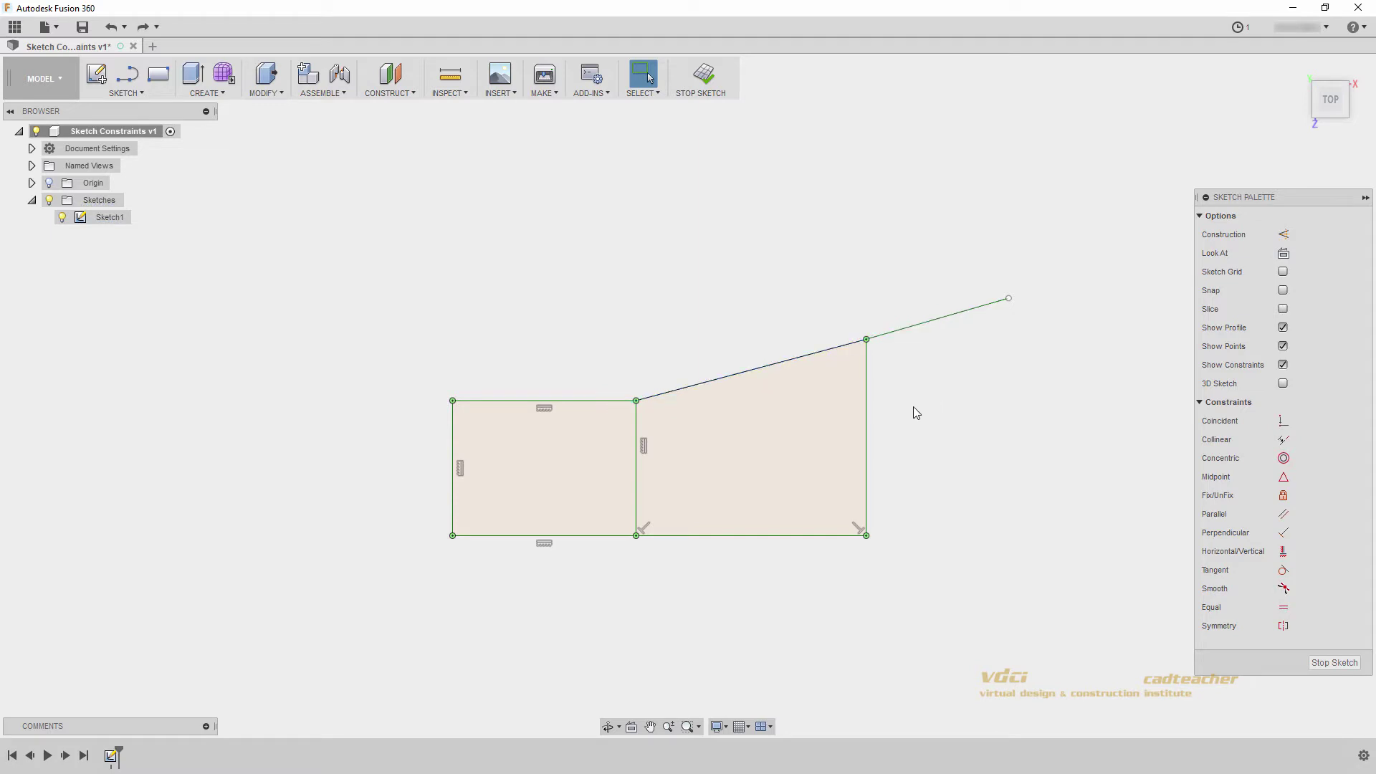
# Step: Apply Smooth constraints between the spline and the rectangle's top edge, and between the spline and the slanted line at its other end
pyautogui.click(1283, 589)
pyautogui.click(677, 391)
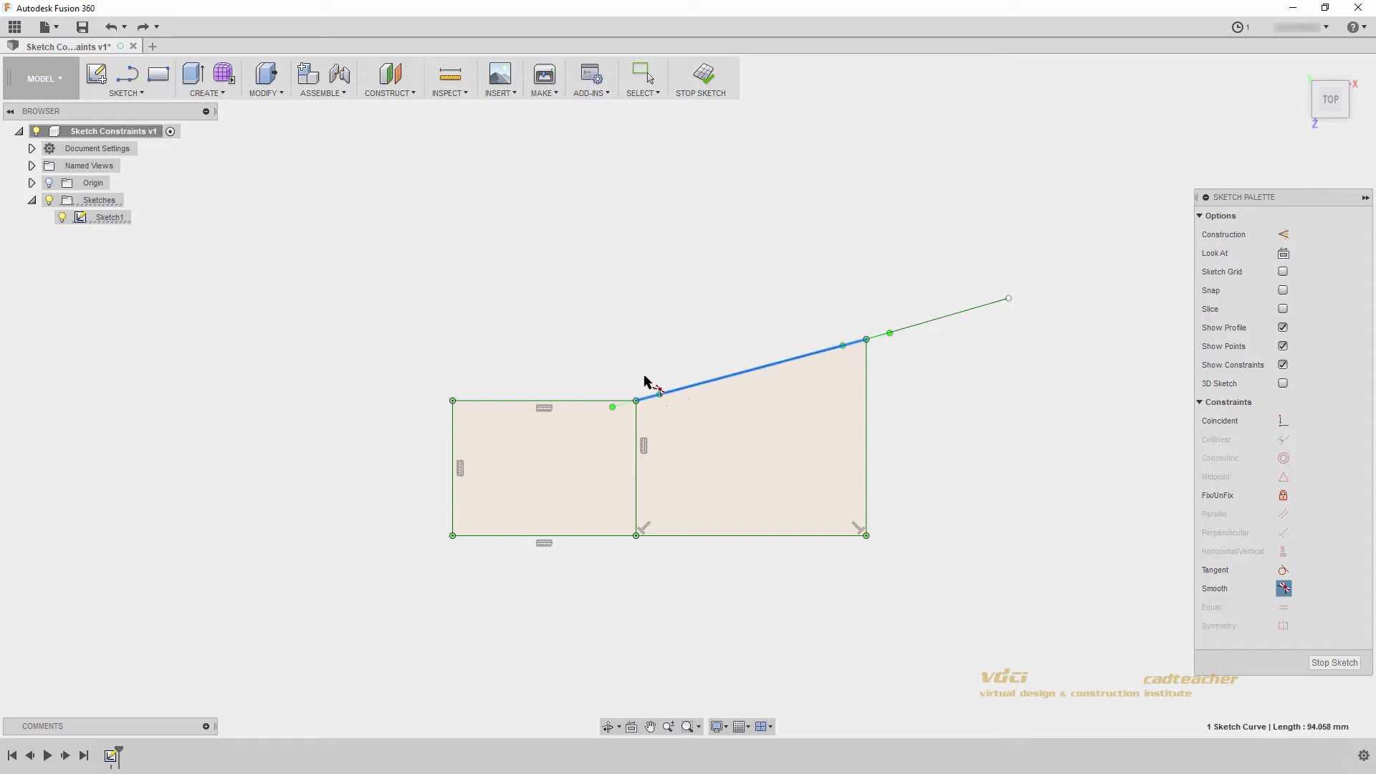
pyautogui.click(575, 399)
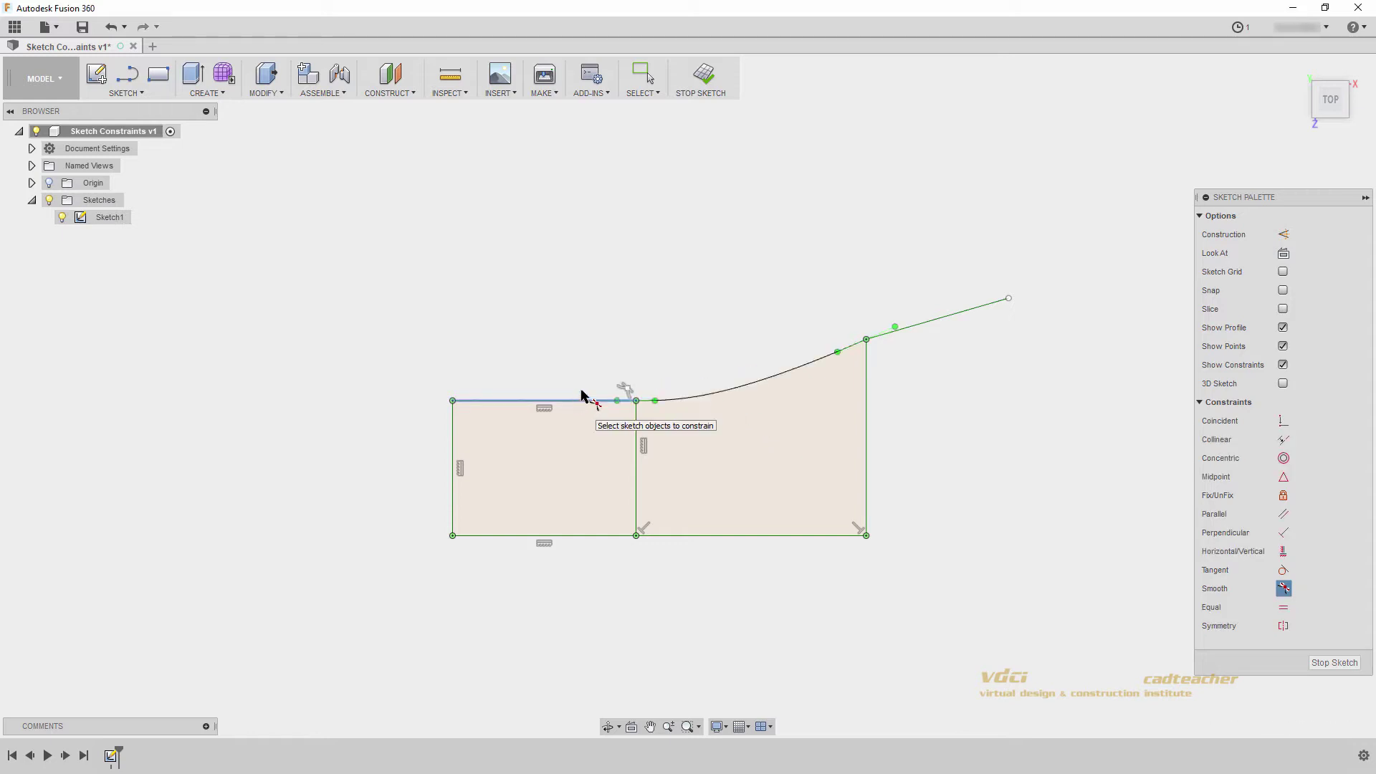
pyautogui.click(823, 357)
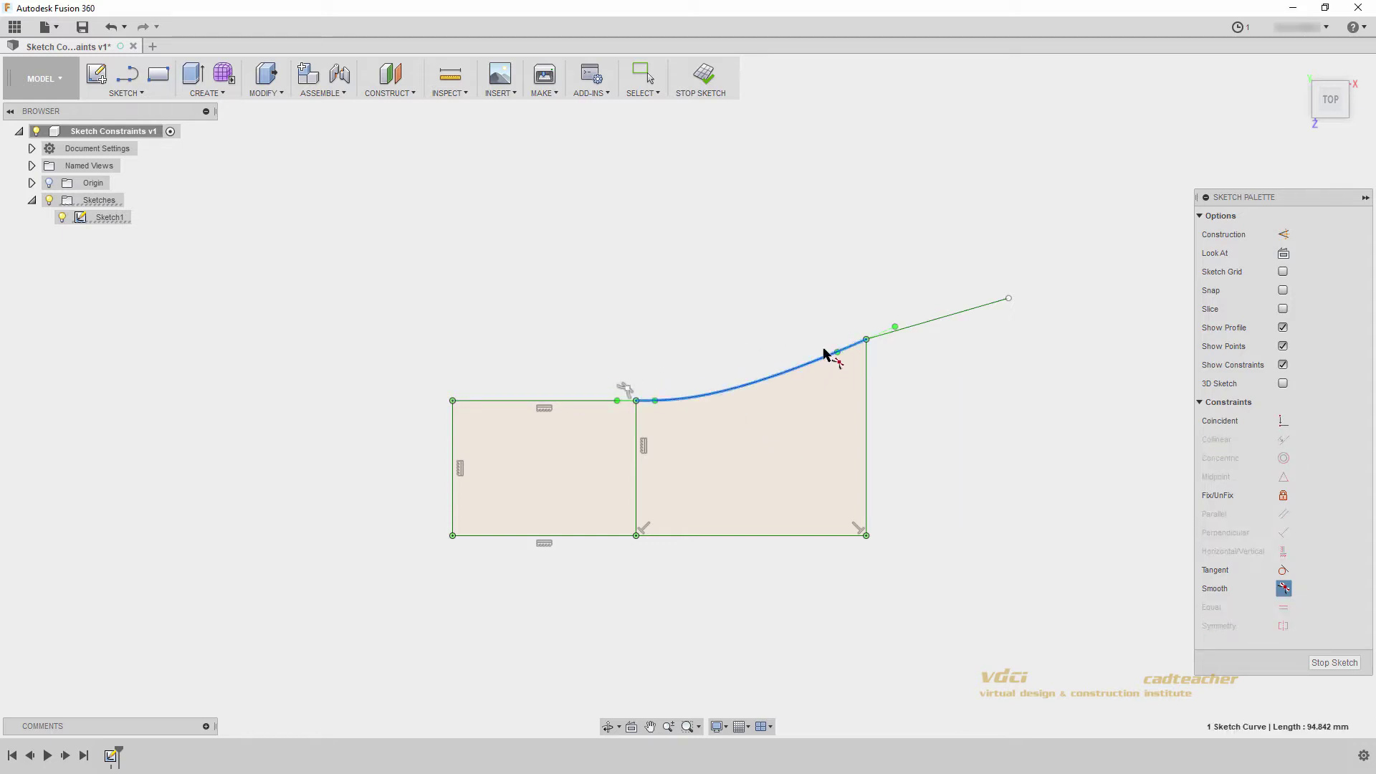
pyautogui.click(933, 323)
pyautogui.press('Escape')
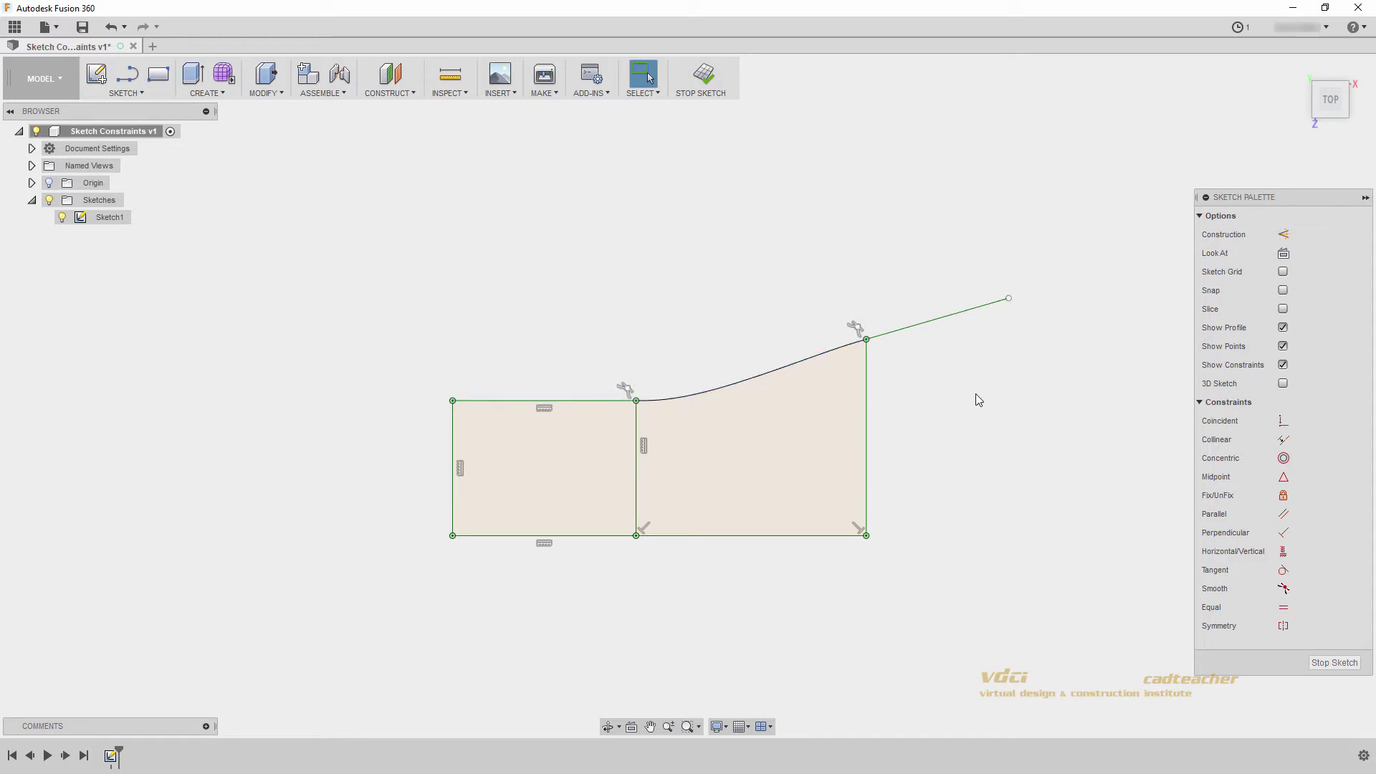
# Step: Make the row of four circles equal in size to the leftmost one, and shrink that circle to a radius of about 19 mm
pyautogui.moveTo(1046, 406); pyautogui.dragTo(510, 419, button='middle')
pyautogui.moveTo(900, 411)
pyautogui.mouseDown(button='middle')
pyautogui.moveTo(502, 413)
pyautogui.moveTo(848, 406)
pyautogui.moveTo(649, 417)
pyautogui.mouseUp(button='middle')
pyautogui.moveTo(809, 473); pyautogui.dragTo(797, 442, button='middle')
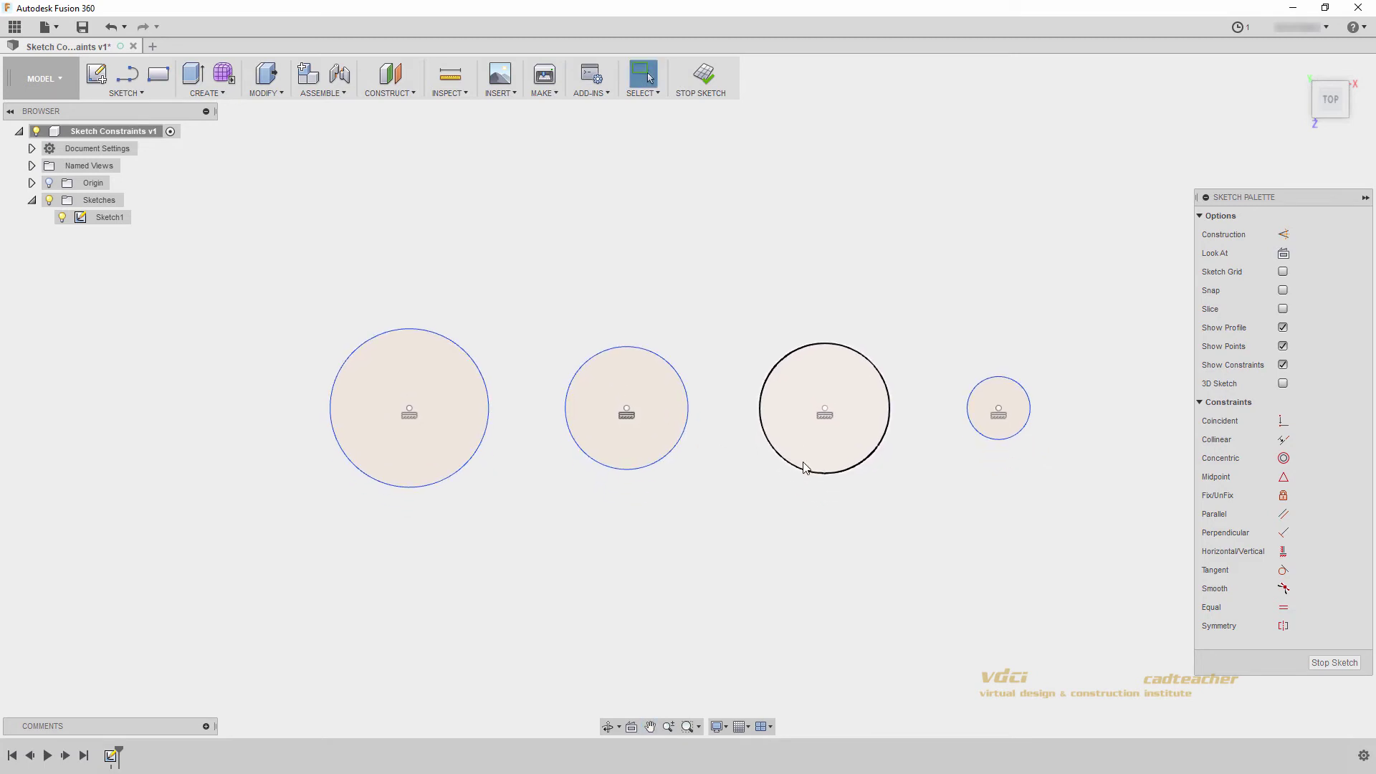
pyautogui.click(1277, 605)
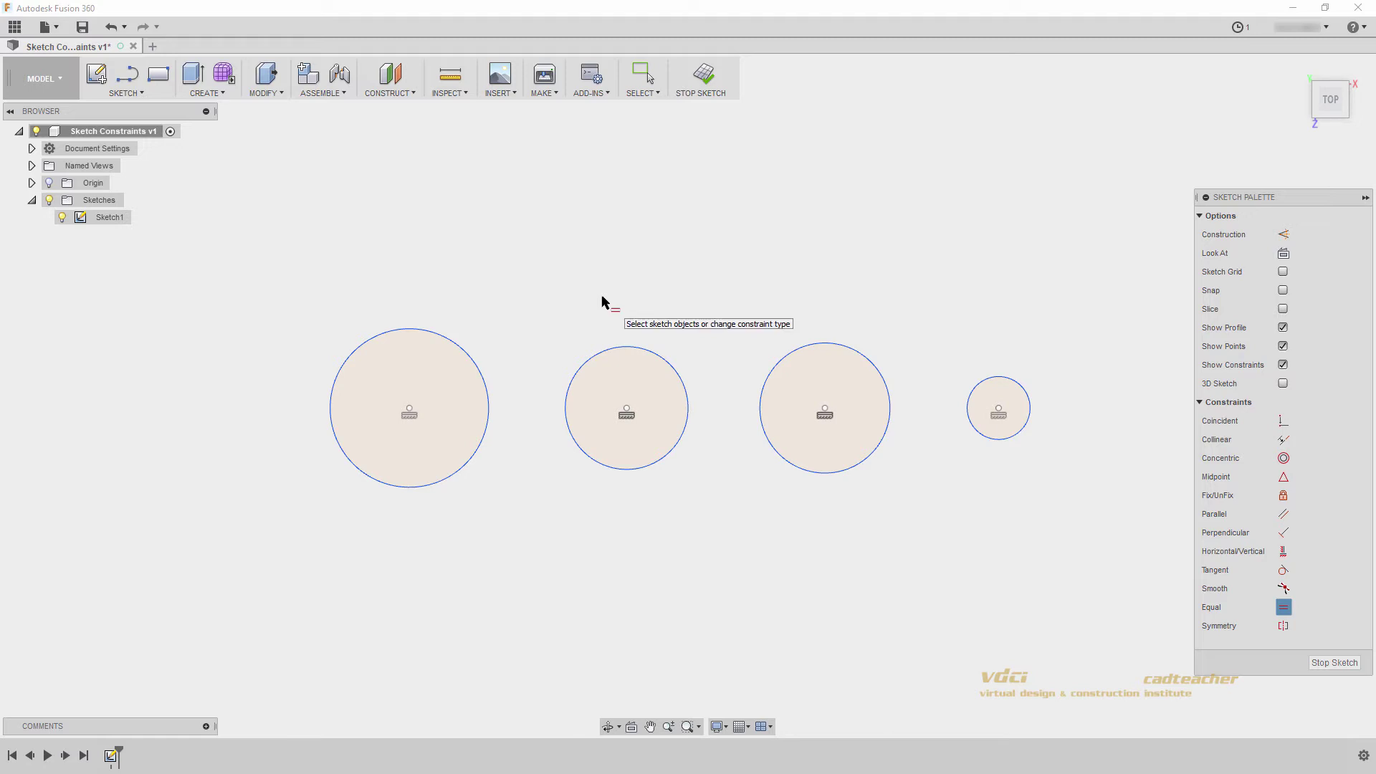
pyautogui.click(469, 354)
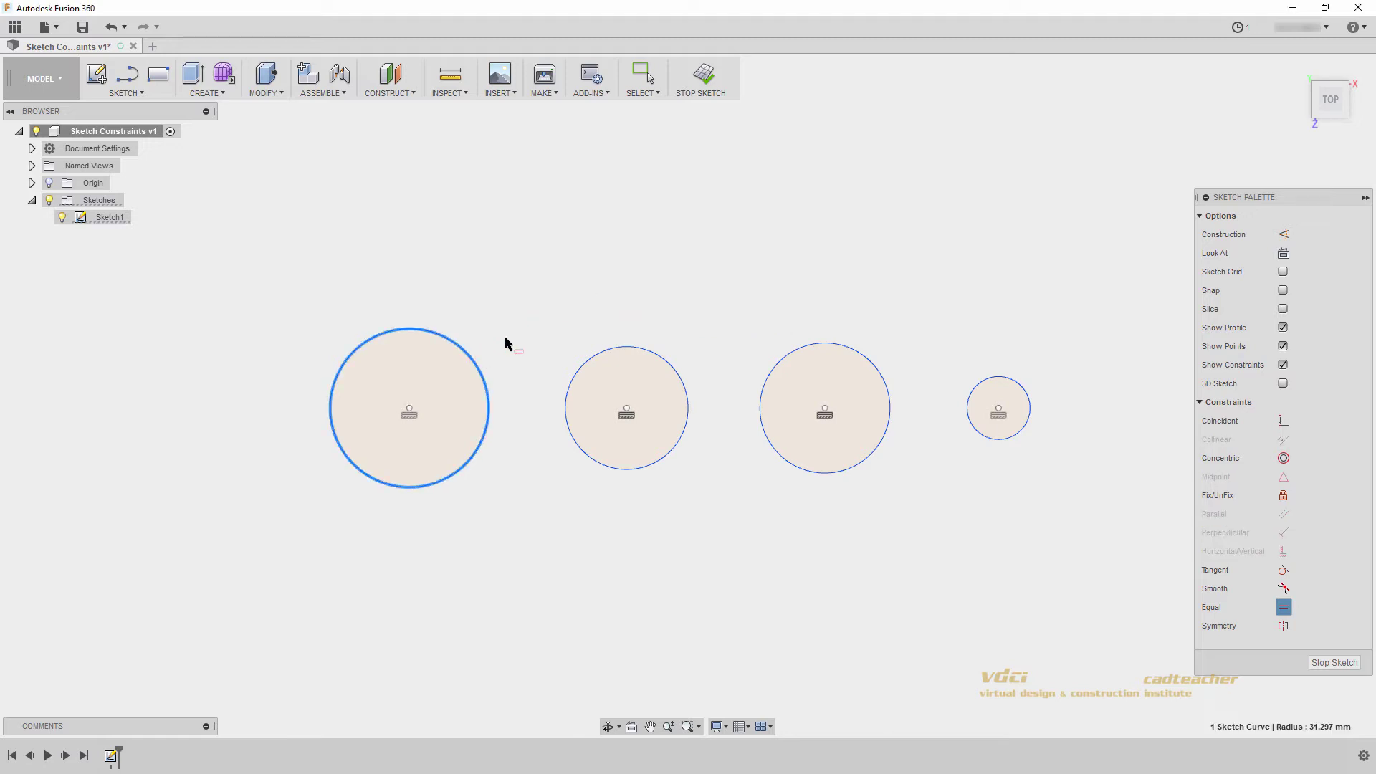
pyautogui.click(616, 349)
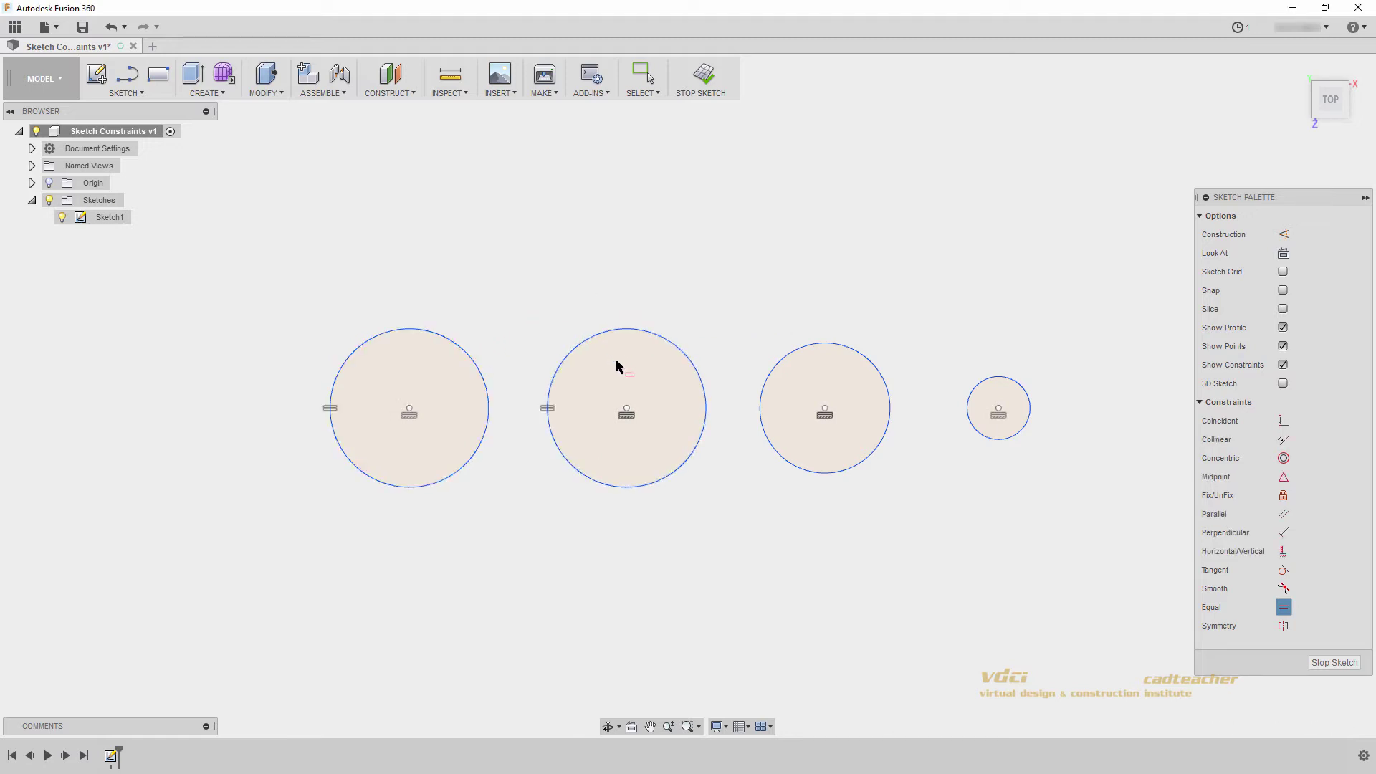
pyautogui.click(809, 347)
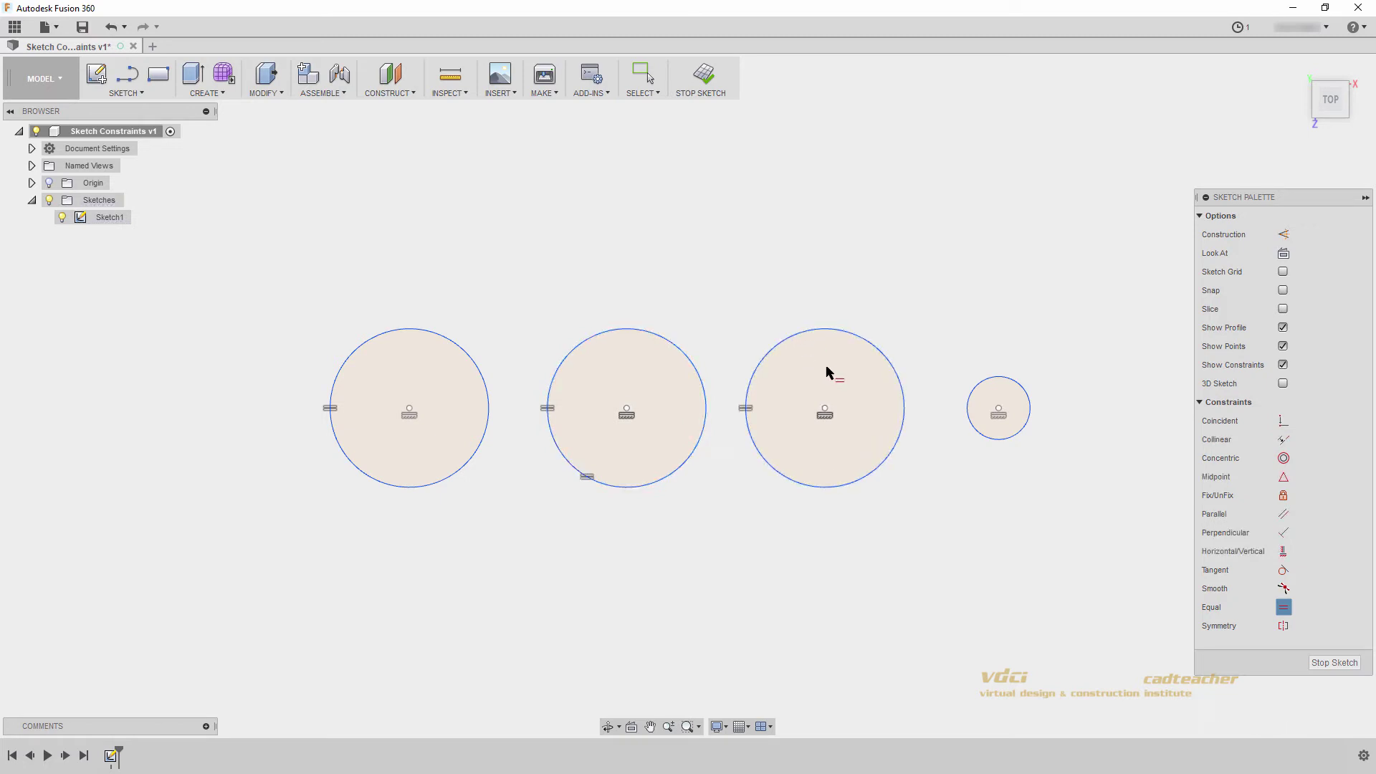
pyautogui.click(996, 385)
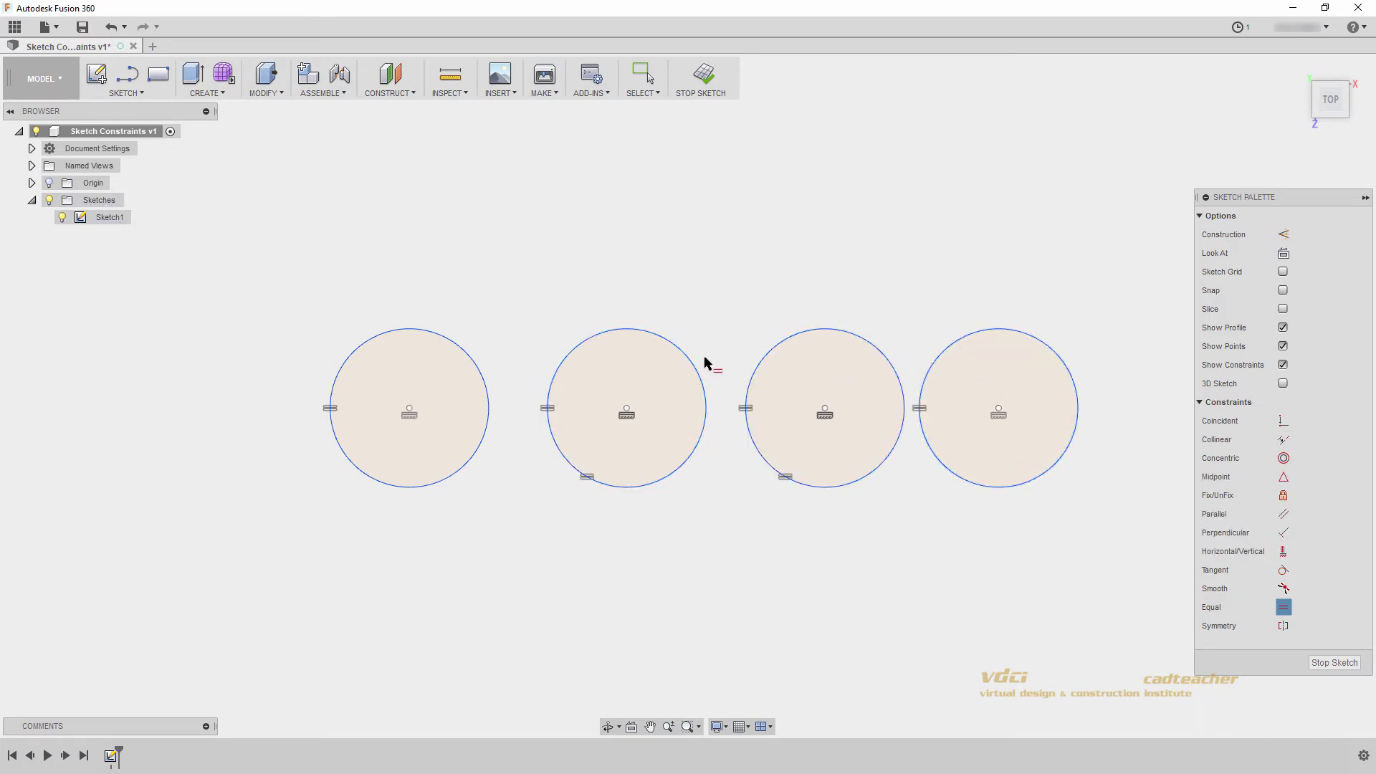
pyautogui.press('Escape')
pyautogui.click(464, 355)
pyautogui.moveTo(464, 356); pyautogui.dragTo(430, 378)
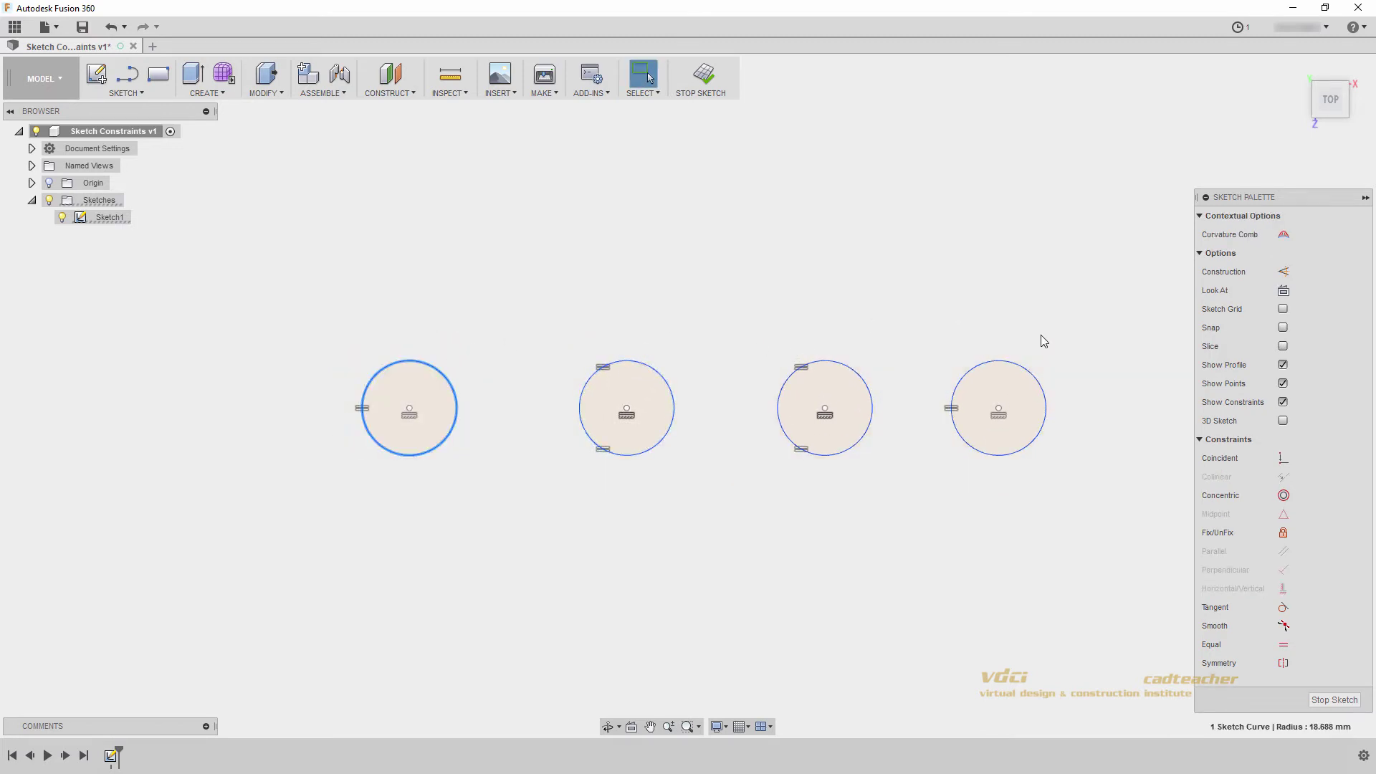
# Step: Align the midpoints of the right rectangle's left edge and the green rectangle's right edge, and test it by moving the right rectangle's top edge
pyautogui.moveTo(1041, 336)
pyautogui.mouseDown(button='middle')
pyautogui.moveTo(777, 357)
pyautogui.moveTo(1060, 411)
pyautogui.moveTo(624, 400)
pyautogui.moveTo(870, 385)
pyautogui.moveTo(805, 369)
pyautogui.mouseUp(button='middle')
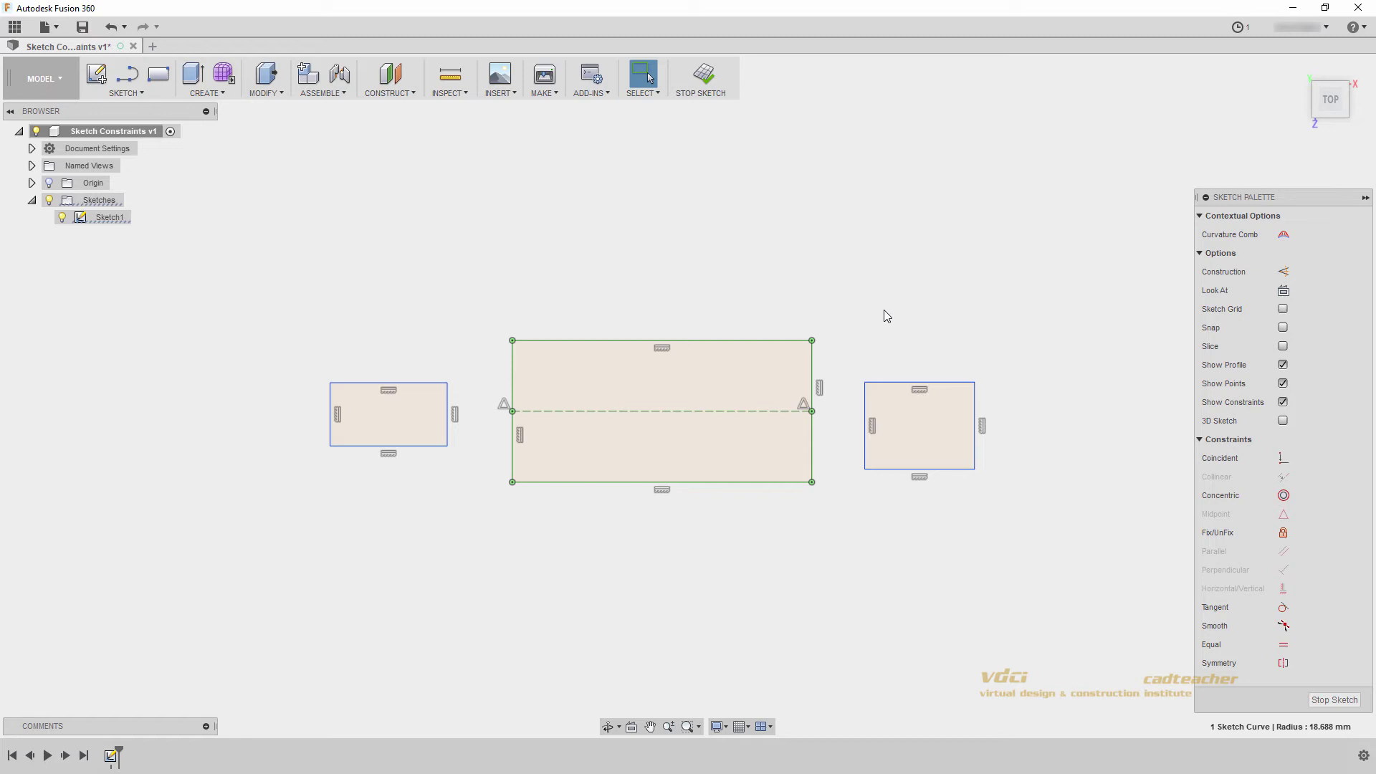
pyautogui.click(885, 315)
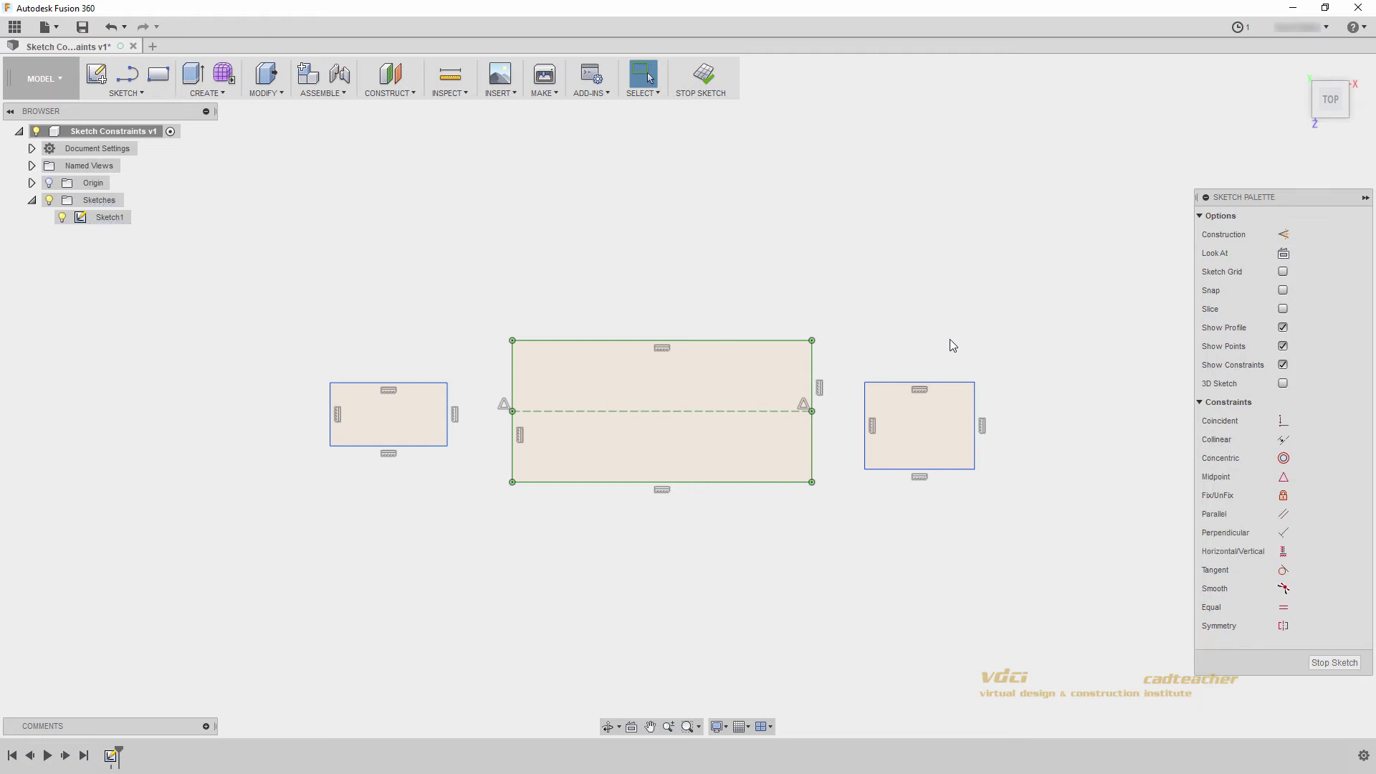
pyautogui.click(1284, 478)
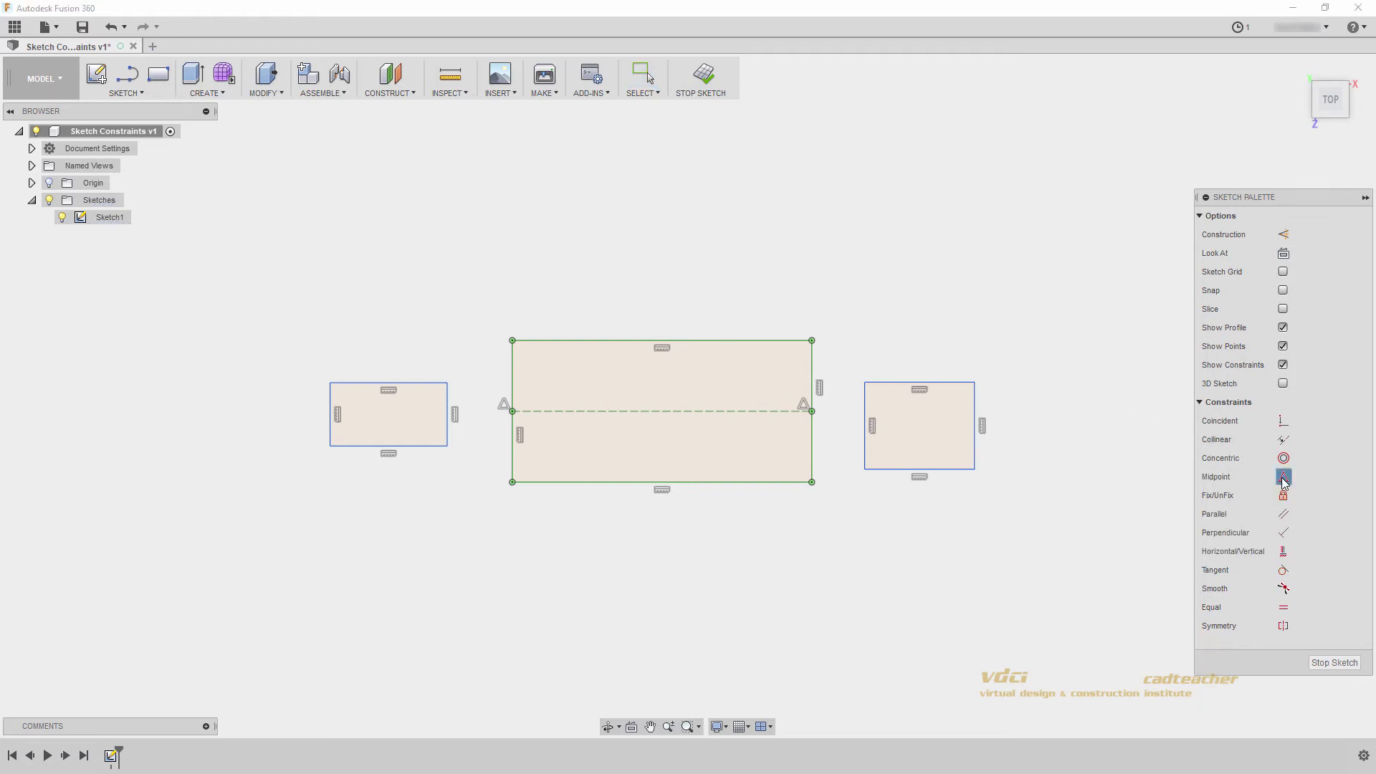
pyautogui.click(865, 399)
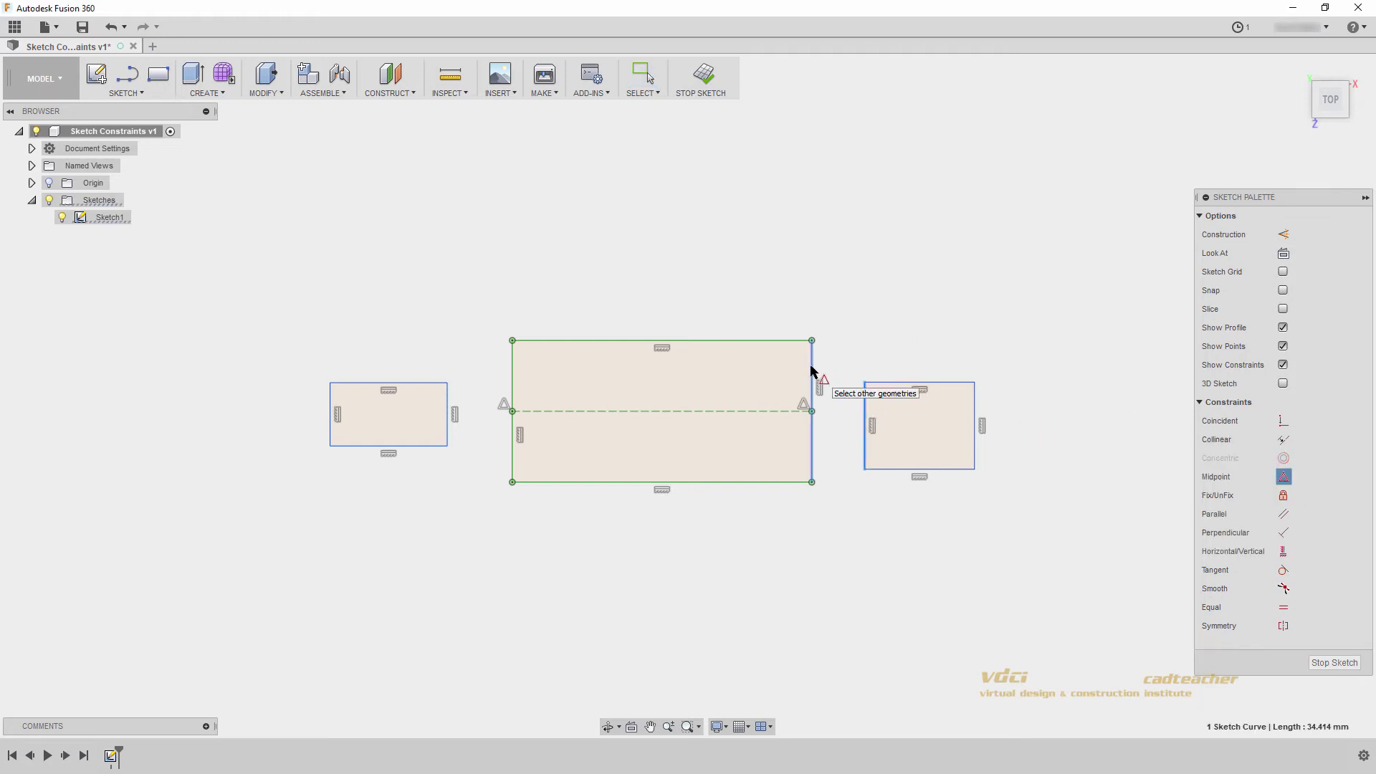
pyautogui.click(812, 369)
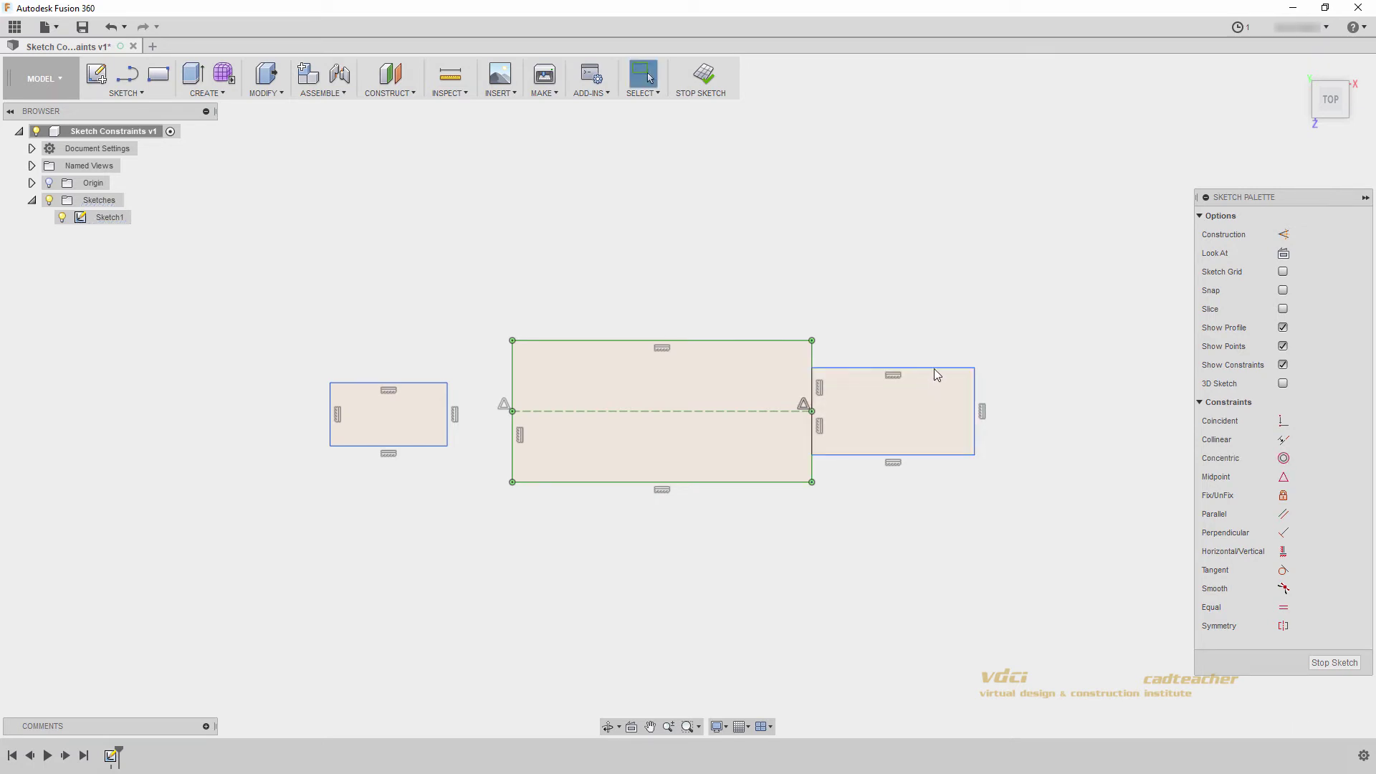
pyautogui.moveTo(934, 370)
pyautogui.mouseDown()
pyautogui.moveTo(929, 264)
pyautogui.moveTo(924, 369)
pyautogui.mouseUp()
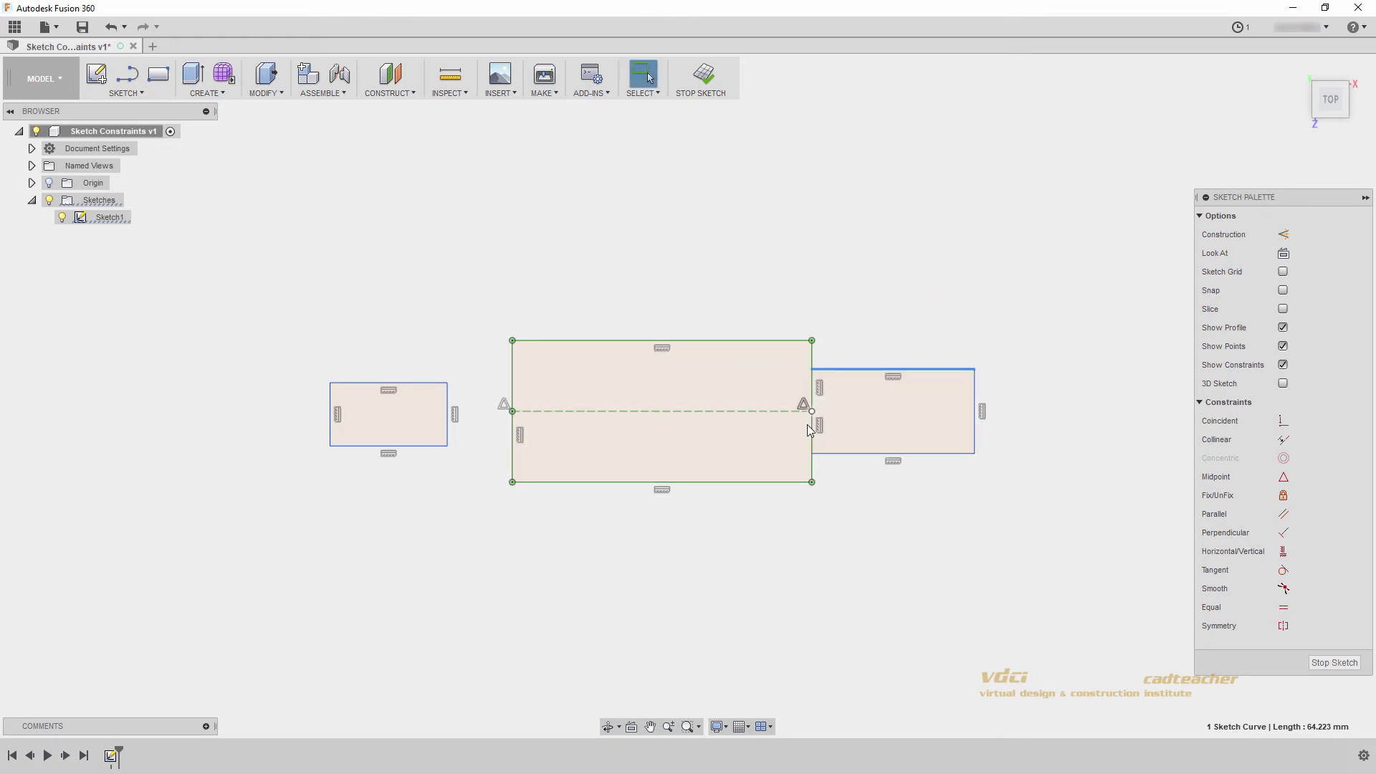
pyautogui.click(879, 415)
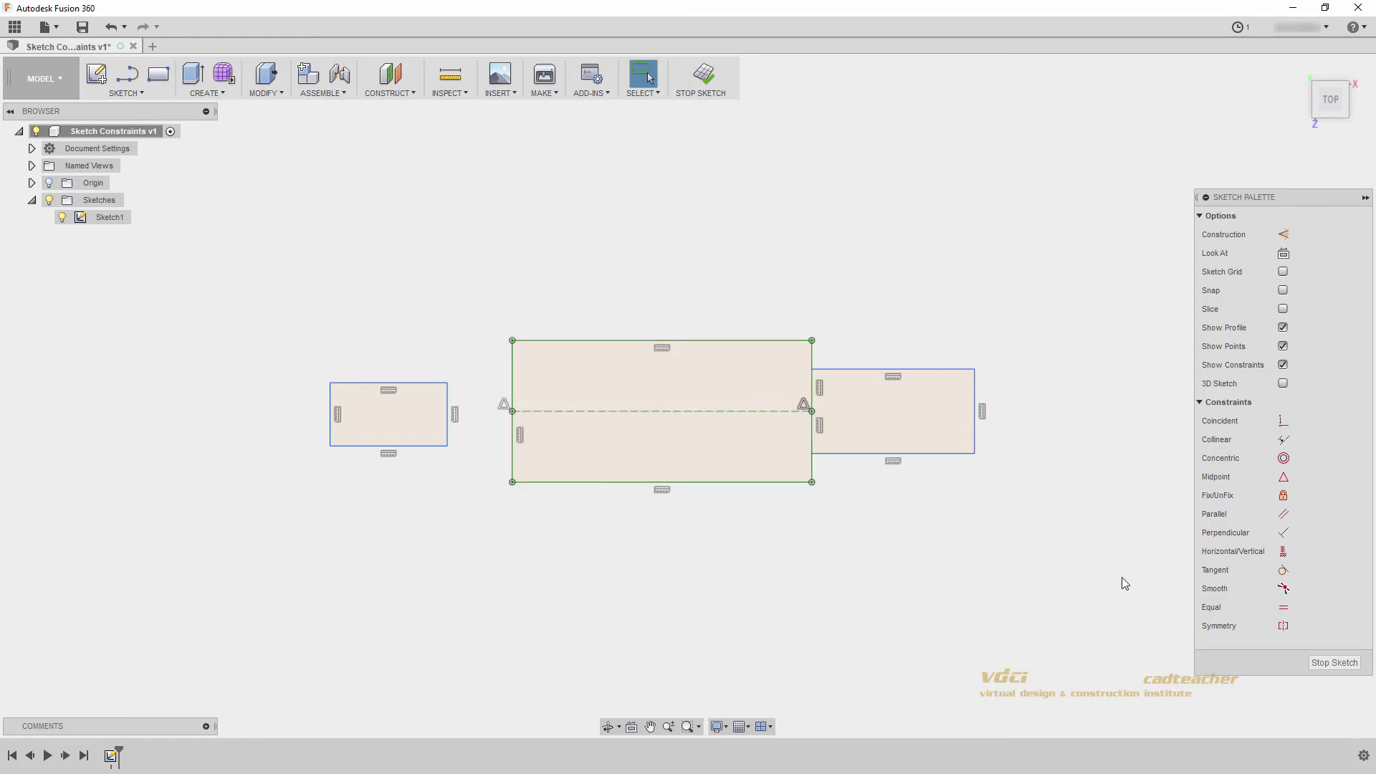
# Step: Make the left rectangle's top and bottom edges symmetric about the dashed centreline, and test it by resizing the rectangle
pyautogui.click(1283, 625)
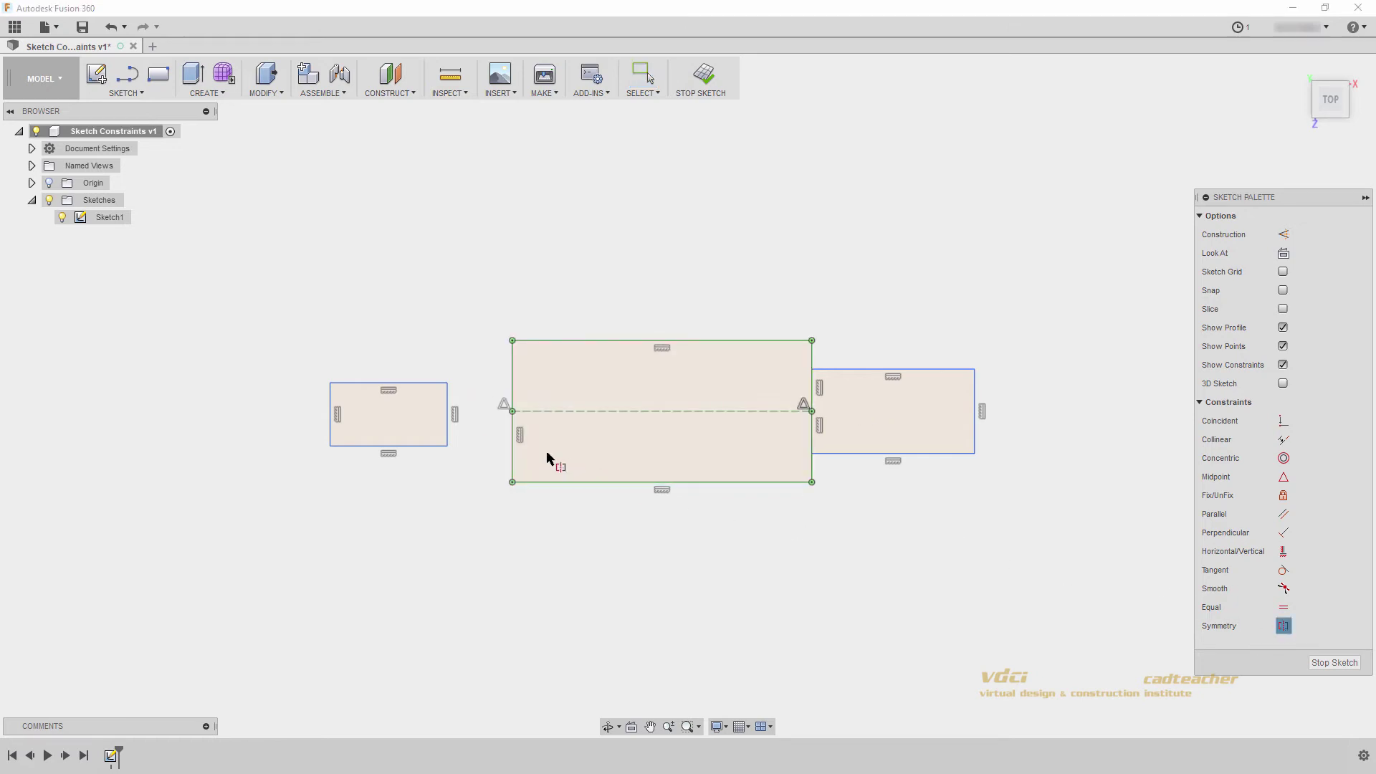
pyautogui.click(423, 385)
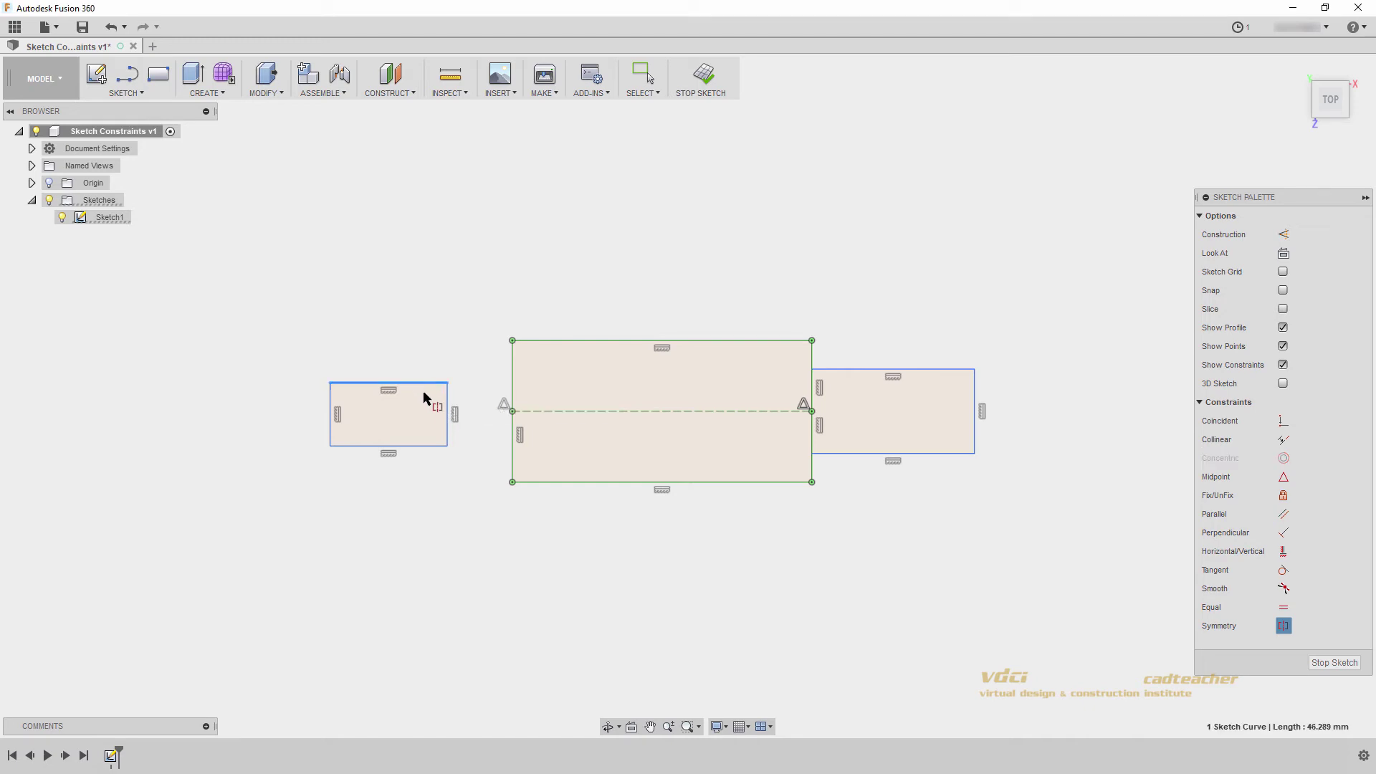
pyautogui.click(422, 446)
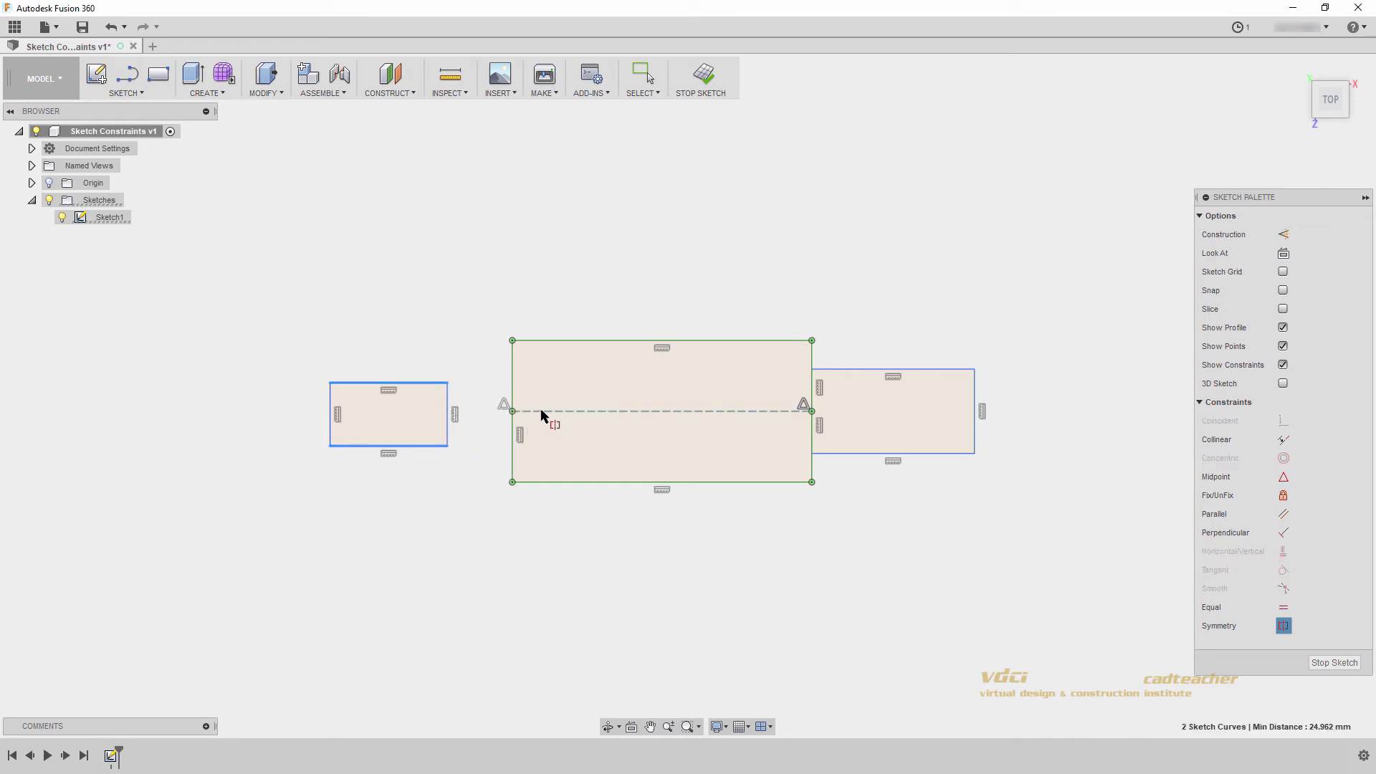
pyautogui.click(582, 412)
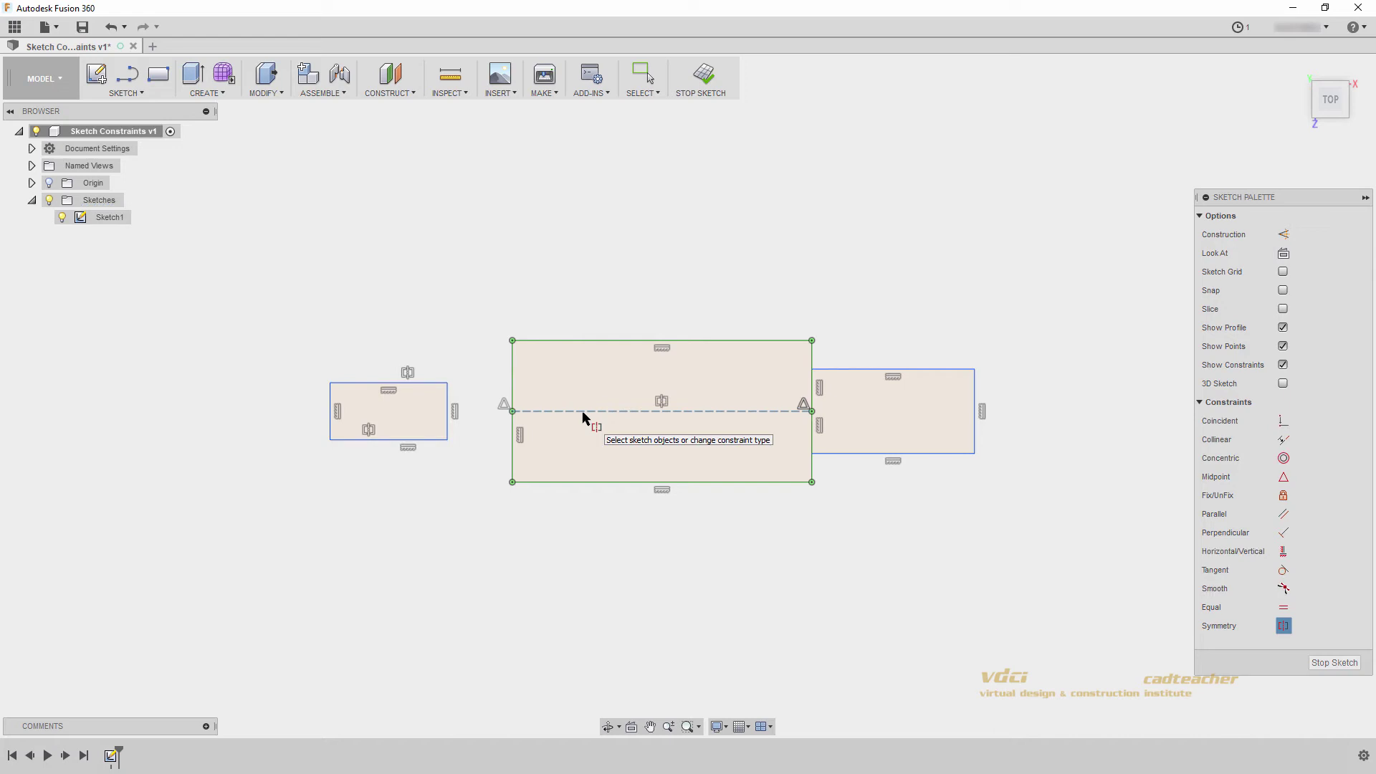
pyautogui.press('Escape')
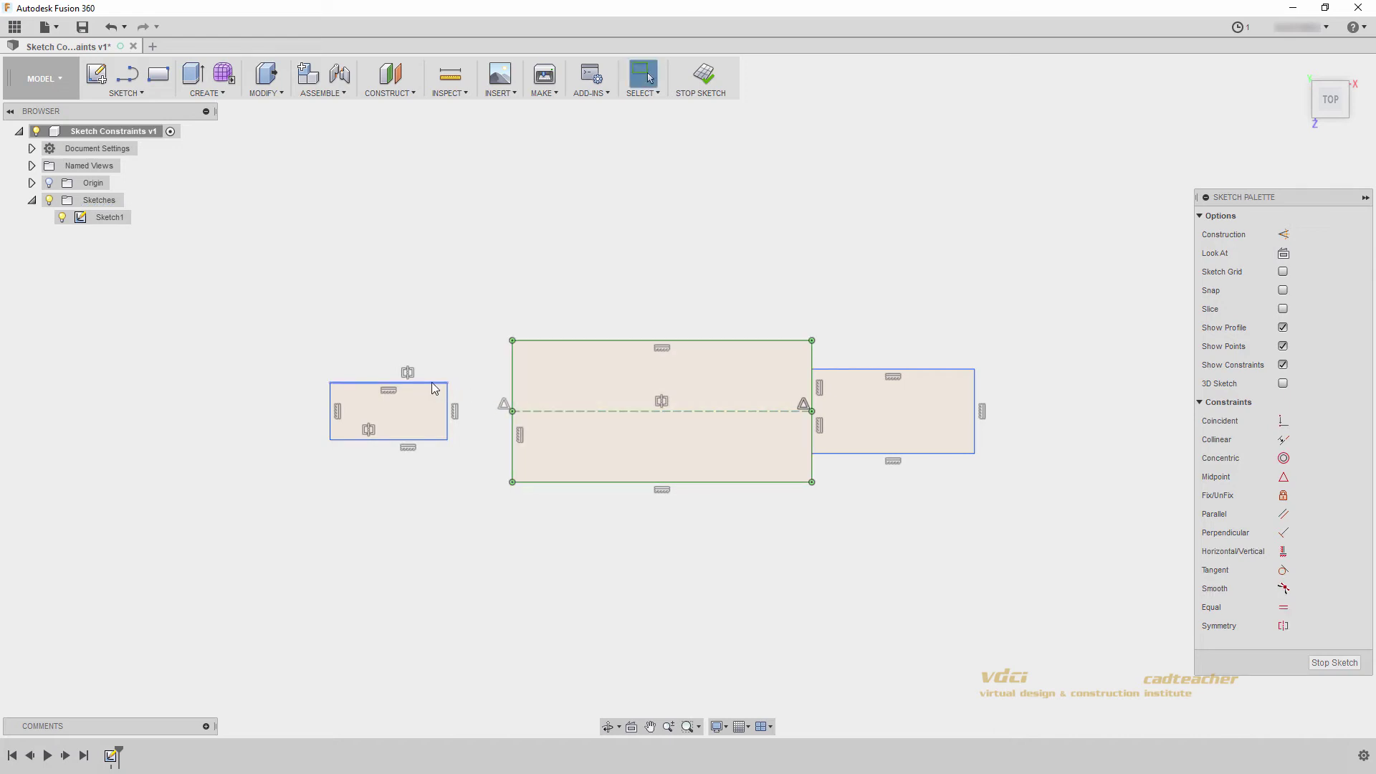
pyautogui.moveTo(435, 389)
pyautogui.mouseDown()
pyautogui.moveTo(442, 313)
pyautogui.moveTo(436, 371)
pyautogui.moveTo(436, 343)
pyautogui.moveTo(454, 393)
pyautogui.moveTo(239, 386)
pyautogui.moveTo(286, 393)
pyautogui.mouseUp()
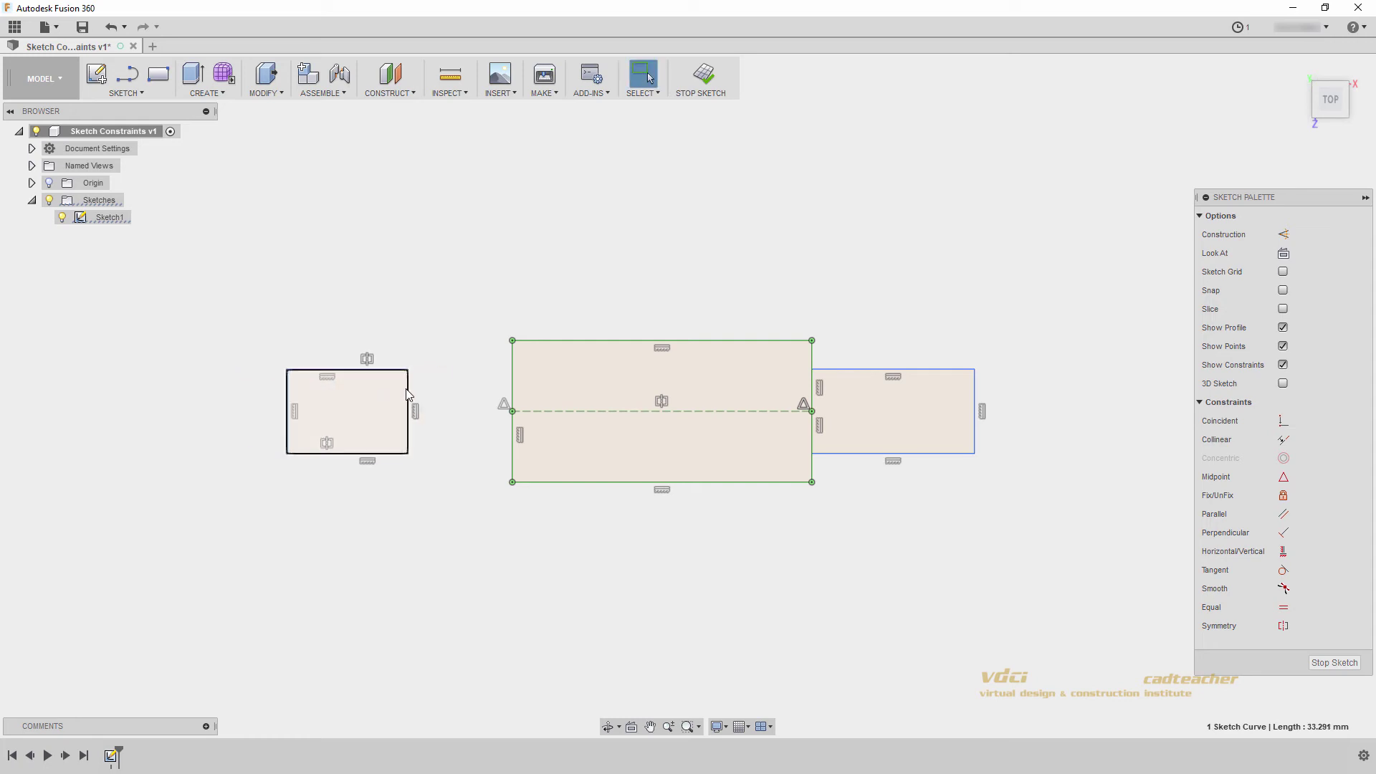
pyautogui.moveTo(408, 395)
pyautogui.mouseDown()
pyautogui.moveTo(458, 393)
pyautogui.moveTo(414, 347)
pyautogui.moveTo(421, 362)
pyautogui.mouseUp()
# Step: Make the loose slanted line above the small rectangle tangent to the separate circle
pyautogui.moveTo(476, 323); pyautogui.dragTo(43, 315, button='middle')
pyautogui.moveTo(726, 345); pyautogui.dragTo(308, 368, button='middle')
pyautogui.moveTo(716, 378); pyautogui.dragTo(500, 395, button='middle')
pyautogui.moveTo(596, 390)
pyautogui.mouseDown(button='middle')
pyautogui.moveTo(614, 410)
pyautogui.moveTo(710, 397)
pyautogui.mouseUp(button='middle')
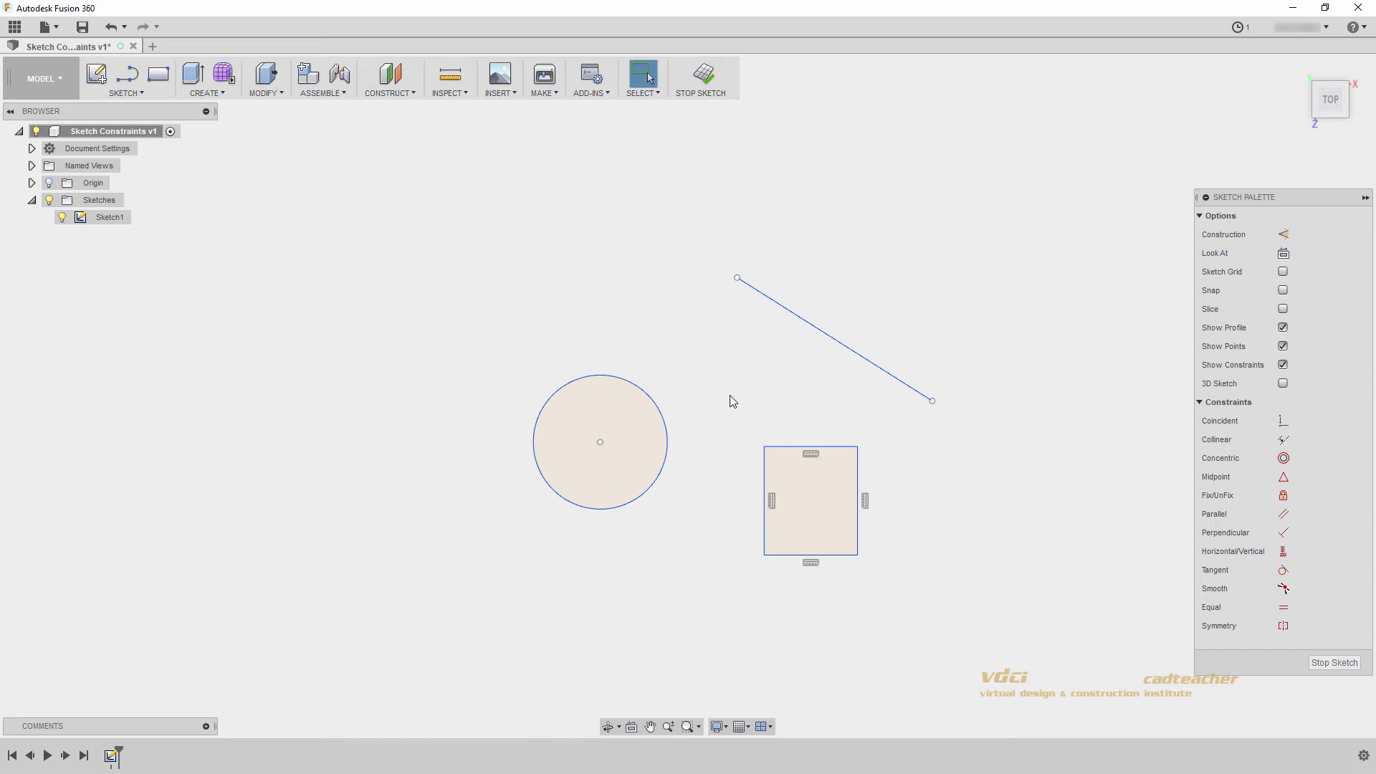
pyautogui.click(790, 311)
pyautogui.click(661, 404)
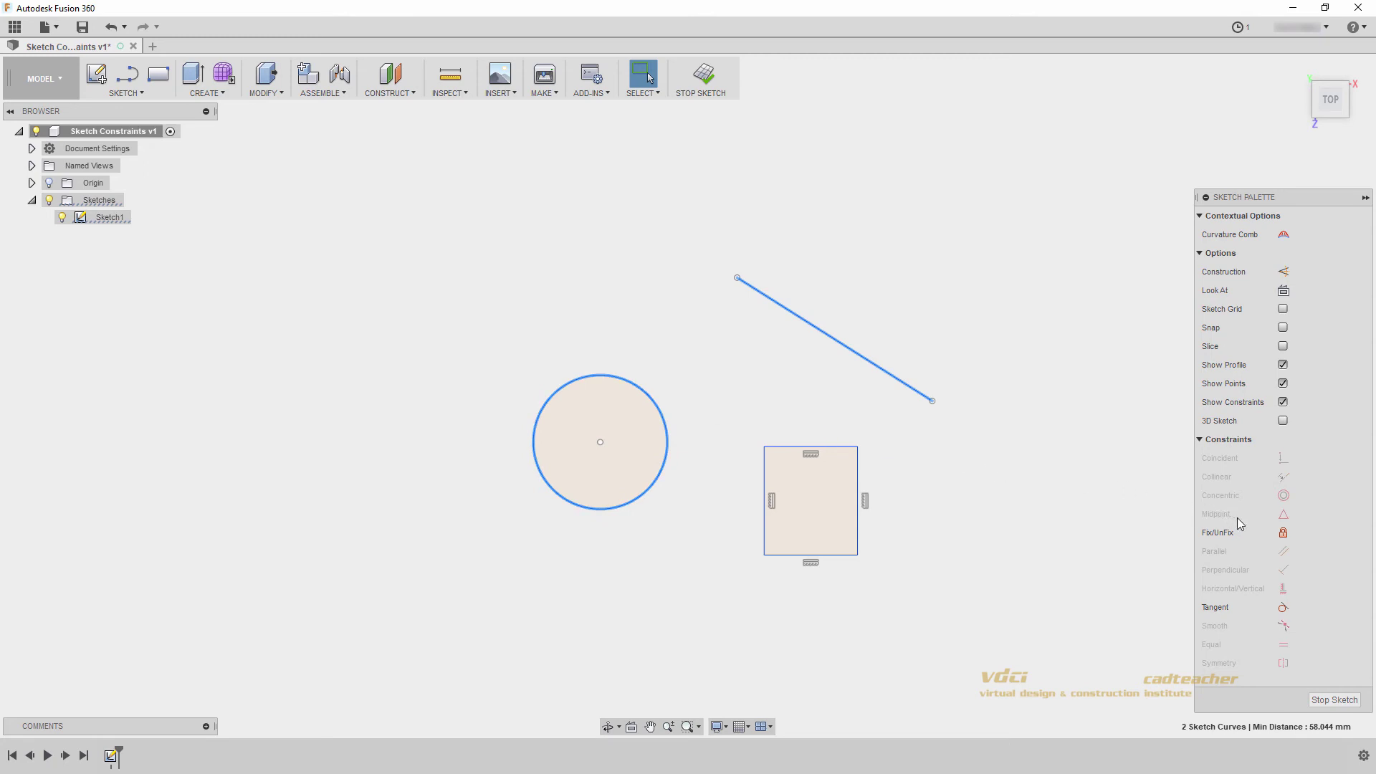
pyautogui.click(1283, 608)
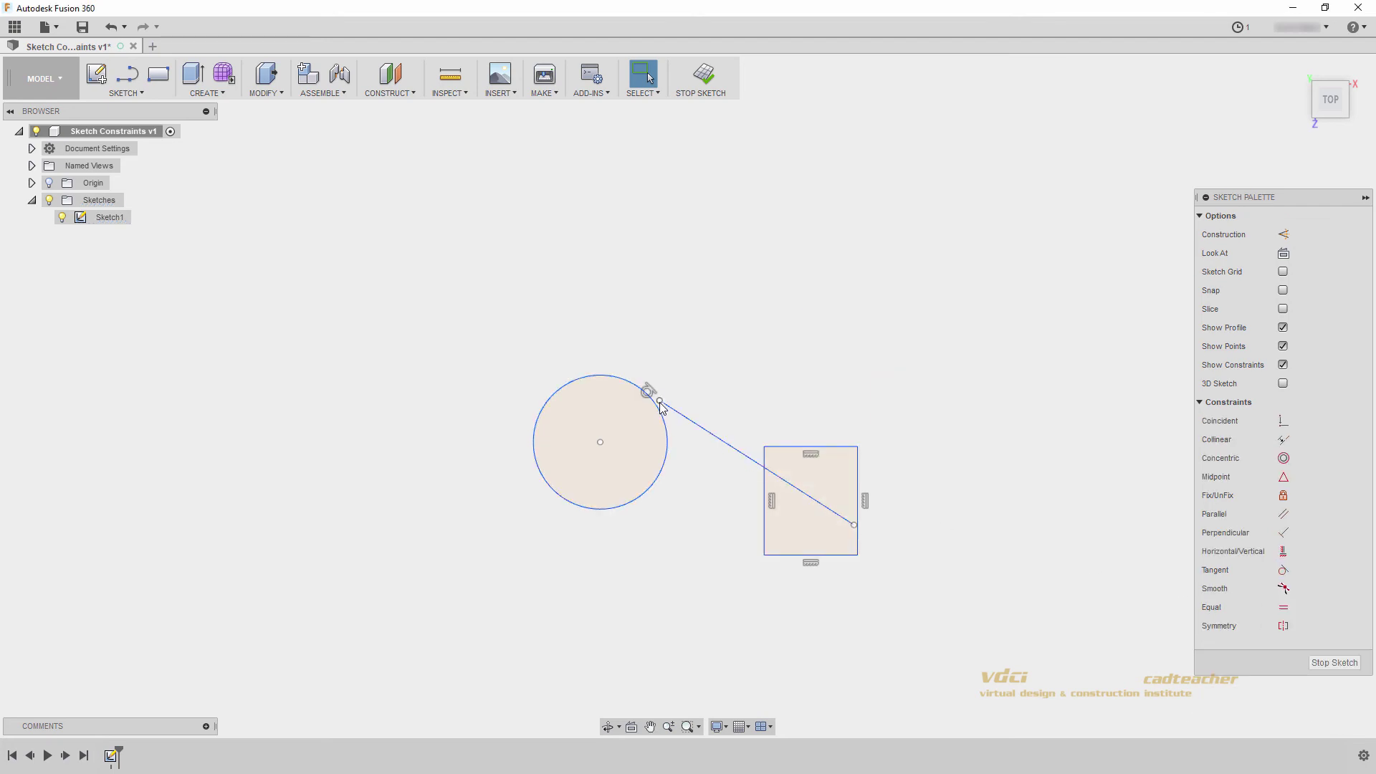
# Step: Test the tangency by moving both endpoints of the line clear of the rectangle and enlarging the circle
pyautogui.moveTo(659, 401); pyautogui.dragTo(565, 335)
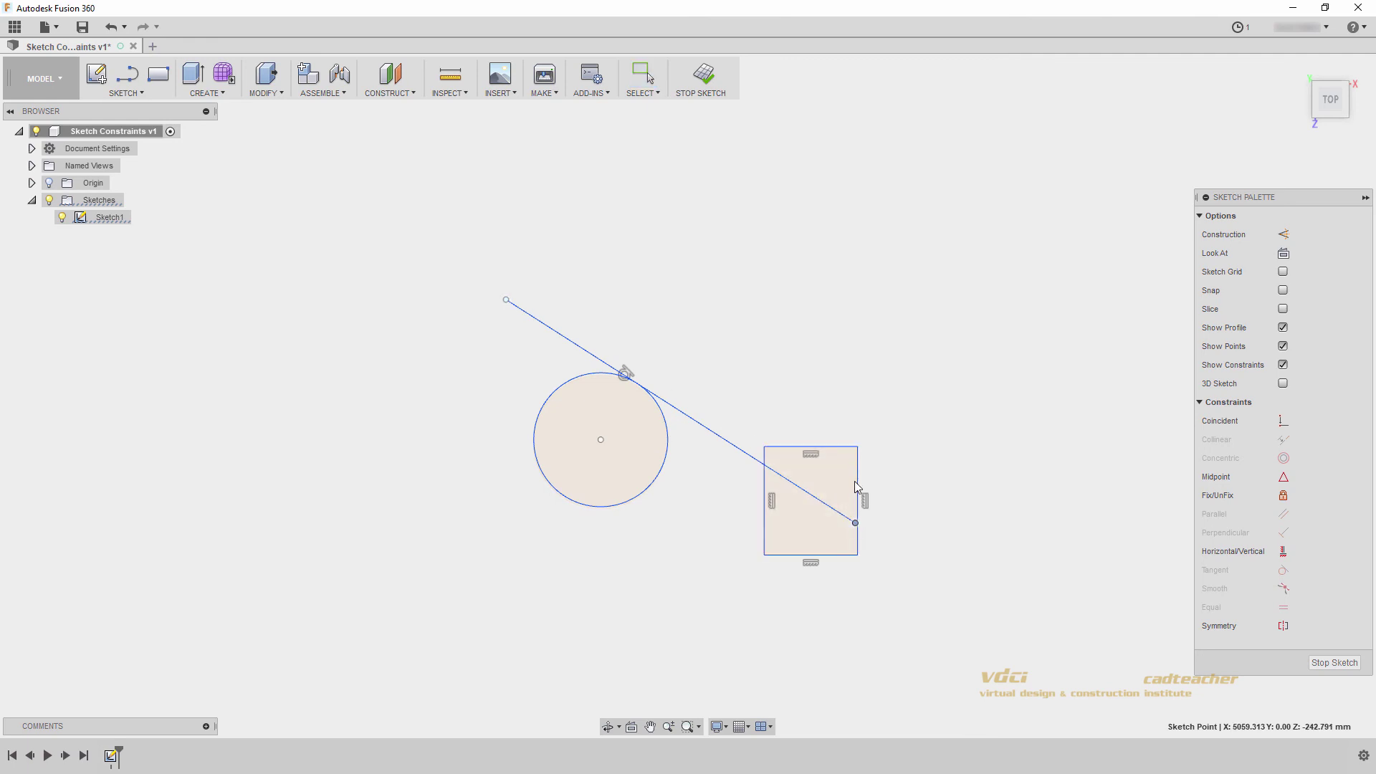
pyautogui.moveTo(855, 521); pyautogui.dragTo(819, 398)
pyautogui.moveTo(619, 351); pyautogui.dragTo(615, 390)
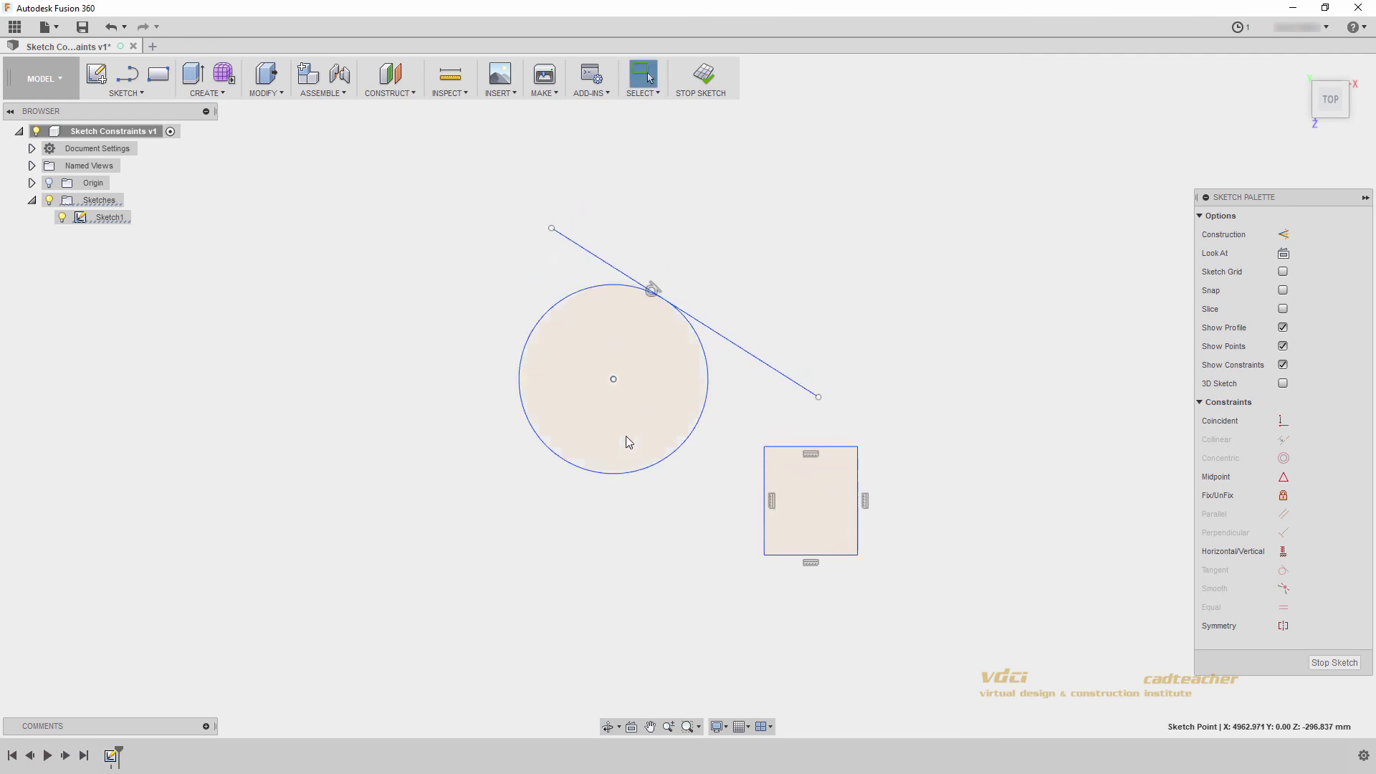
# Step: Constrain the circle's centre to the midpoint of the rectangle's top edge, and widen and lengthen the rectangle to about 79 mm high
pyautogui.click(614, 380)
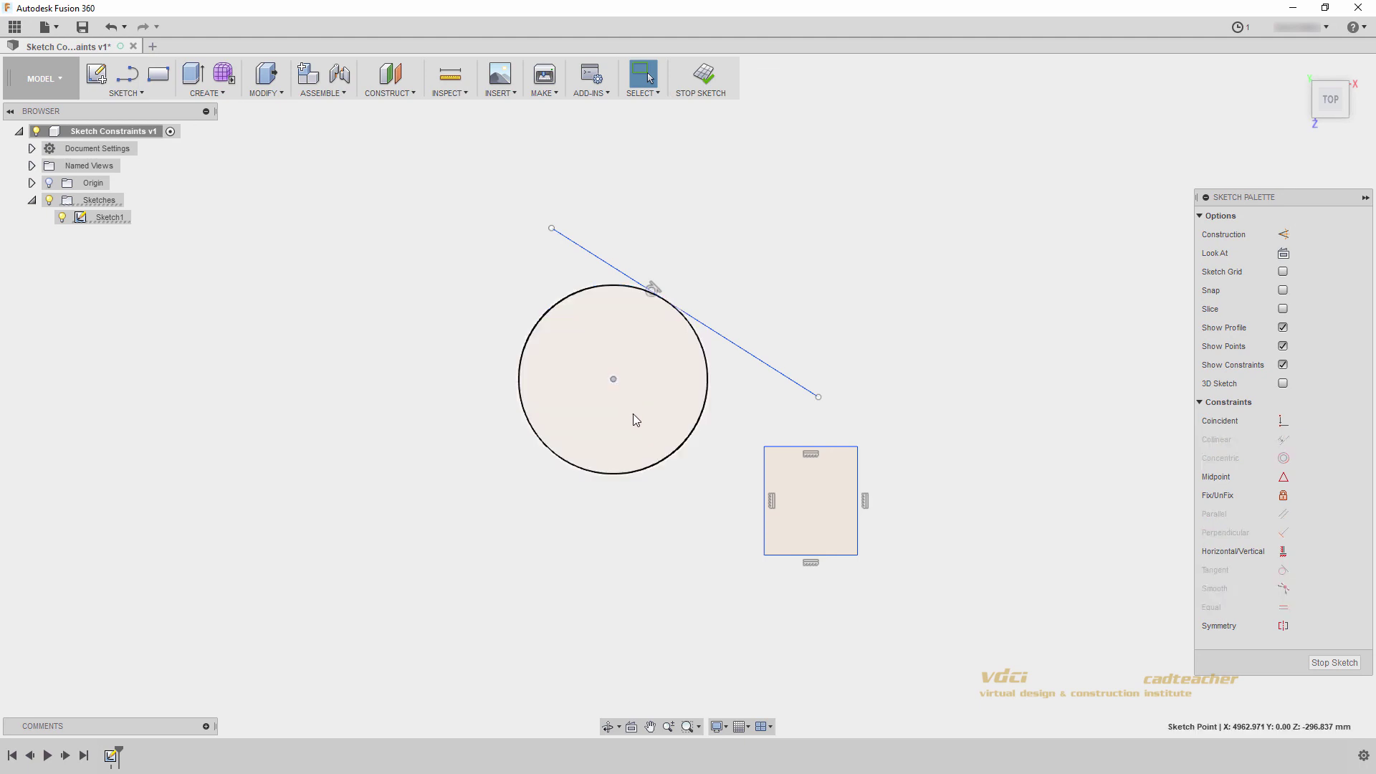
pyautogui.keyDown('ctrl'); pyautogui.click(809, 447); pyautogui.keyUp('ctrl')
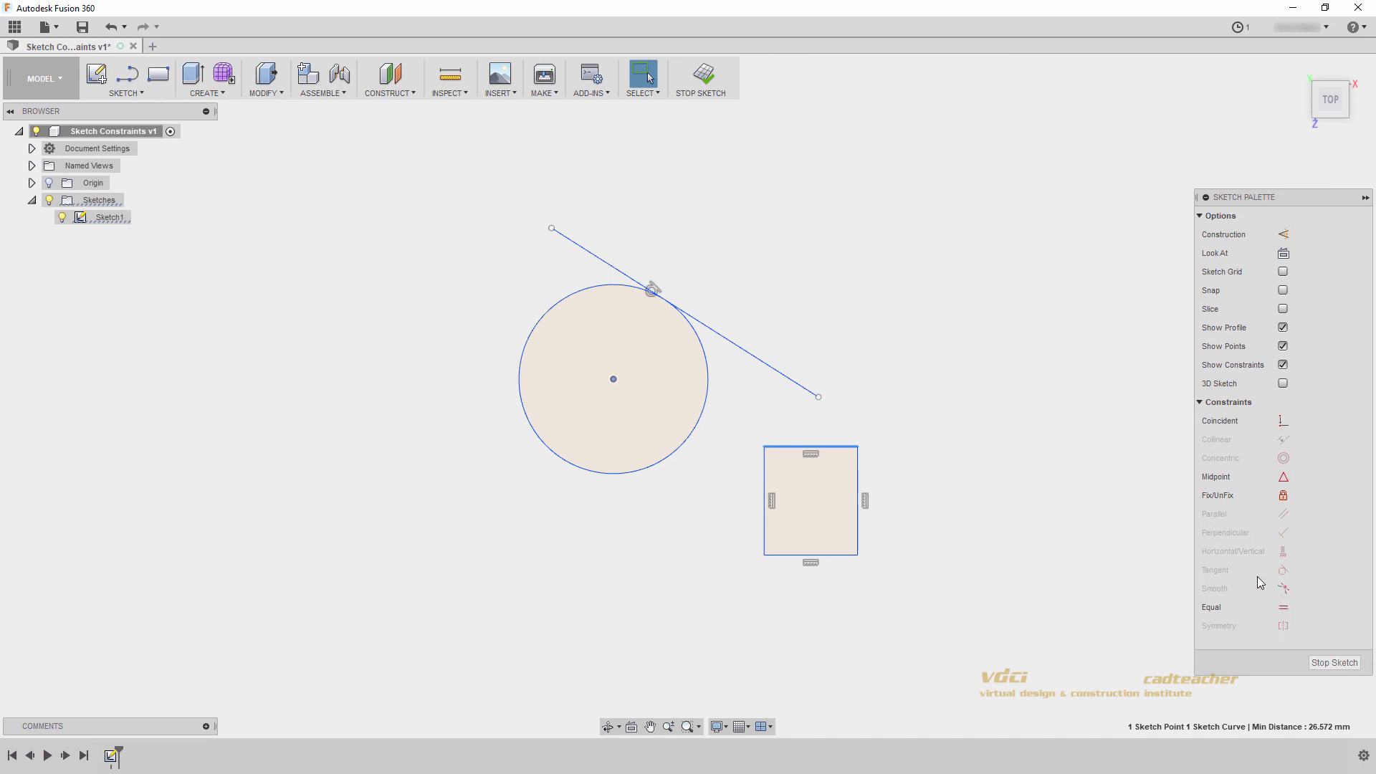
pyautogui.click(1283, 477)
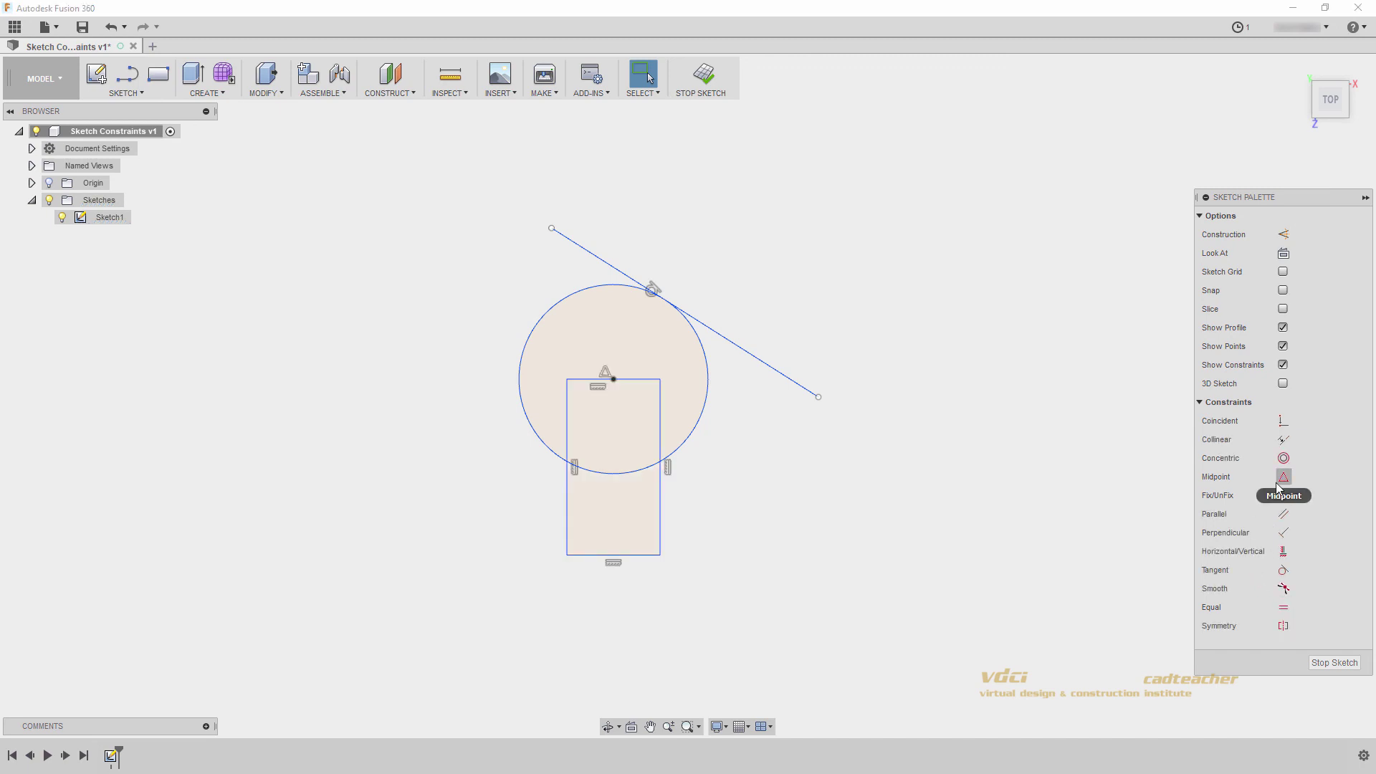
pyautogui.moveTo(665, 498)
pyautogui.mouseDown()
pyautogui.moveTo(755, 513)
pyautogui.moveTo(726, 511)
pyautogui.mouseUp()
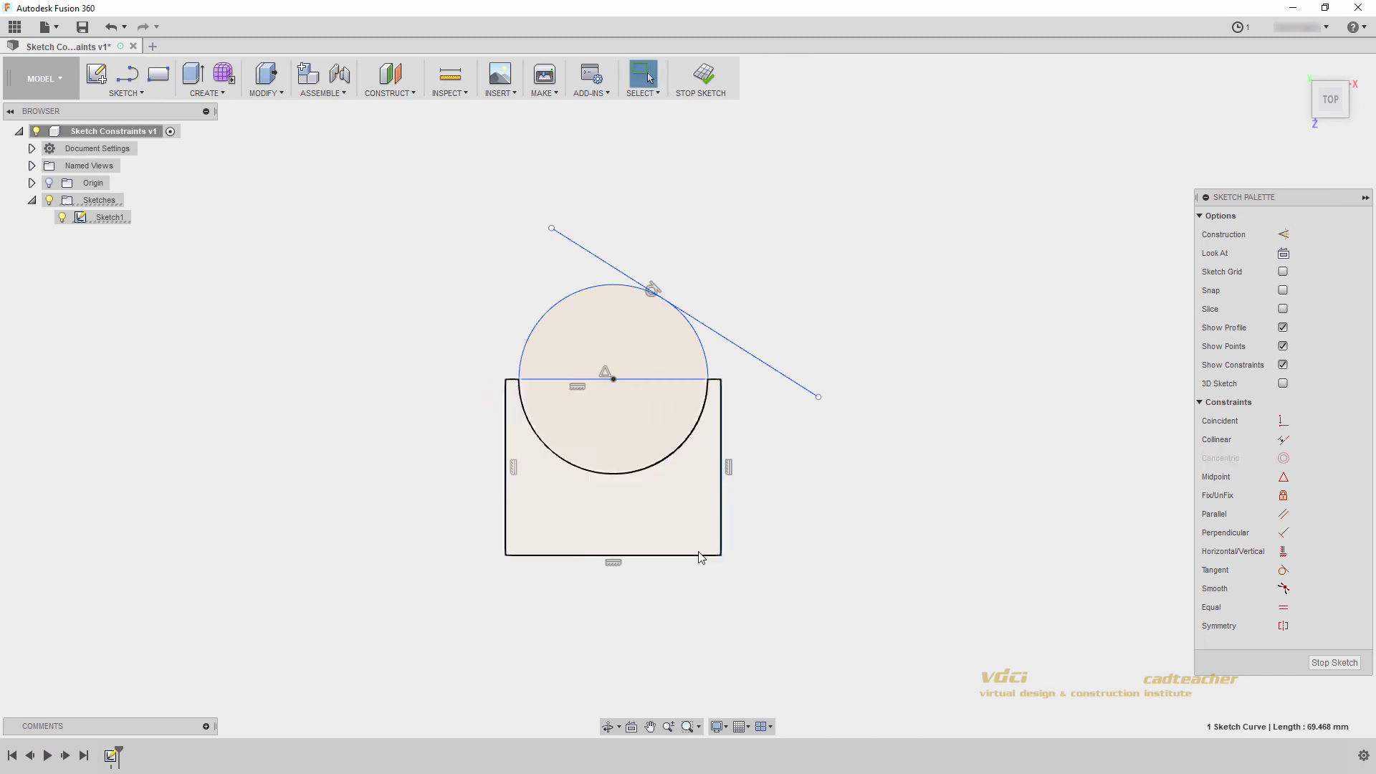
pyautogui.moveTo(697, 562); pyautogui.dragTo(704, 587)
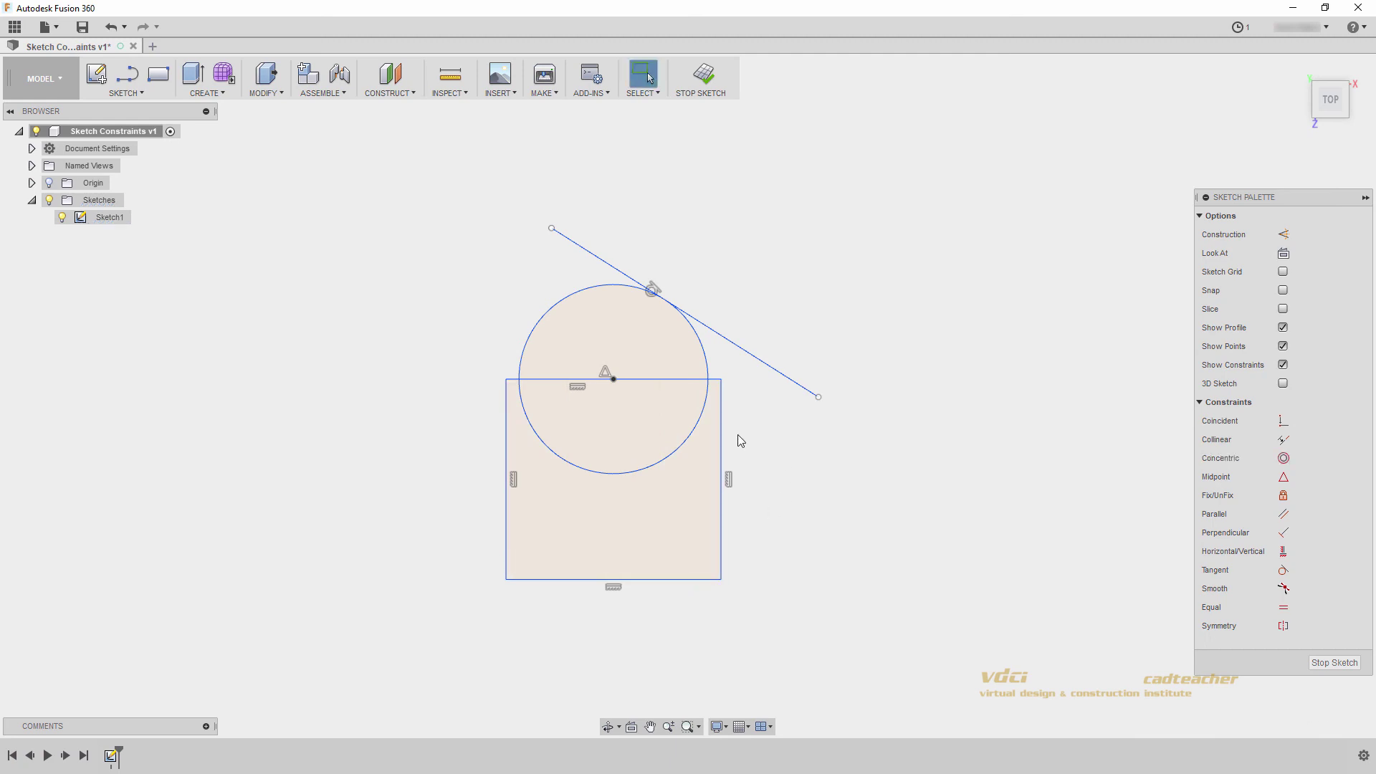
# Step: Check which constraints are offered for the rectangle's right edge together with the tangent line, without applying any
pyautogui.click(721, 420)
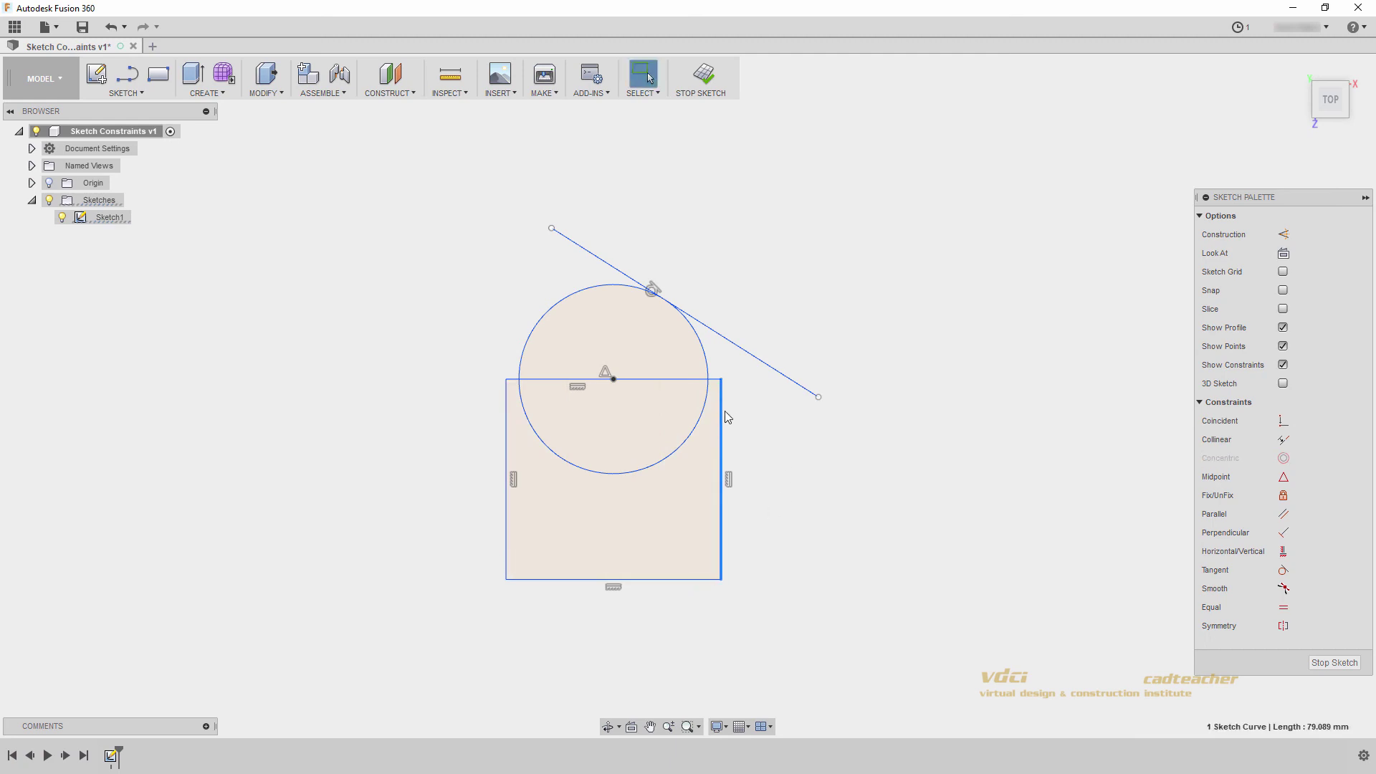
pyautogui.keyDown('shift'); pyautogui.click(761, 354); pyautogui.keyUp('shift')
pyautogui.rightClick(769, 337)
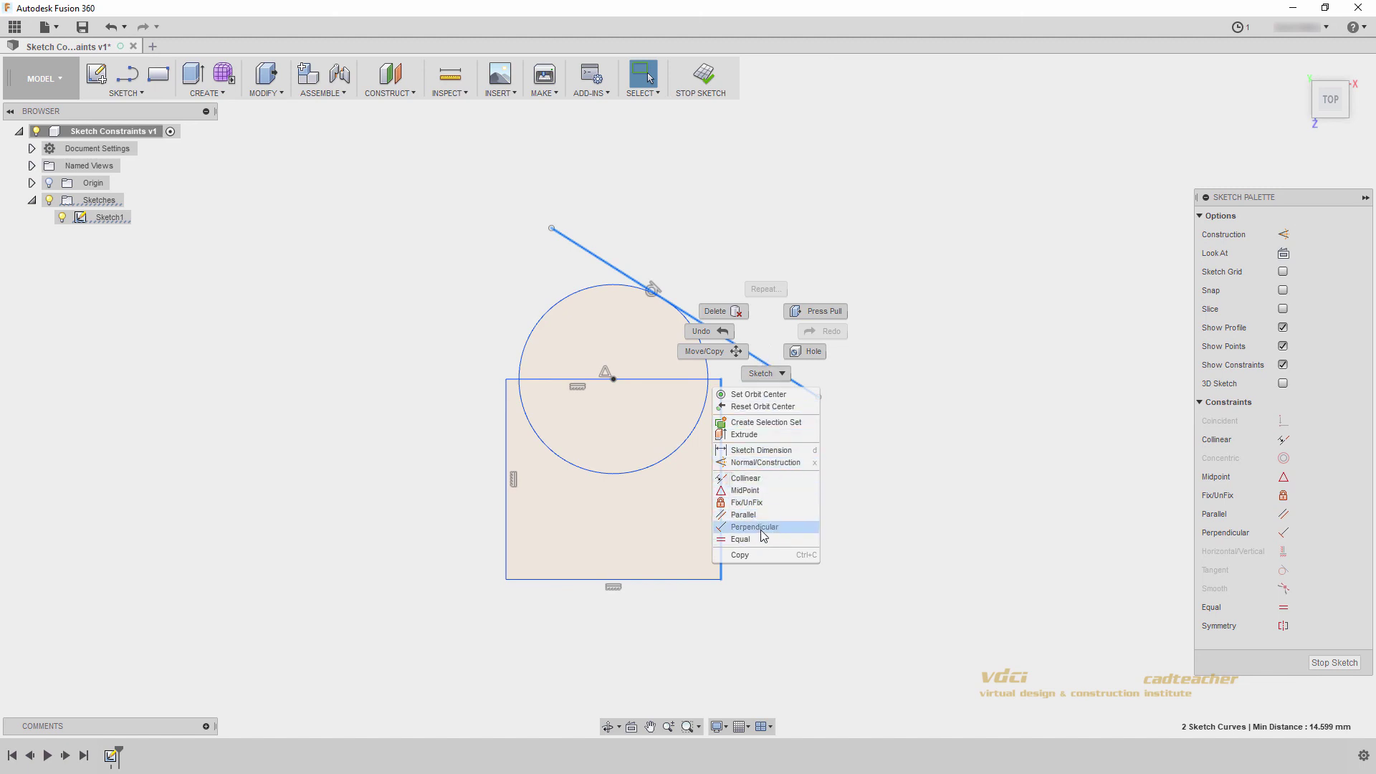
pyautogui.click(891, 487)
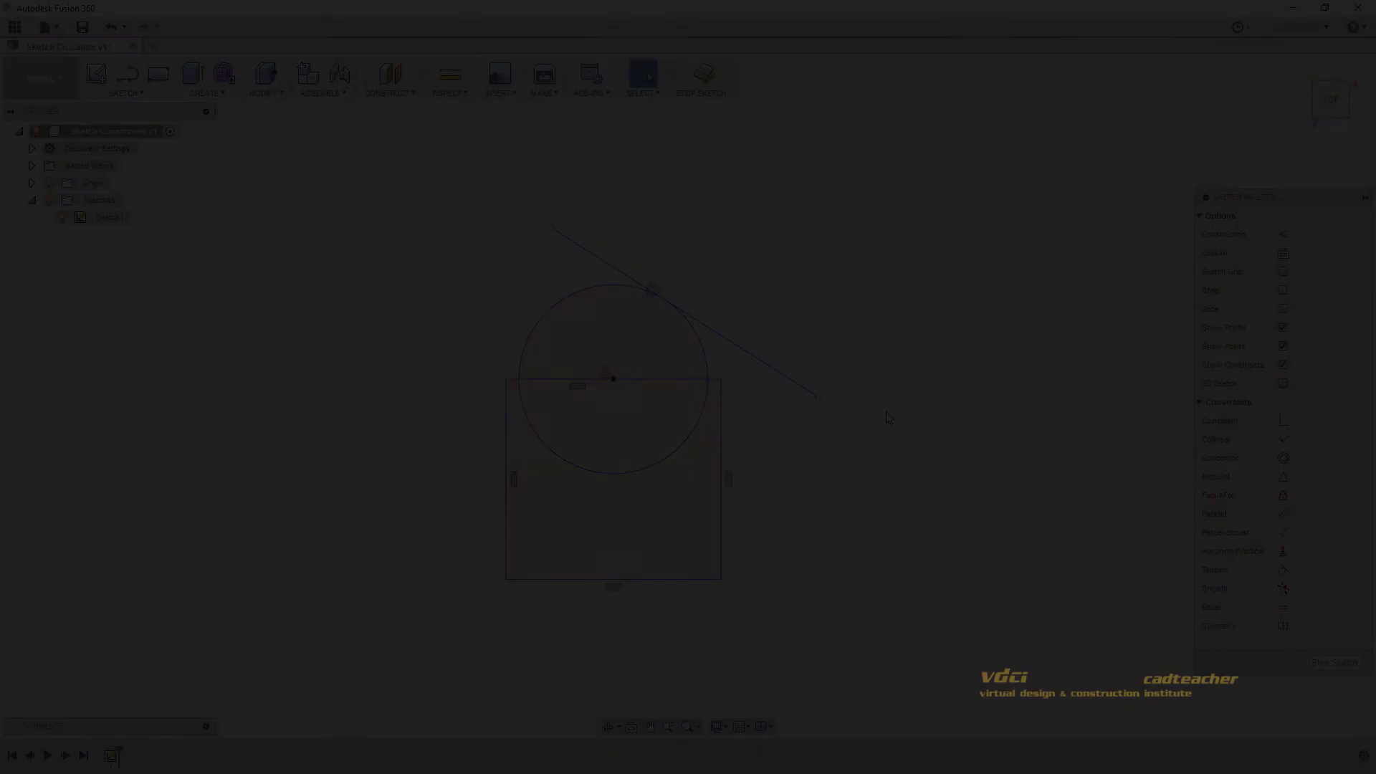